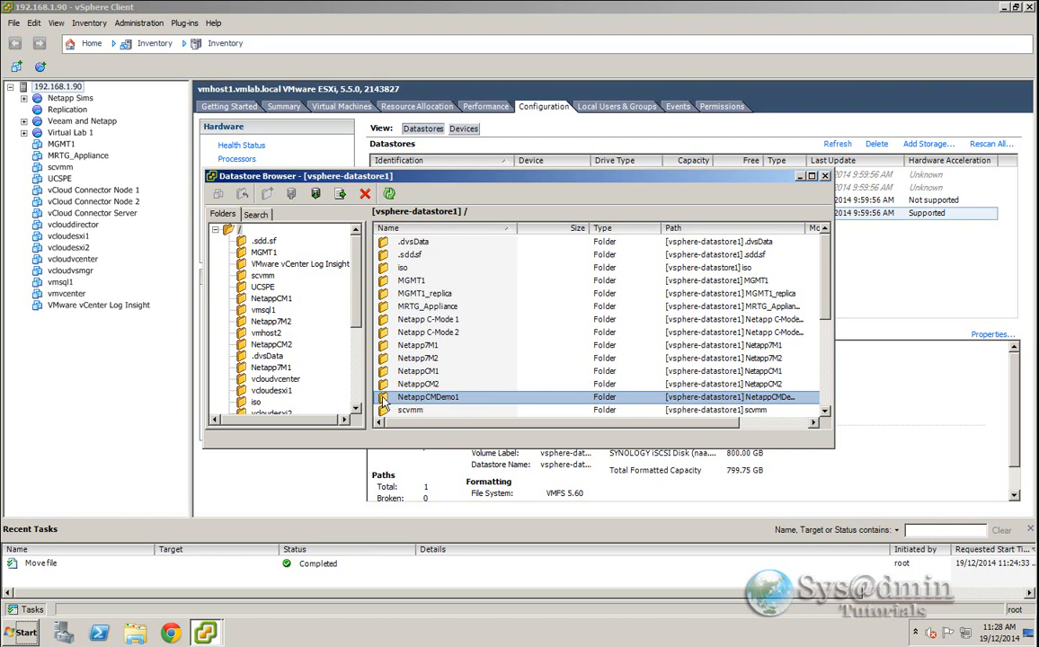
- Add DataONTAP.vmx from the NetappCMDemo1 datastore folder to the inventory, naming the virtual machine NetappCMDemo1
{"action": "double_click", "coordinate": [383, 401]}
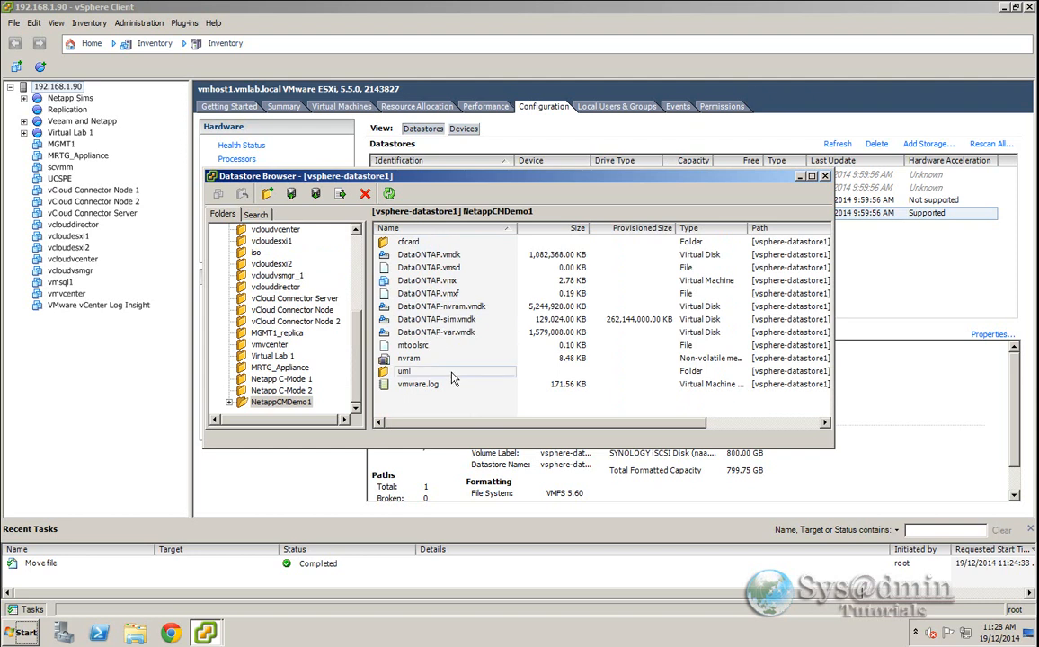
{"action": "left_click", "coordinate": [441, 281]}
{"action": "right_click", "coordinate": [441, 284]}
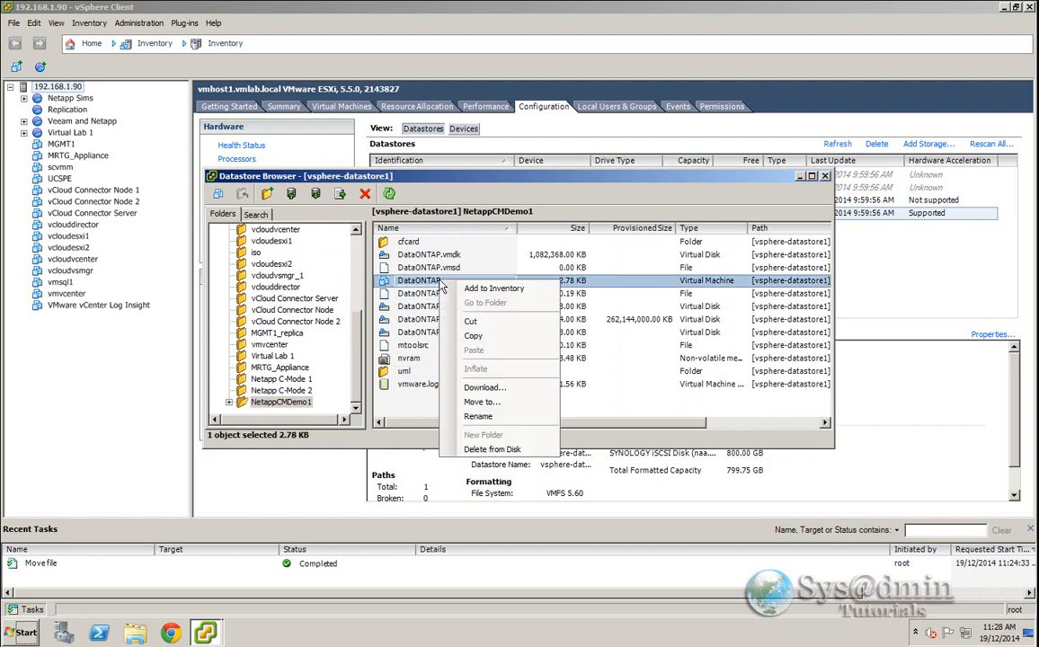
{"action": "left_click", "coordinate": [492, 288]}
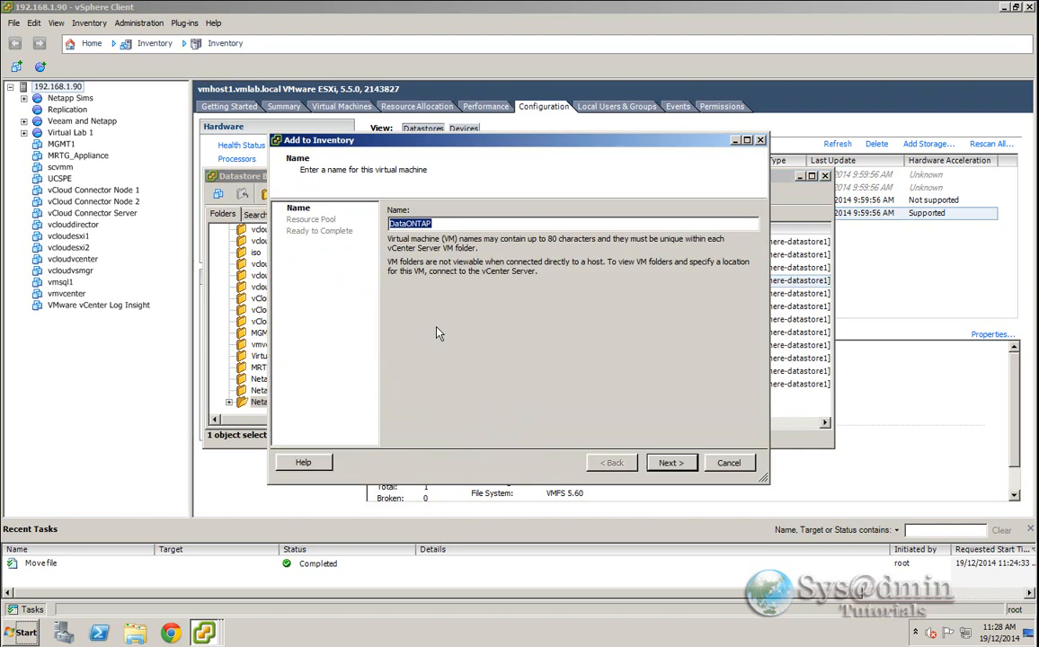
{"action": "type", "text": "NetappCMDemo1"}
{"action": "left_click", "coordinate": [683, 463]}
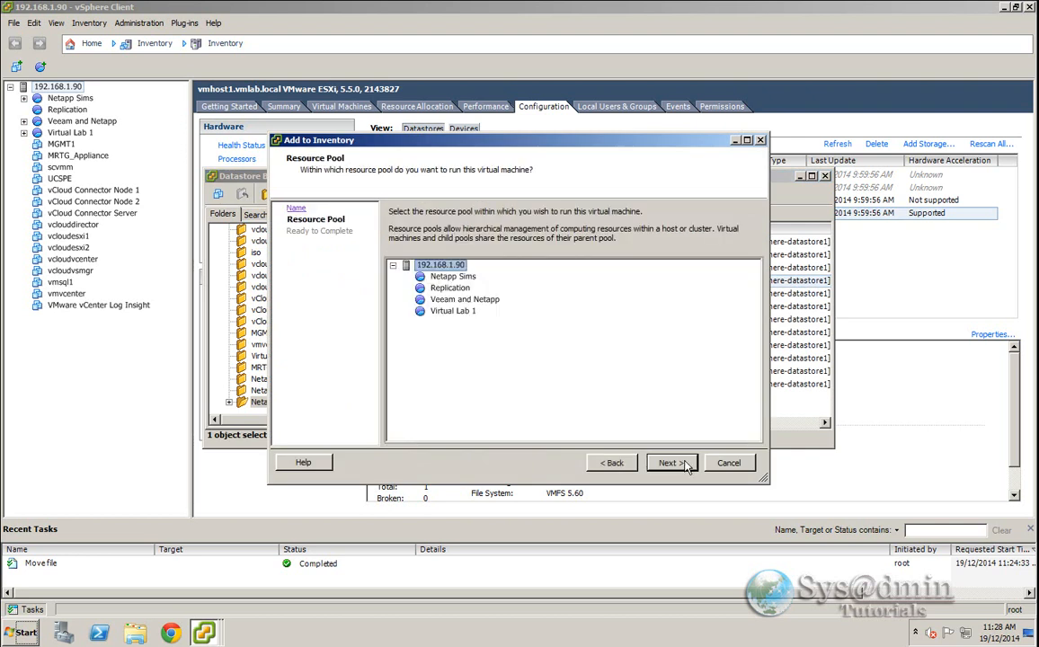
- Place the new virtual machine in the Netapp Sims resource pool and finish the registration
{"action": "left_click", "coordinate": [445, 279]}
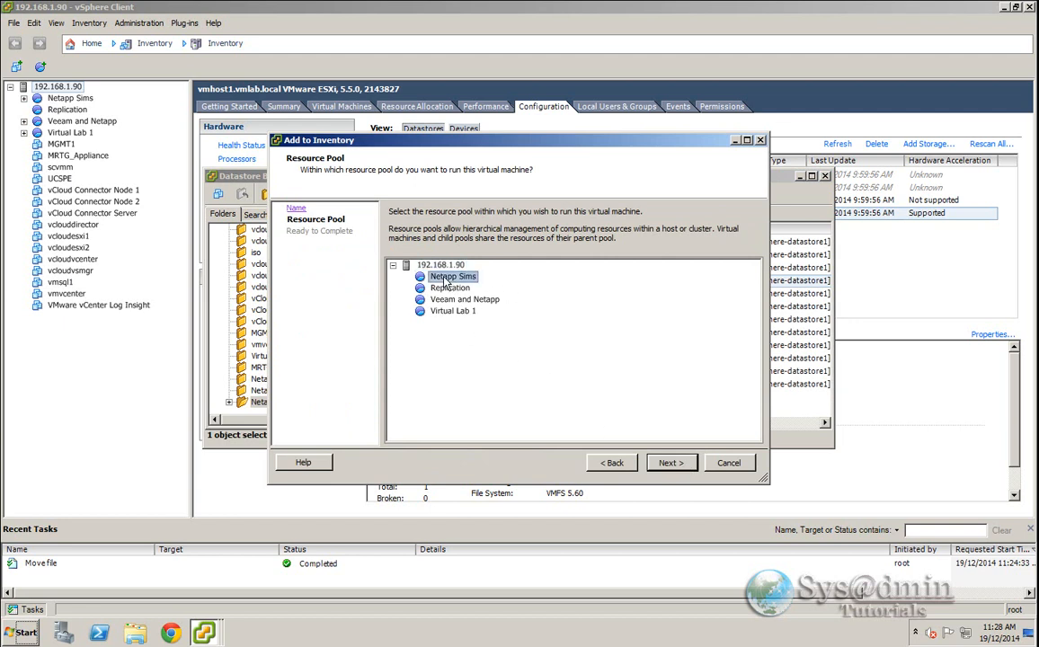
{"action": "left_click", "coordinate": [672, 469]}
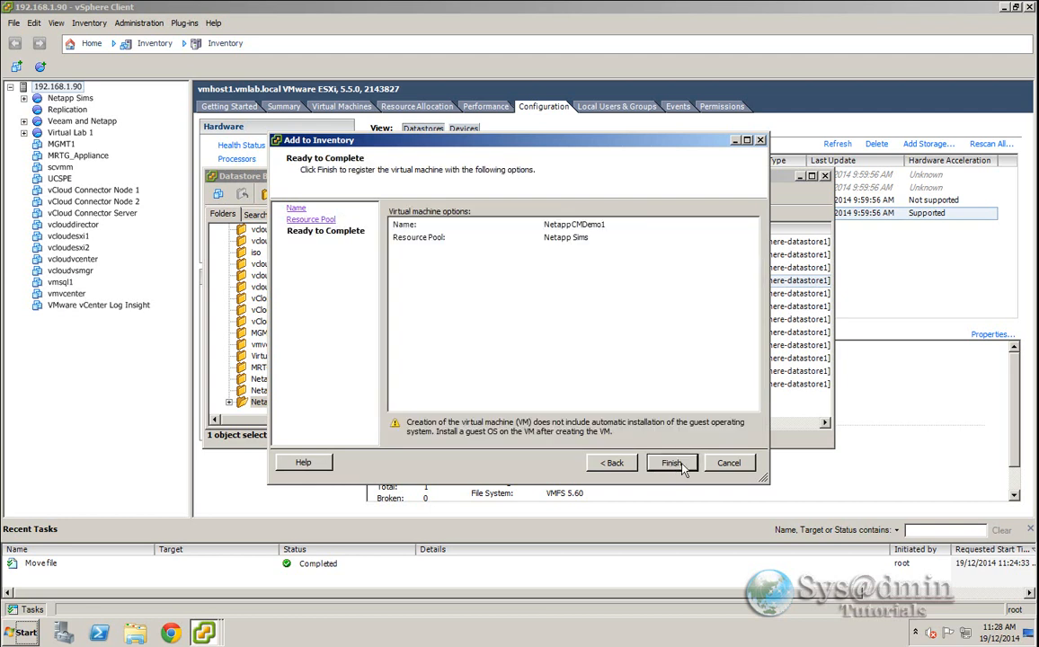
{"action": "left_click", "coordinate": [681, 465]}
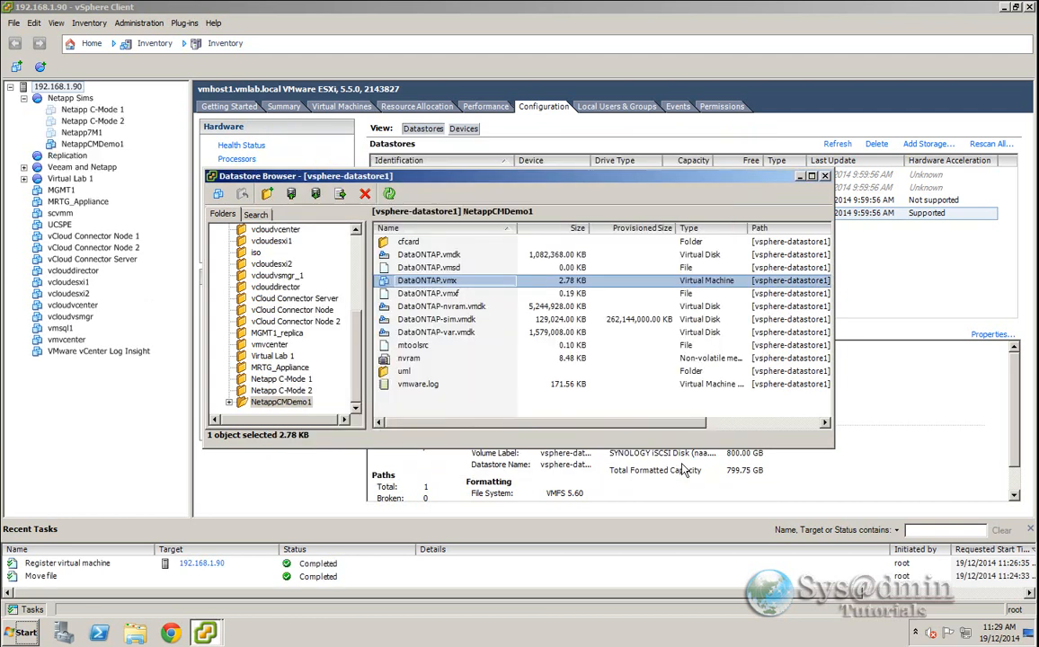
- Close the datastore browser and open the console of the NetappCMDemo1 virtual machine
{"action": "left_click", "coordinate": [825, 176]}
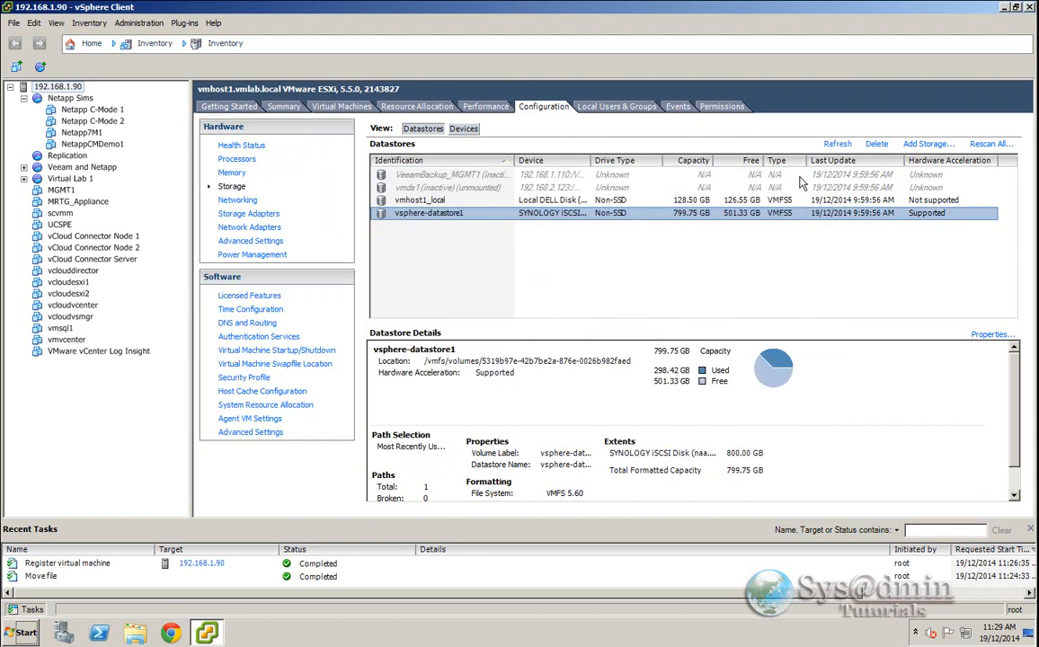
{"action": "left_click", "coordinate": [90, 145]}
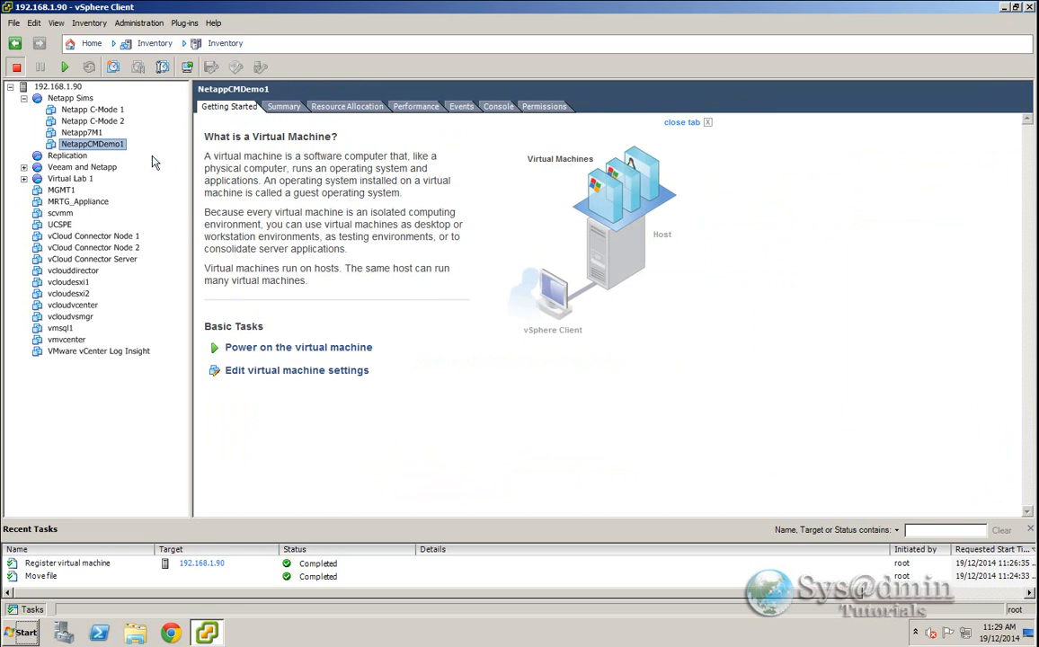
{"action": "right_click", "coordinate": [109, 144]}
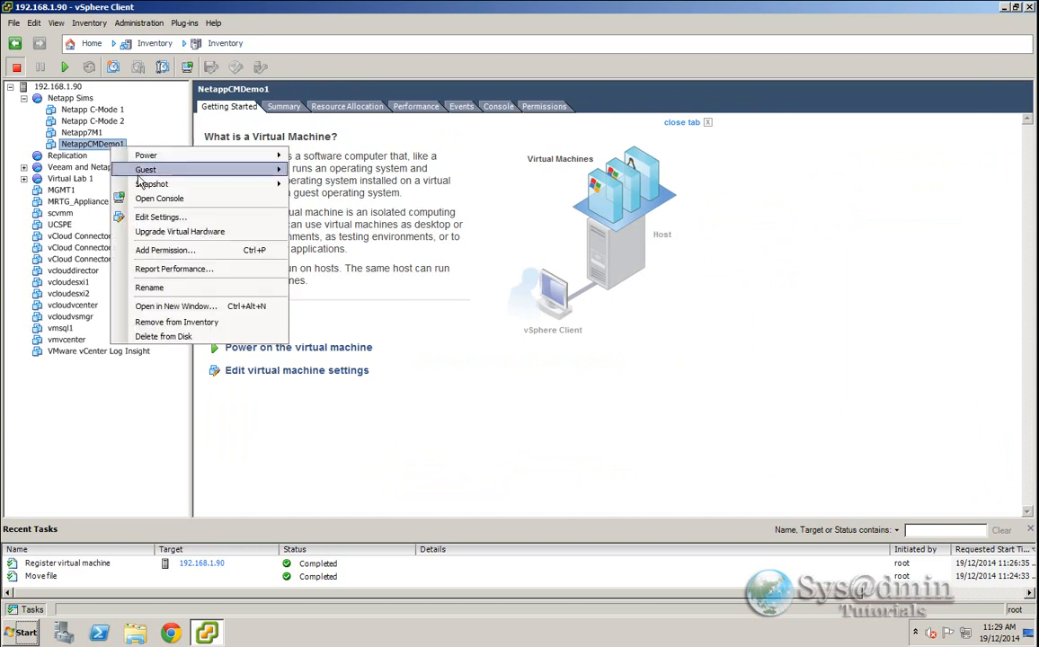
{"action": "left_click", "coordinate": [145, 199]}
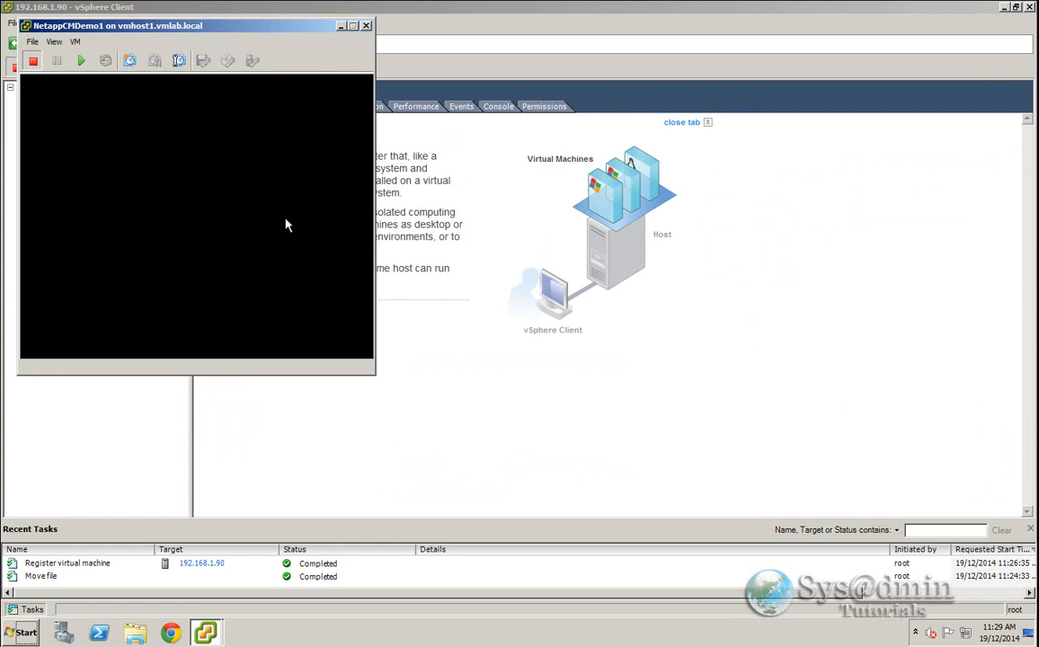
{"action": "left_click_drag", "start_coordinate": [223, 30], "coordinate": [401, 26]}
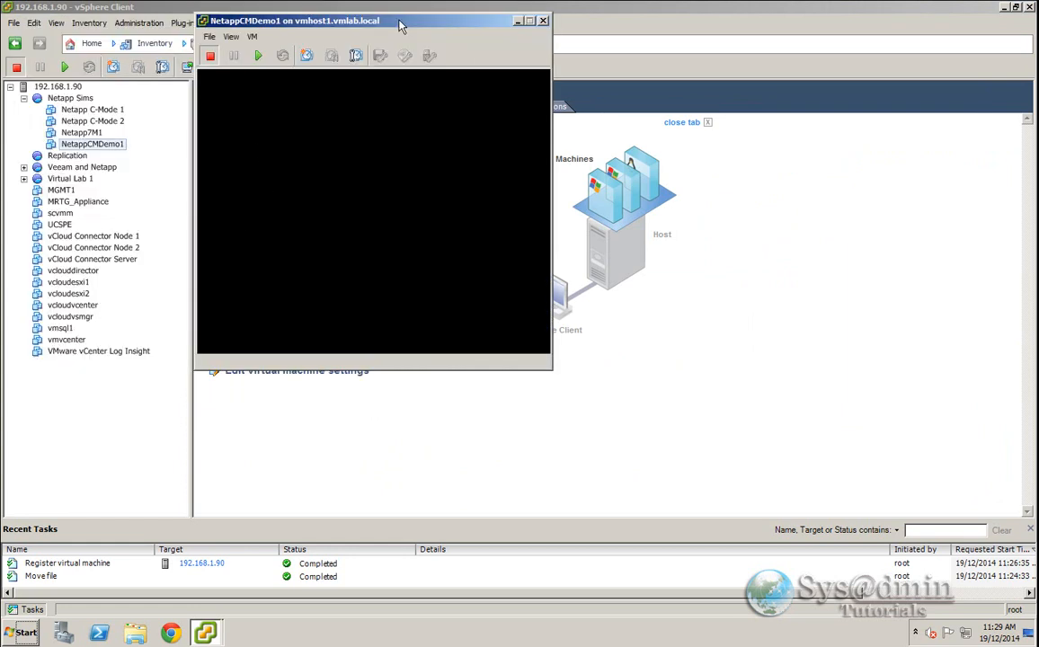
- Try to power on NetappCMDemo1 from its console, read the error stack, close the error and minimize the console
{"action": "left_click", "coordinate": [259, 56]}
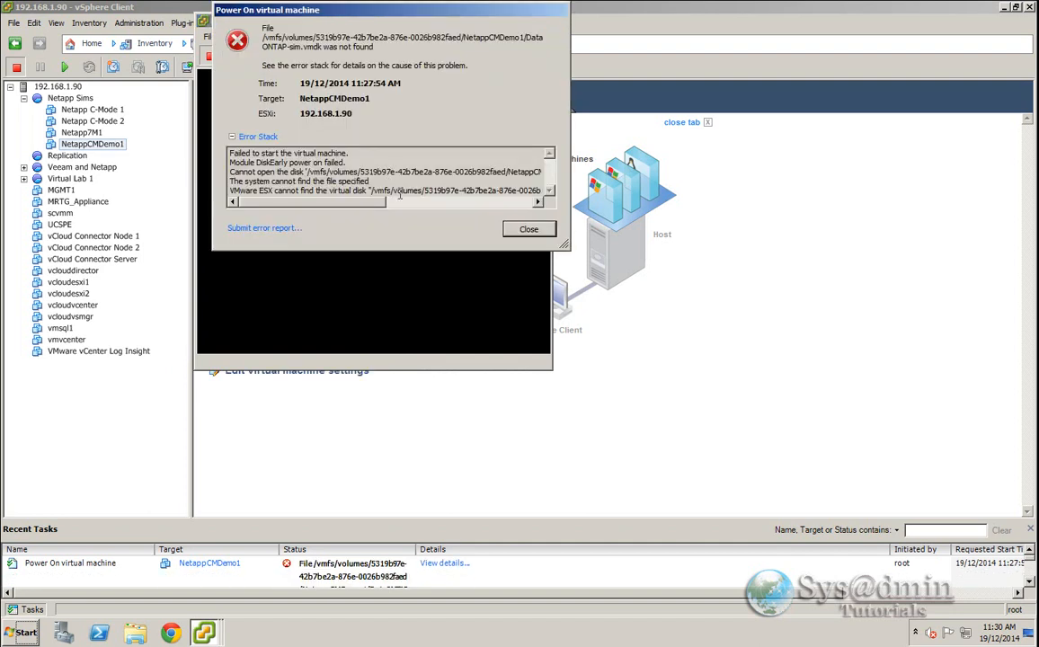
{"action": "left_click_drag", "start_coordinate": [375, 209], "coordinate": [470, 205]}
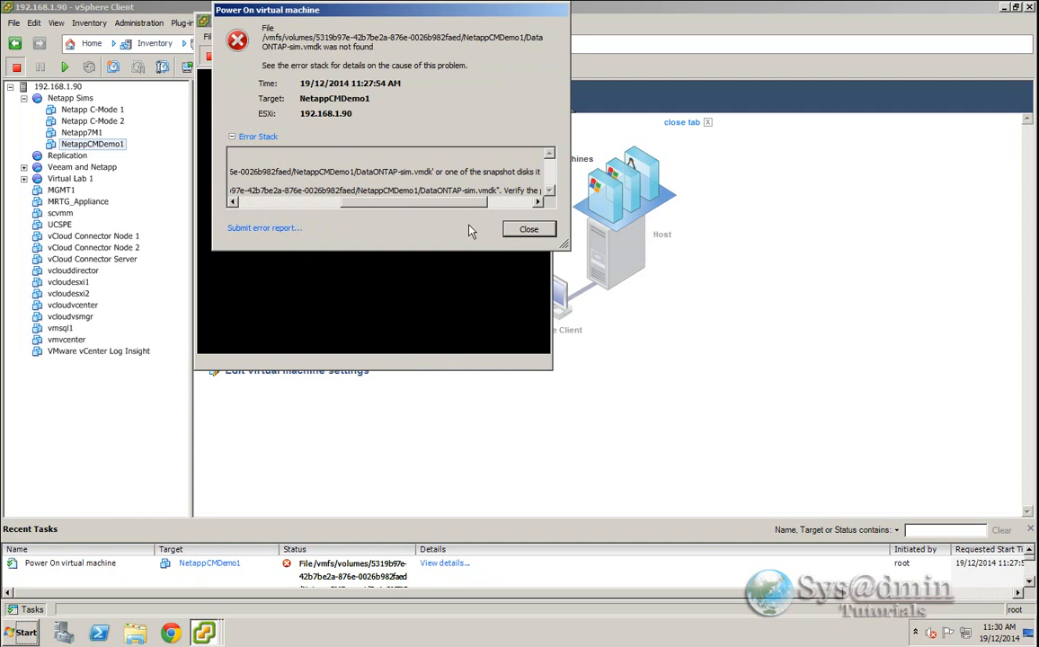
{"action": "left_click_drag", "start_coordinate": [446, 209], "coordinate": [342, 209]}
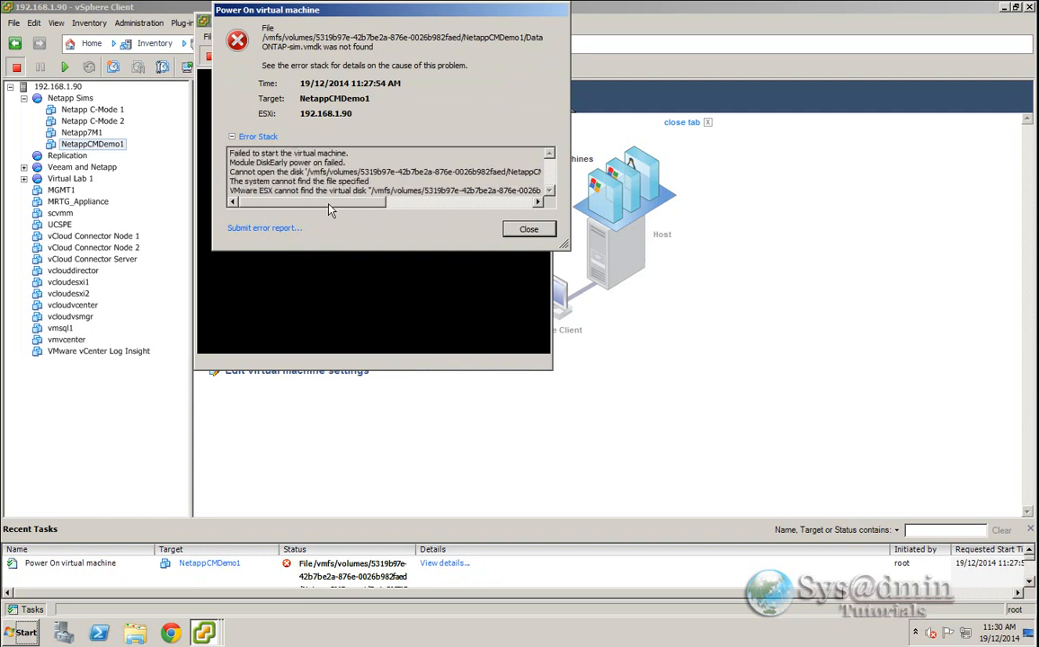
{"action": "left_click", "coordinate": [529, 230]}
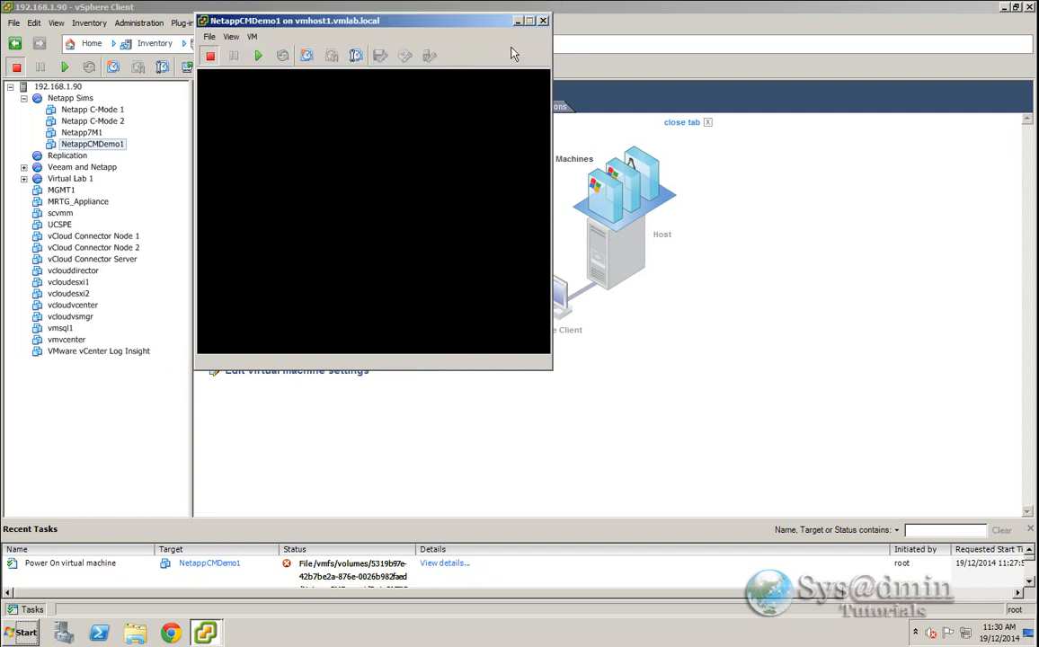
{"action": "left_click", "coordinate": [518, 21]}
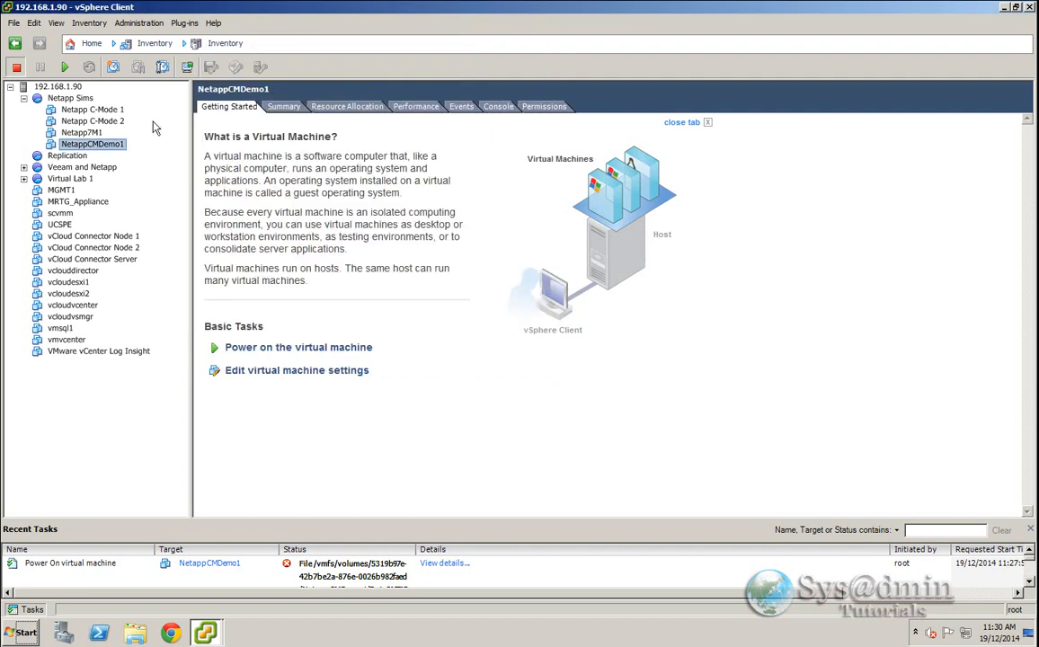
- Start the SSH service on host 192.168.1.90 through its Security Profile service properties
{"action": "left_click", "coordinate": [58, 86]}
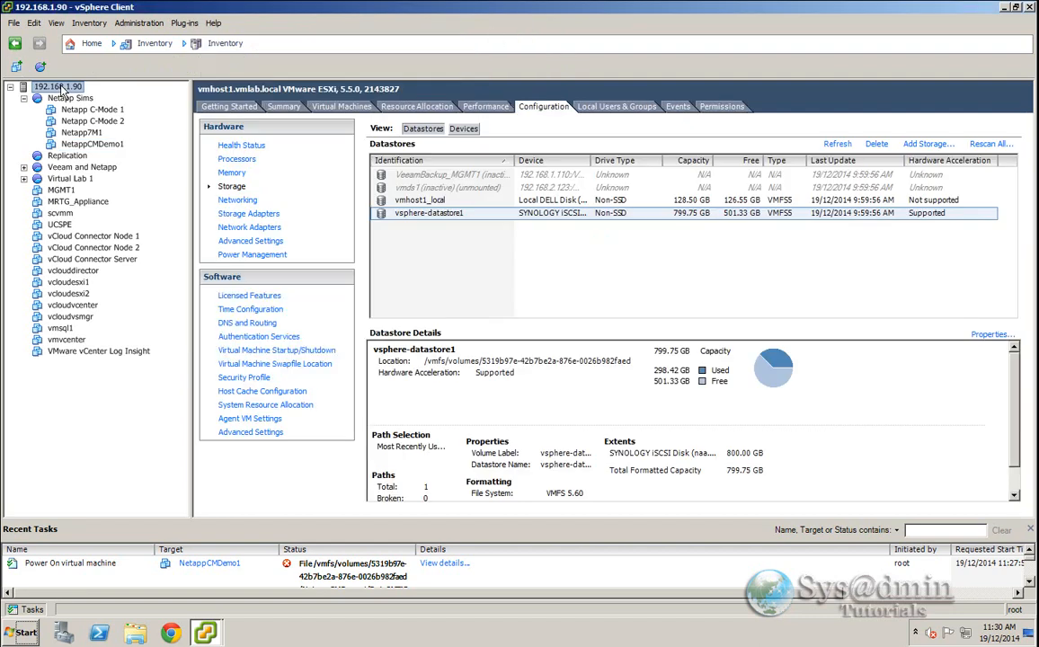
{"action": "left_click", "coordinate": [234, 376]}
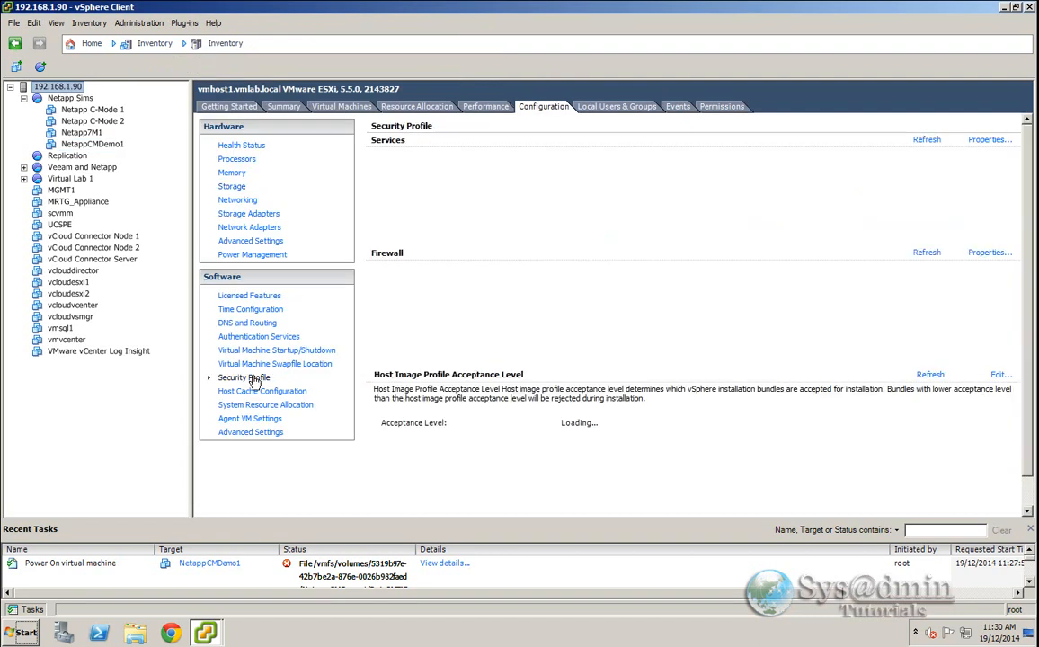
{"action": "left_click", "coordinate": [989, 140]}
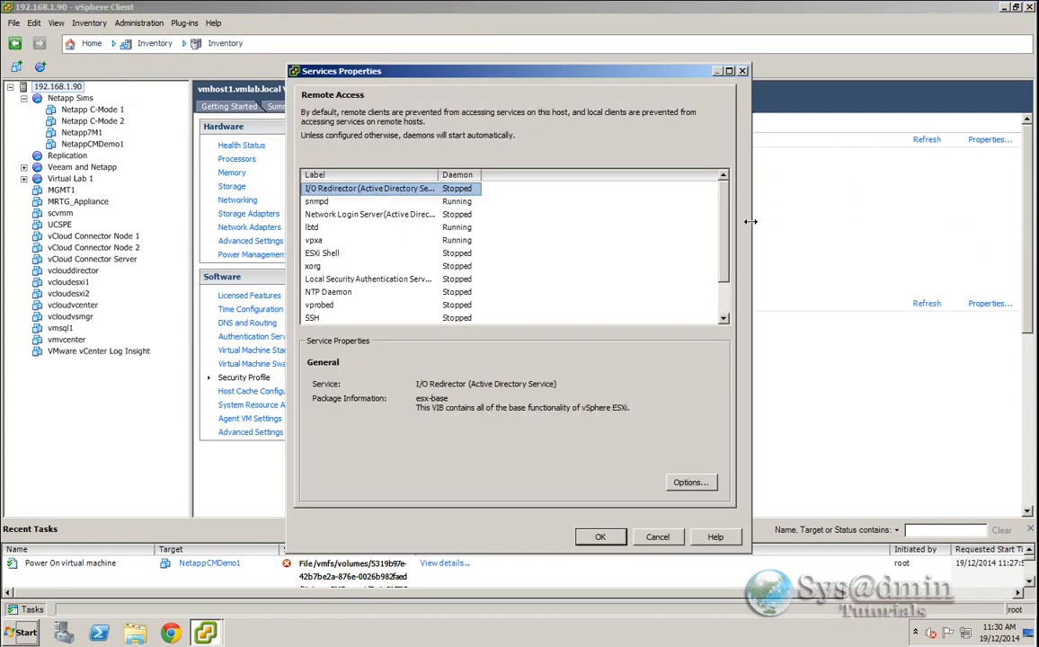
{"action": "scroll", "coordinate": [360, 270], "scroll_direction": "down", "scroll_amount": 1}
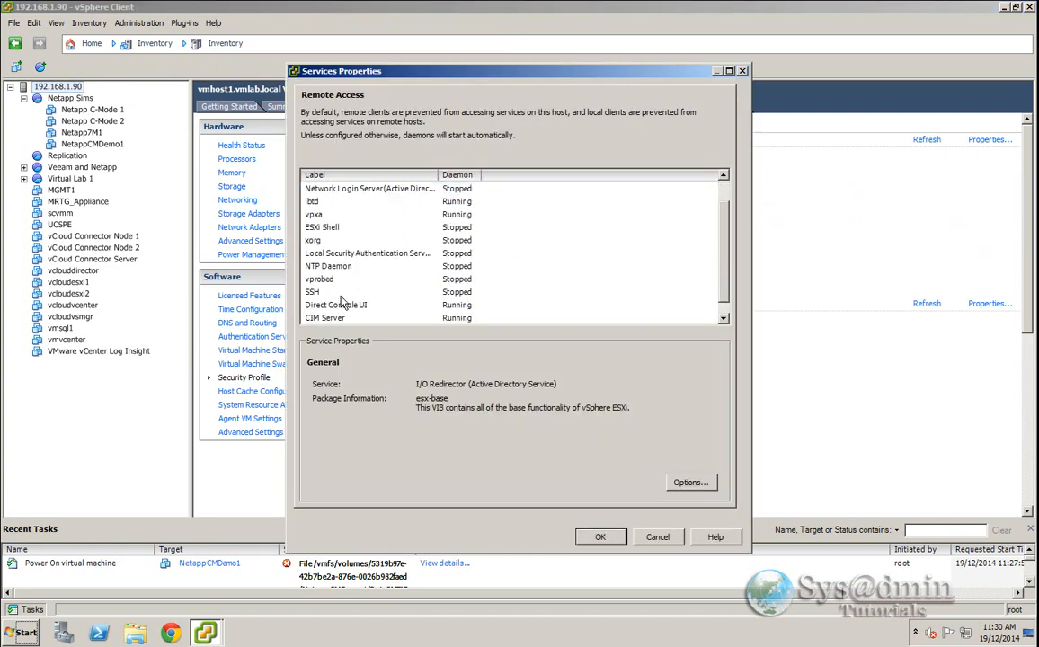
{"action": "left_click", "coordinate": [314, 293]}
{"action": "left_click", "coordinate": [691, 484]}
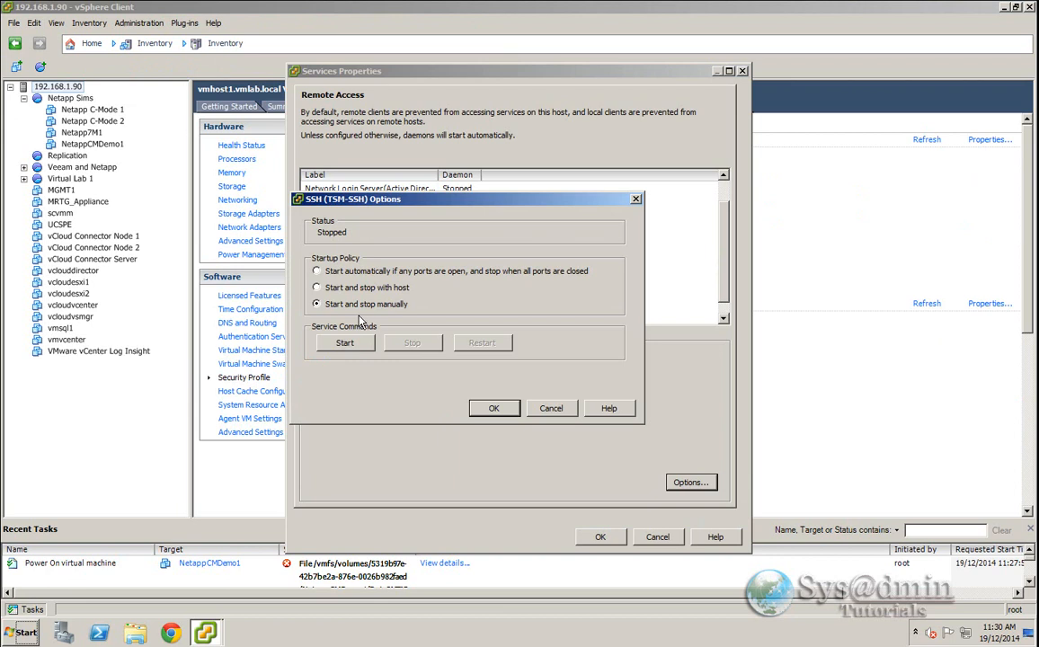
{"action": "left_click", "coordinate": [337, 346]}
{"action": "left_click", "coordinate": [501, 414]}
{"action": "left_click", "coordinate": [600, 536]}
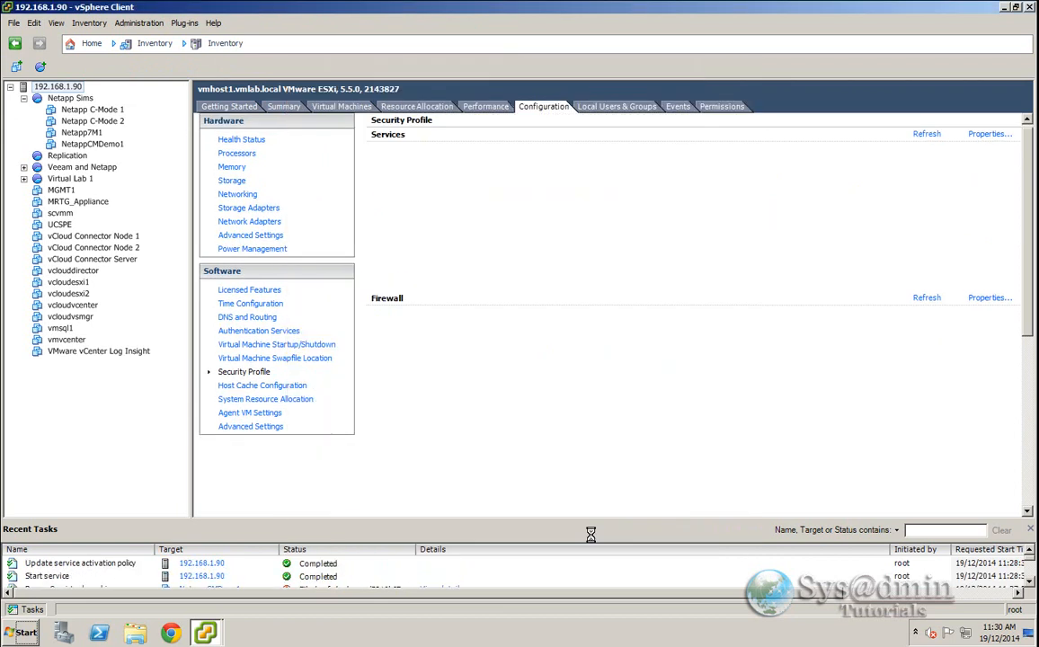
- Open the saved vmhost1 session in the PuTTY SSH client and log in as root
{"action": "left_click", "coordinate": [23, 632]}
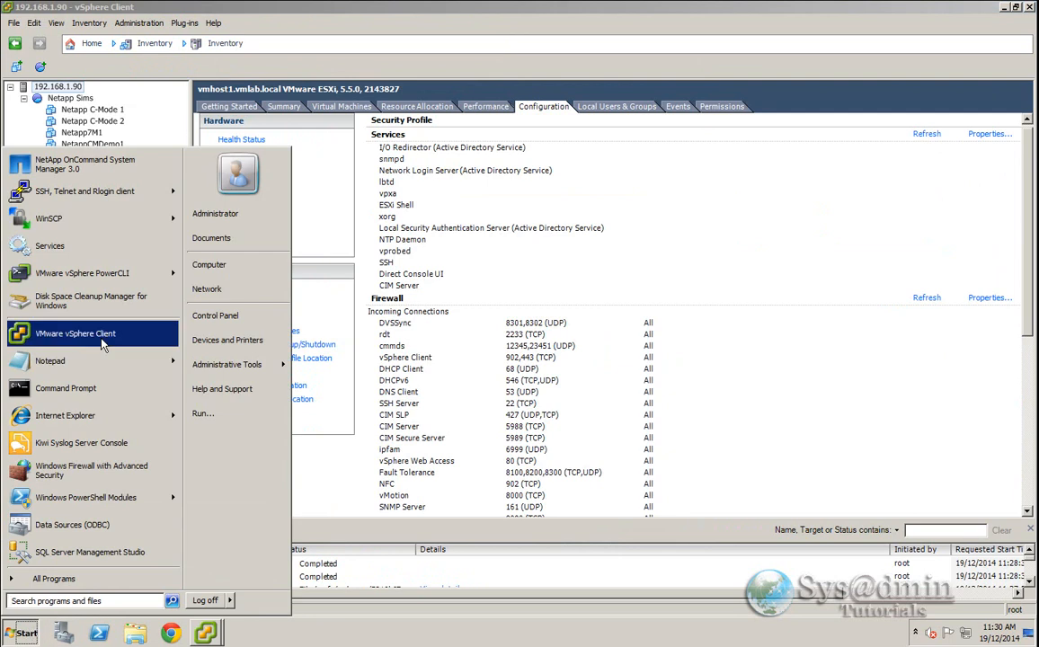
{"action": "left_click", "coordinate": [76, 189]}
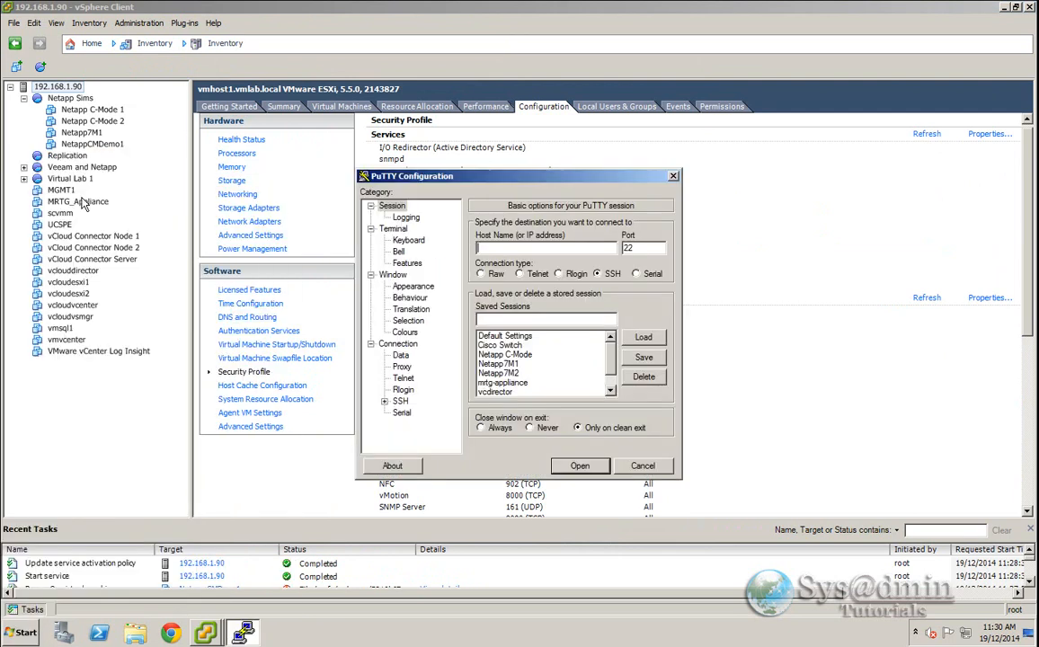
{"action": "scroll", "coordinate": [548, 385], "scroll_direction": "down", "scroll_amount": 1}
{"action": "left_click", "coordinate": [539, 392]}
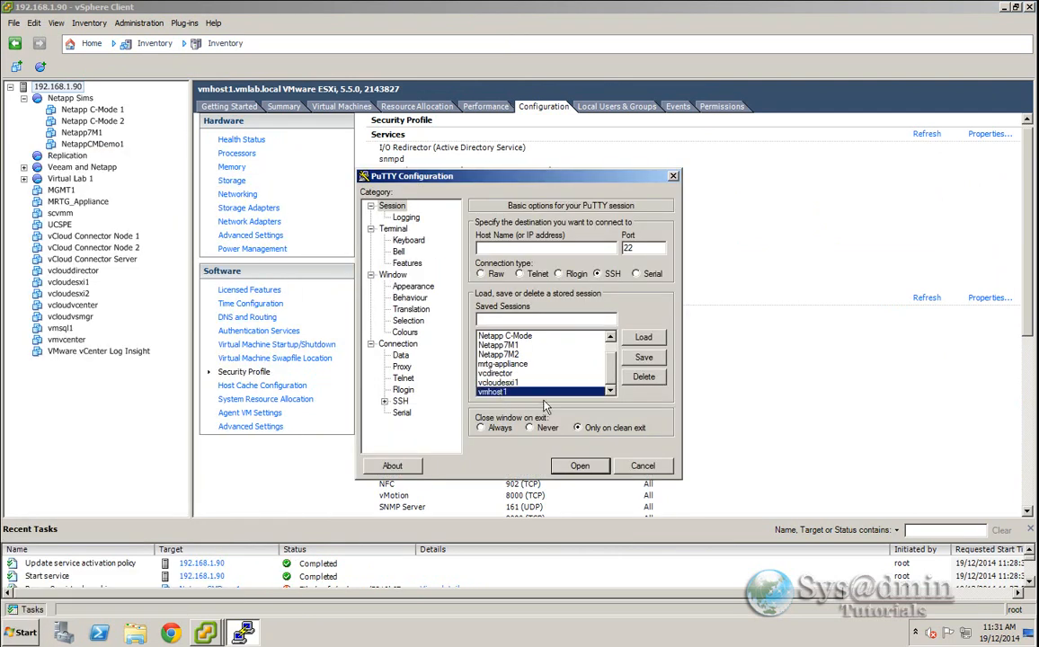
{"action": "double_click", "coordinate": [494, 392]}
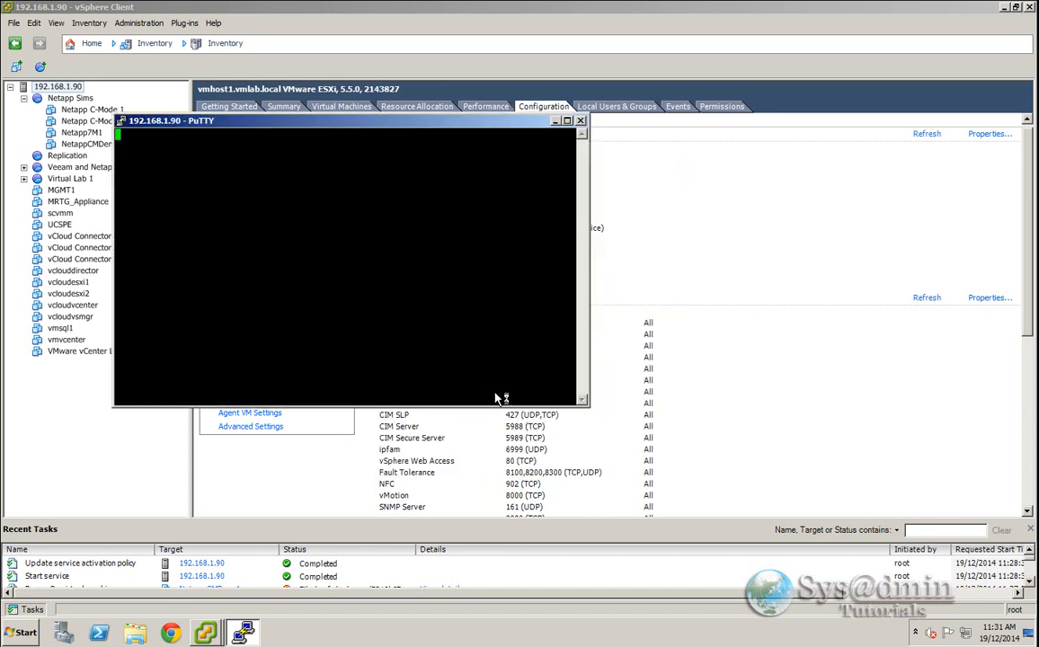
{"action": "type", "text": "root"}
{"action": "key", "text": "Return"}
{"action": "key", "text": "Return"}
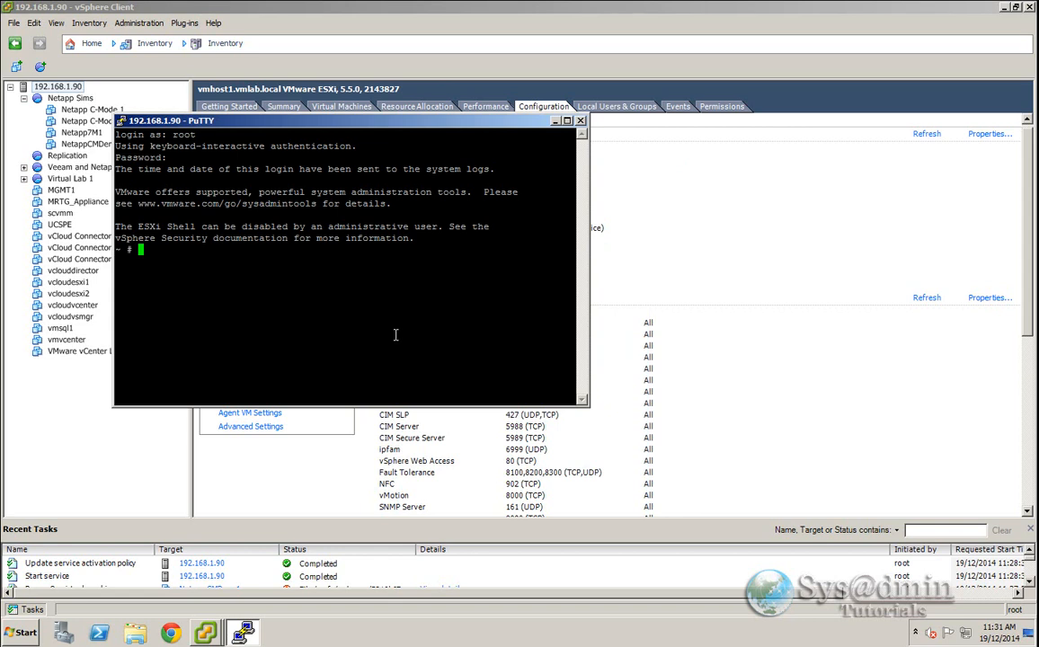
- Run vmkload_mod multiextent in the host shell, then exit the SSH session
{"action": "type", "text": "vmkload_mod multiextent"}
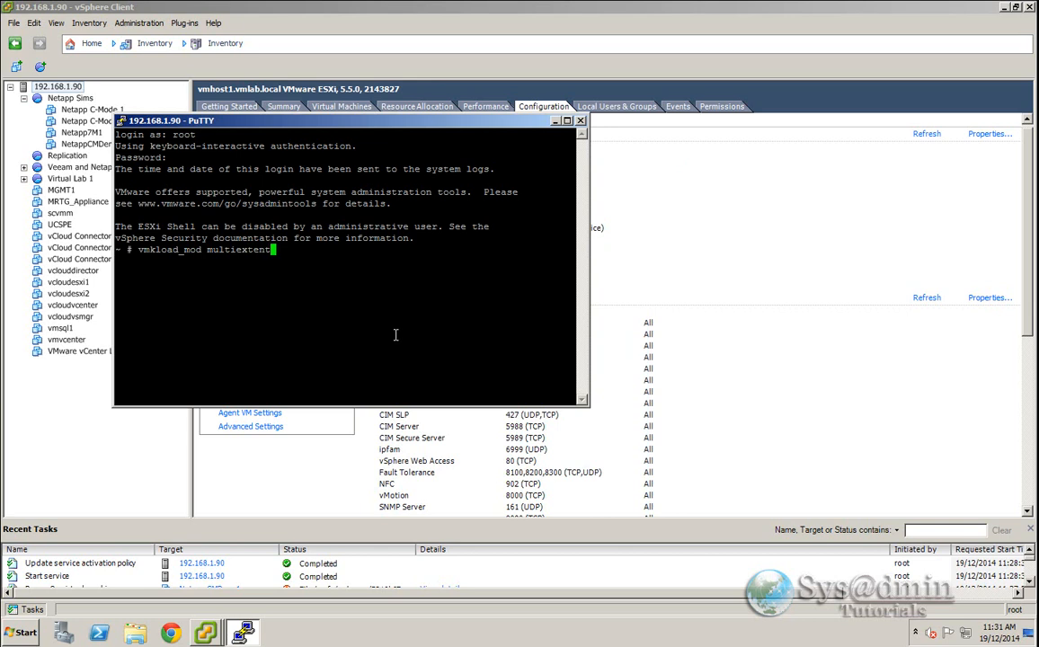
{"action": "key", "text": "Return"}
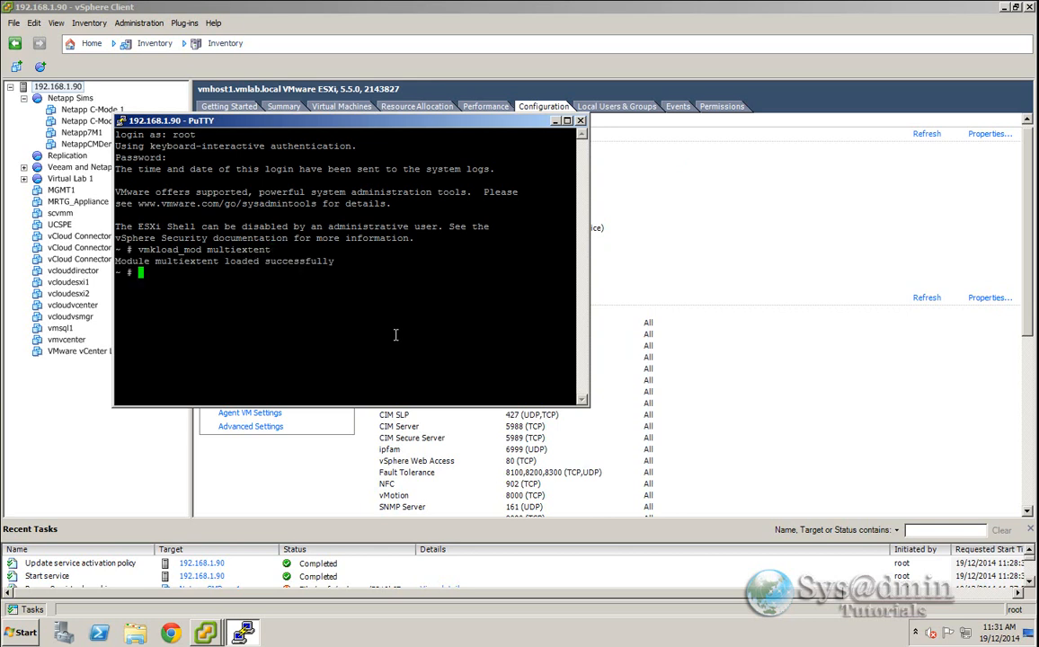
{"action": "type", "text": "exit"}
{"action": "key", "text": "Return"}
- Return to the NetappCMDemo1 console, power on the virtual machine and boot it immediately
{"action": "mouse_move", "coordinate": [204, 631]}
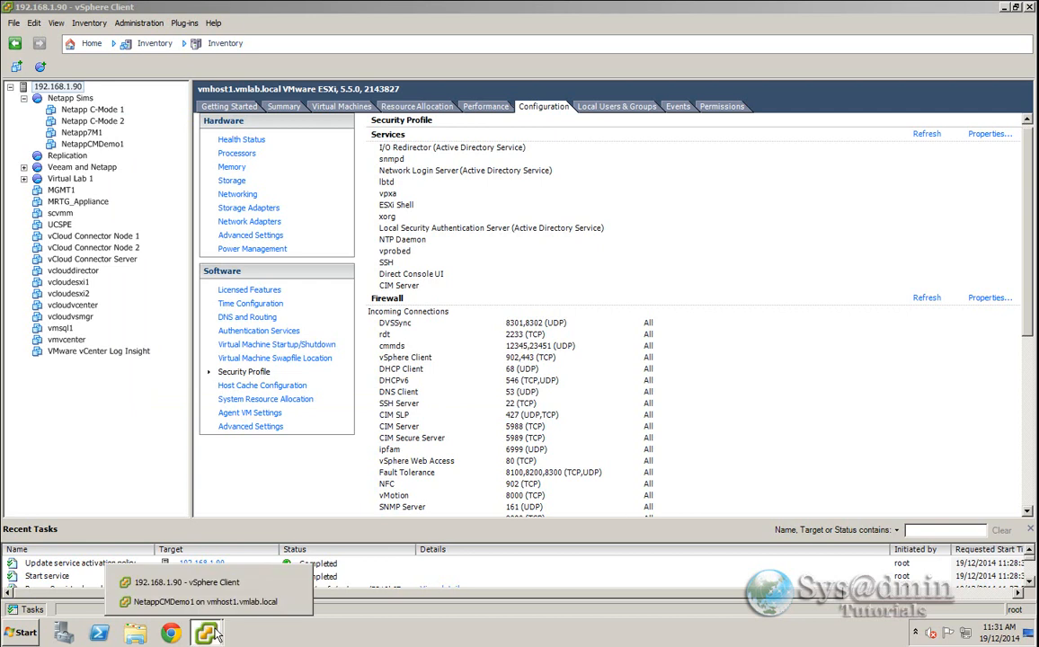
{"action": "left_click", "coordinate": [240, 602]}
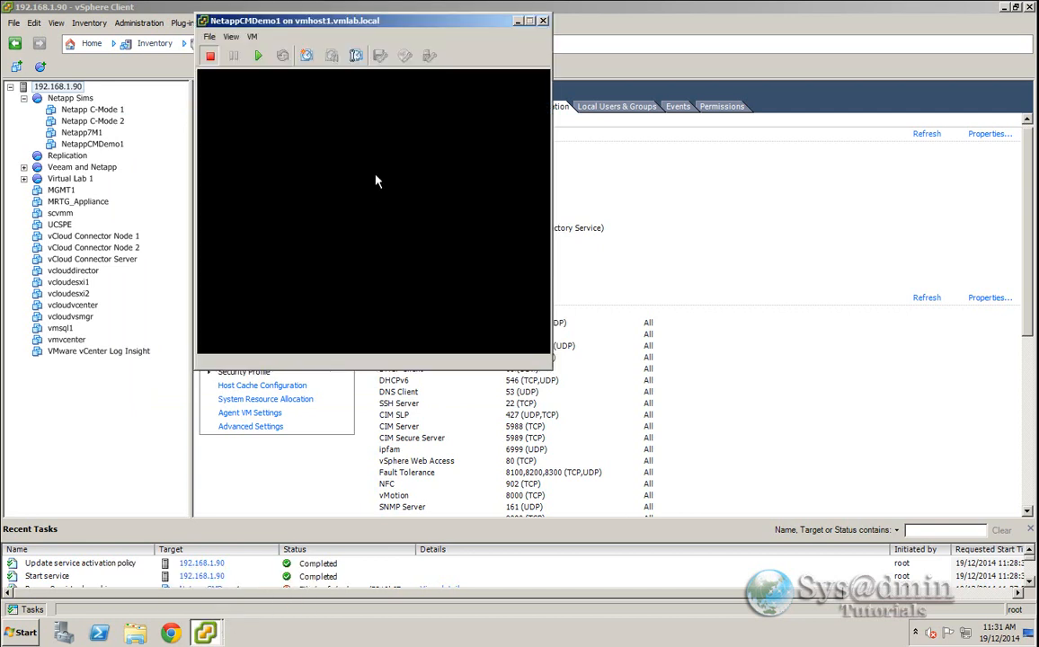
{"action": "left_click", "coordinate": [259, 56]}
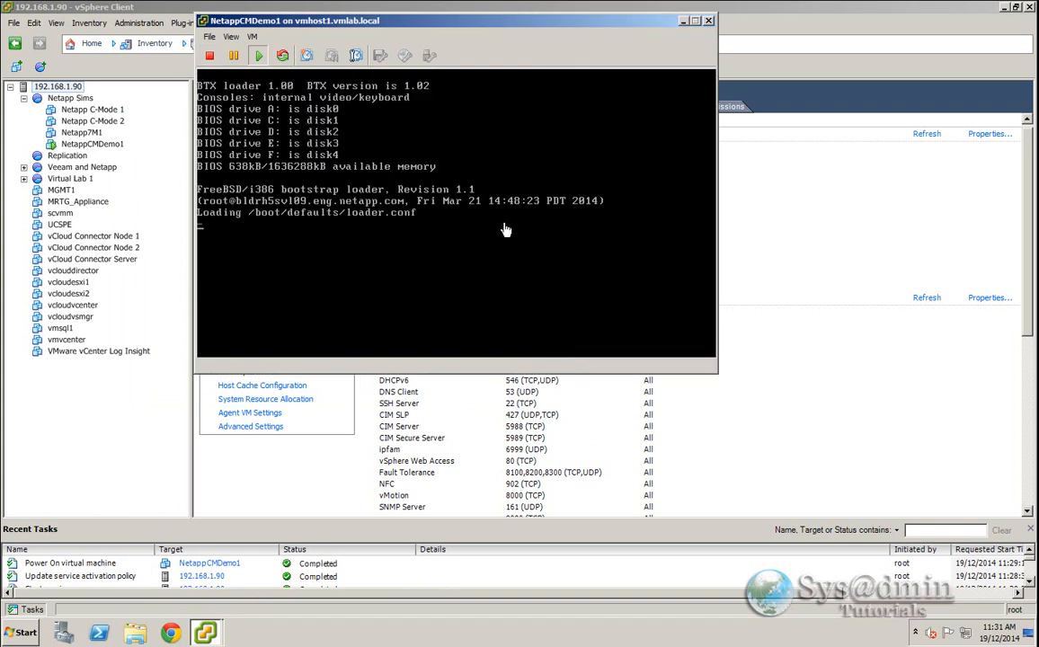
{"action": "left_click", "coordinate": [505, 230]}
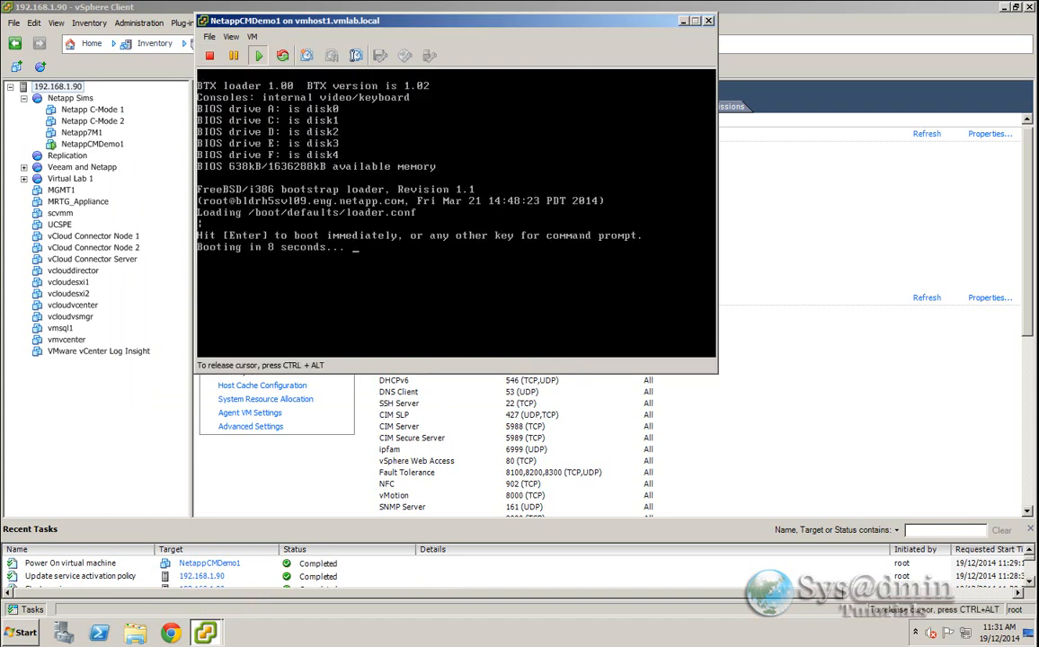
{"action": "key", "text": "Return"}
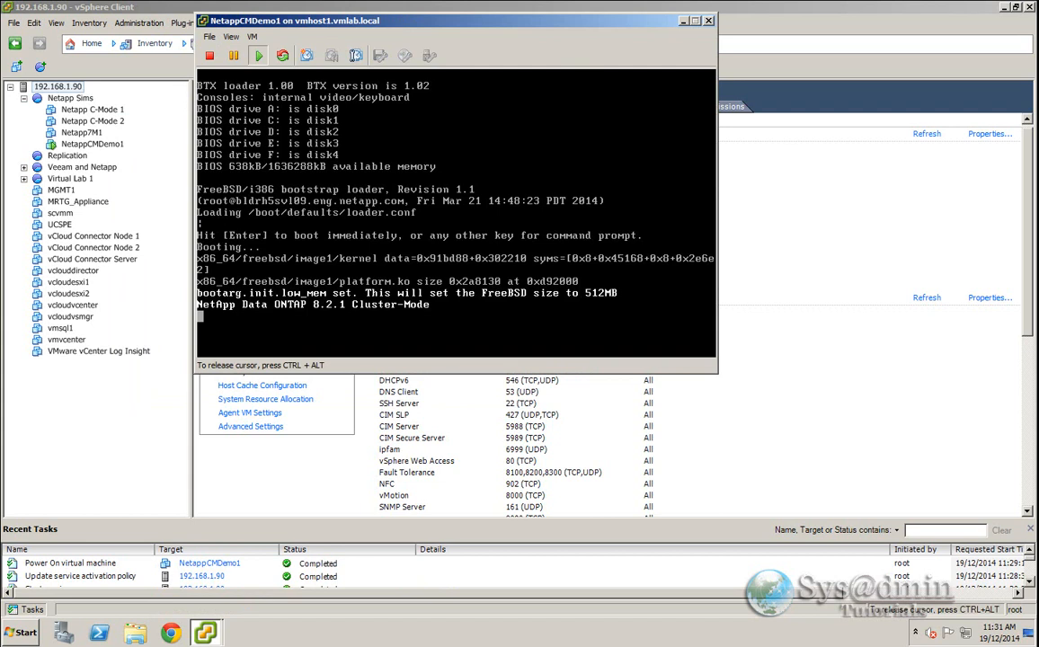
- Interrupt the simulator's boot to open the Boot Menu, then move and enlarge the VM console window
{"action": "key", "text": "ctrl+c"}
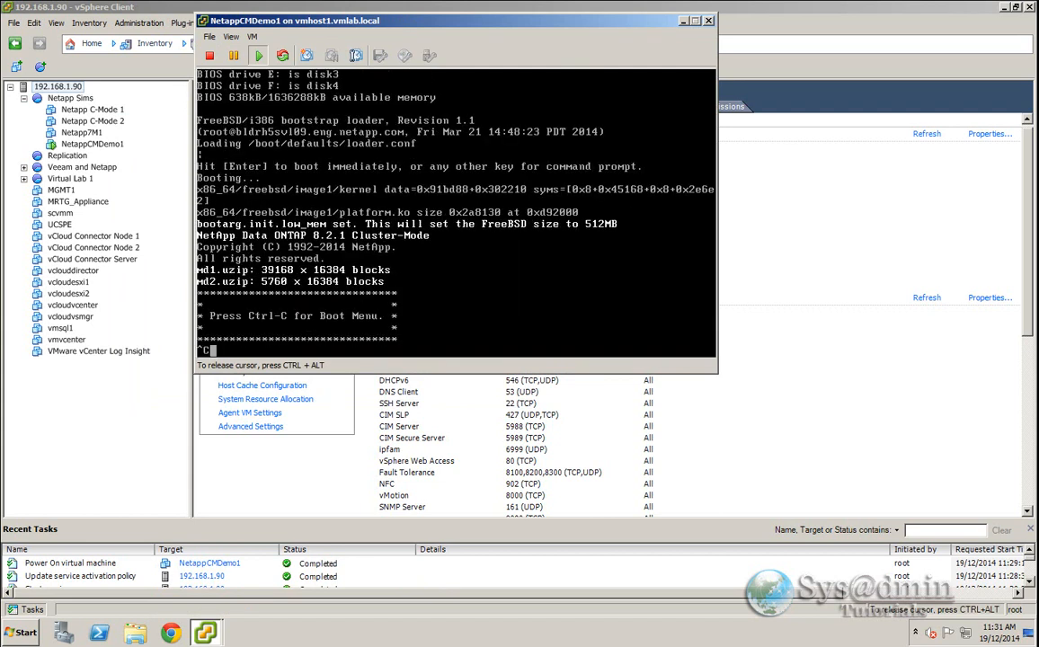
{"action": "key", "text": "ctrl+alt"}
{"action": "left_click_drag", "start_coordinate": [364, 21], "coordinate": [235, 26]}
{"action": "left_click_drag", "start_coordinate": [629, 366], "coordinate": [875, 510]}
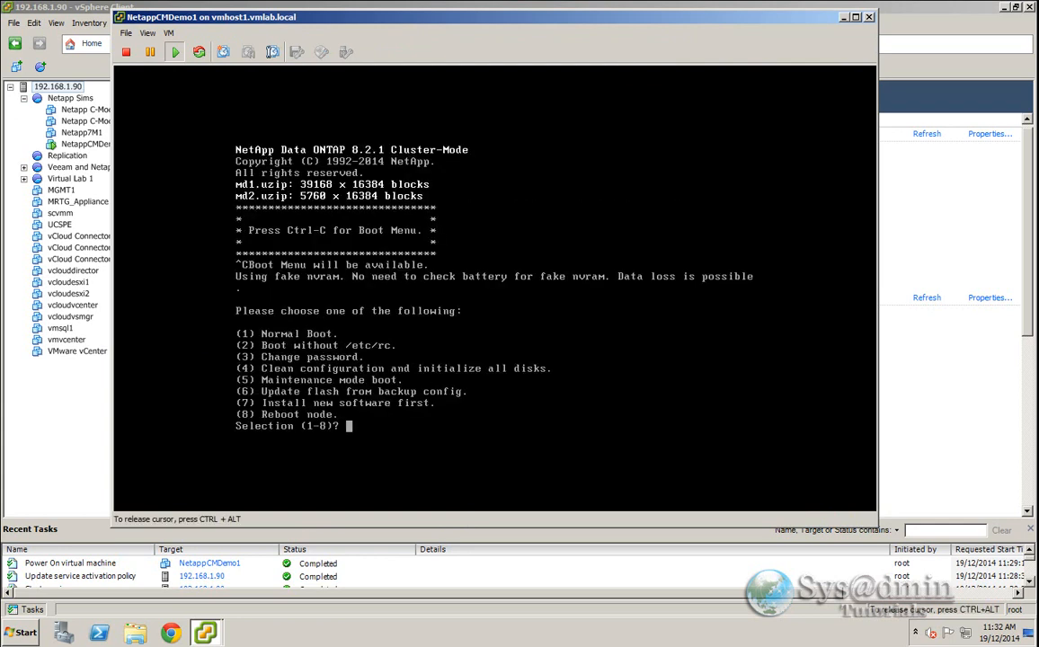
- Choose option 4 to clean the configuration and initialize all disks, answer yes to both prompts, and boot
{"action": "type", "text": "4"}
{"action": "key", "text": "Return"}
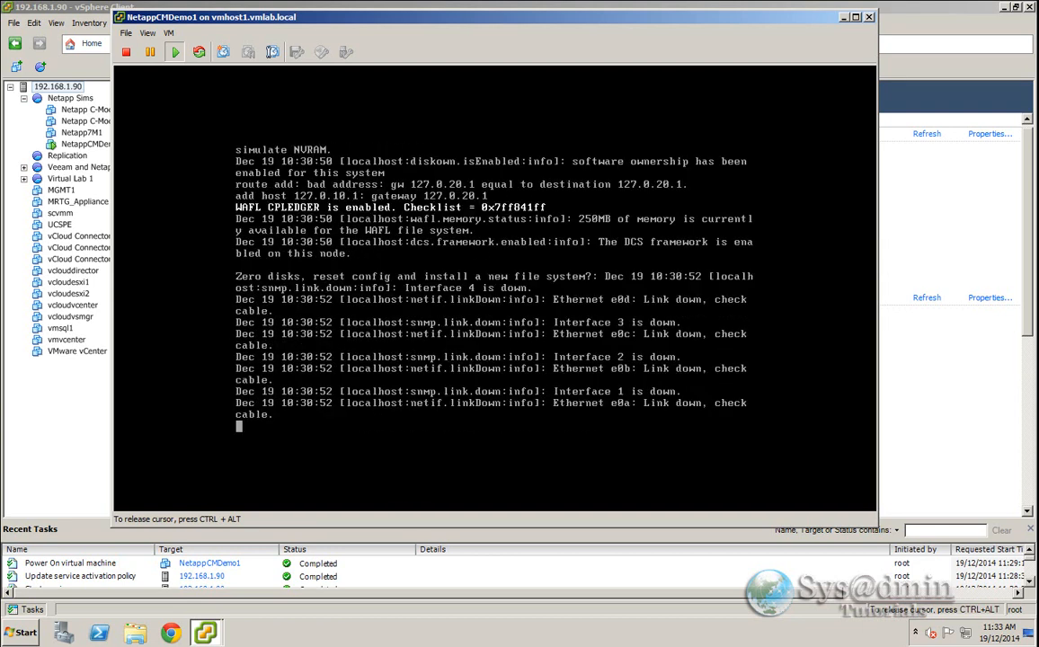
{"action": "type", "text": "yes"}
{"action": "key", "text": "Return"}
{"action": "type", "text": "yes"}
{"action": "key", "text": "Return"}
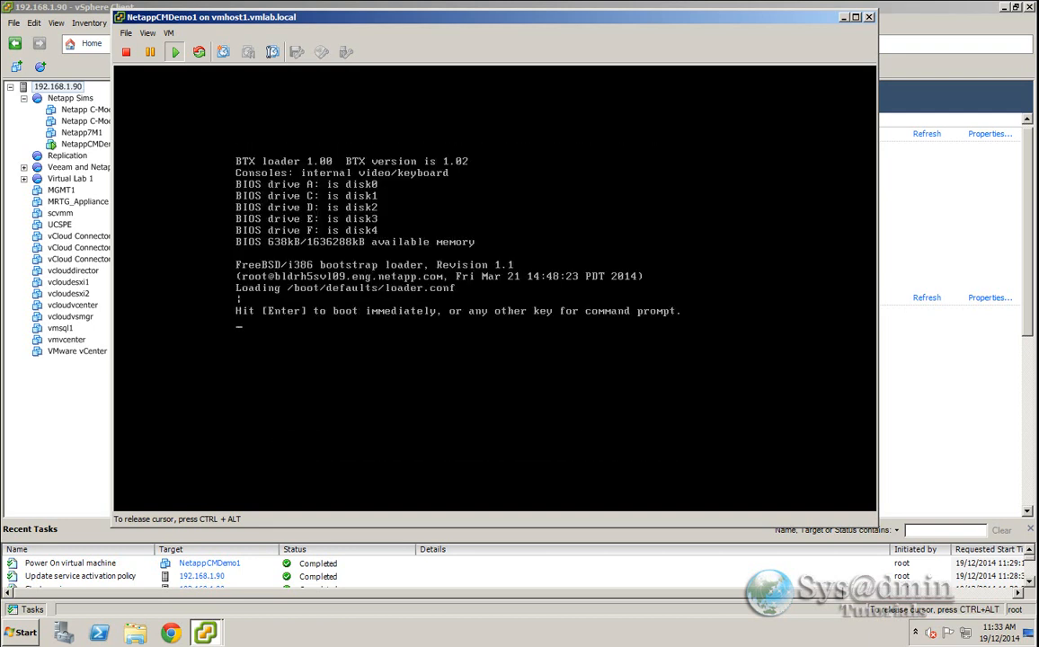
{"action": "key", "text": "Return"}
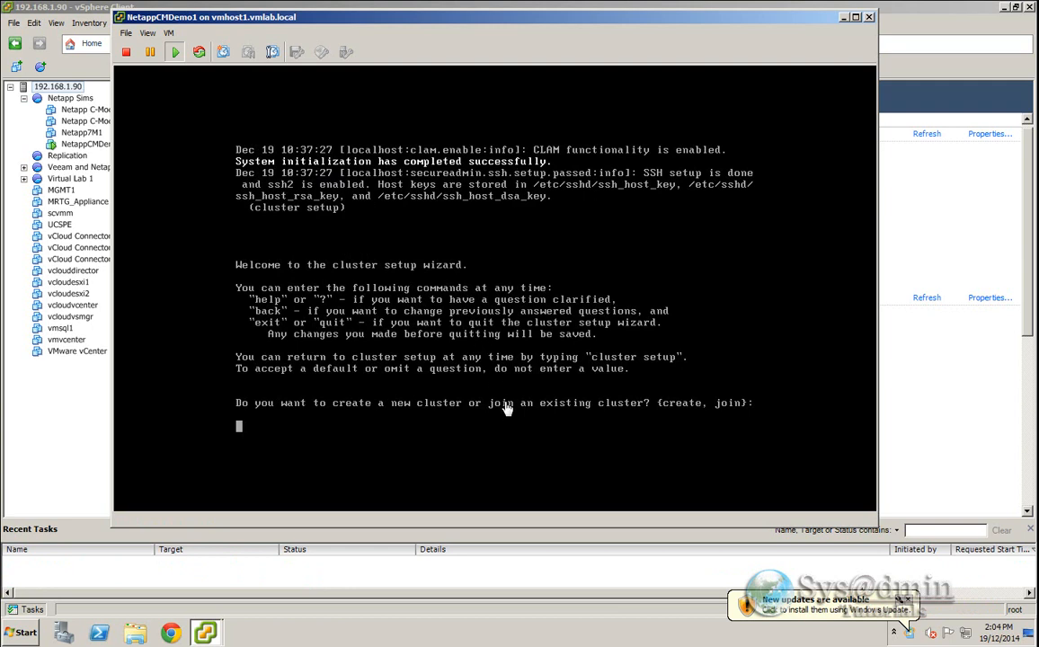
- Quit the cluster setup wizard and log in to the console as admin
{"action": "left_click", "coordinate": [433, 318]}
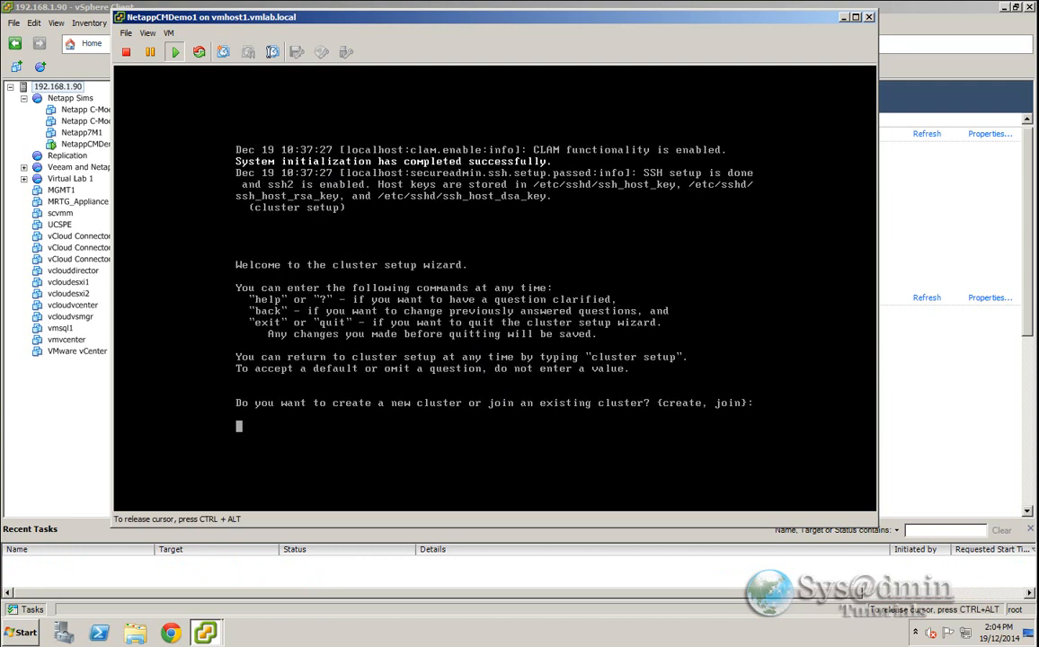
{"action": "key", "text": "ctrl+c"}
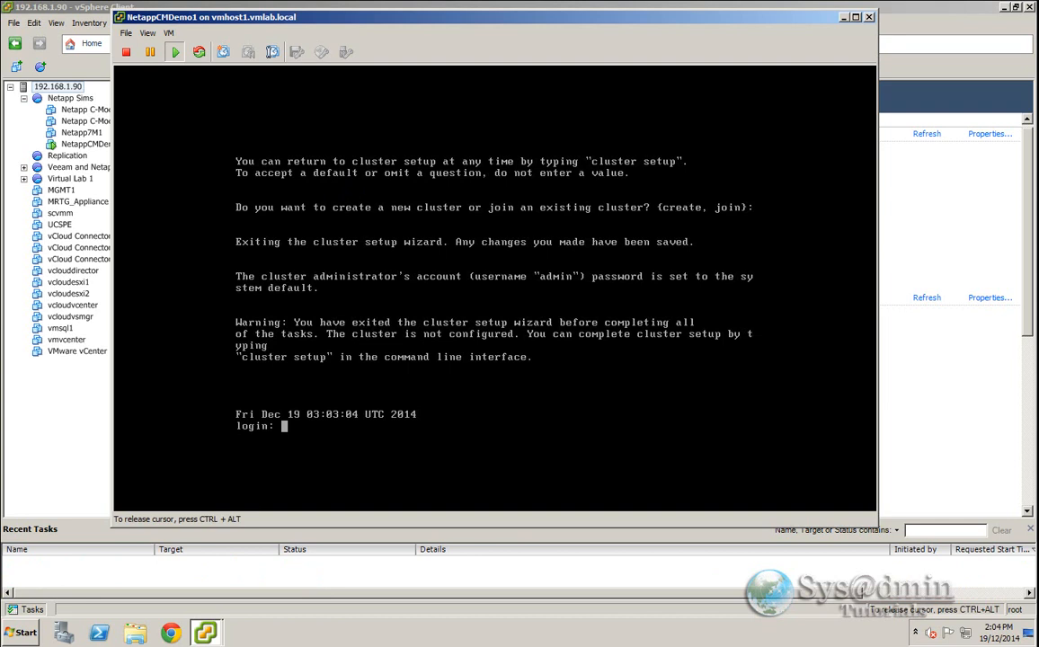
{"action": "type", "text": "admin"}
{"action": "key", "text": "Return"}
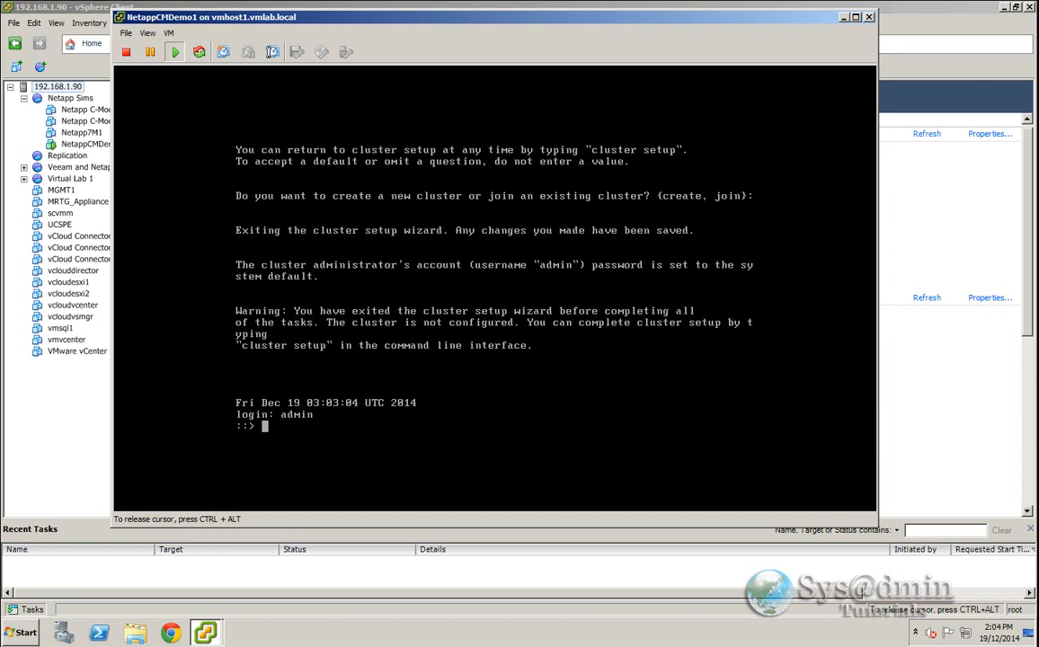
- Unlock the diag user account with security login unlock -username diag
{"action": "type", "text": "security login unlock -"}
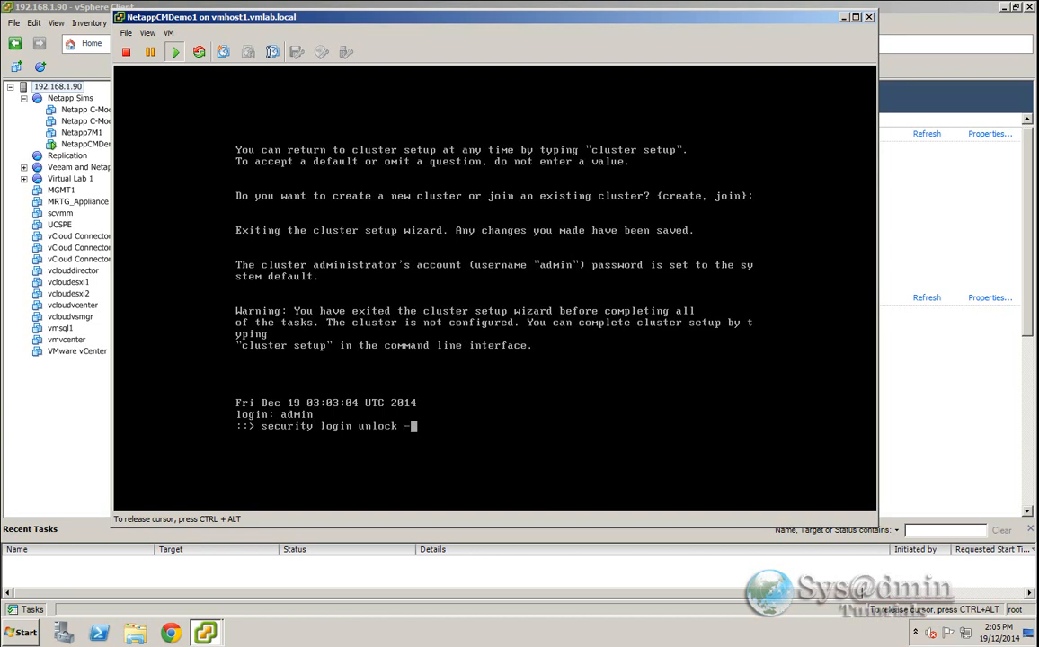
{"action": "type", "text": "username diag"}
{"action": "key", "text": "Return"}
- Set a new password for the diag user with security login password -username diag
{"action": "type", "text": "s"}
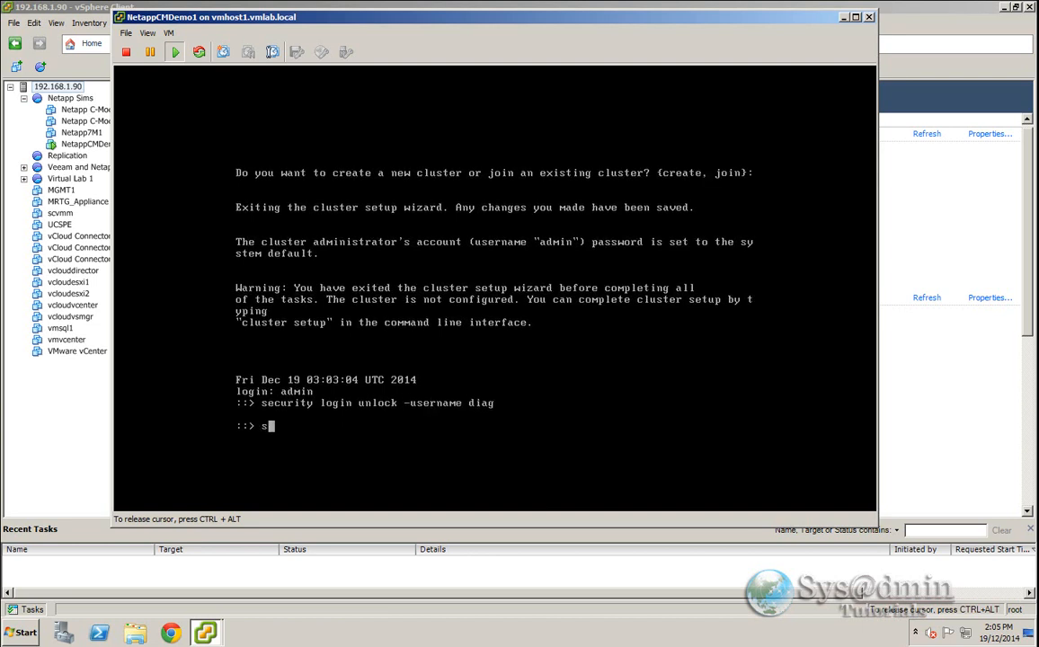
{"action": "type", "text": "ecurity login password -use"}
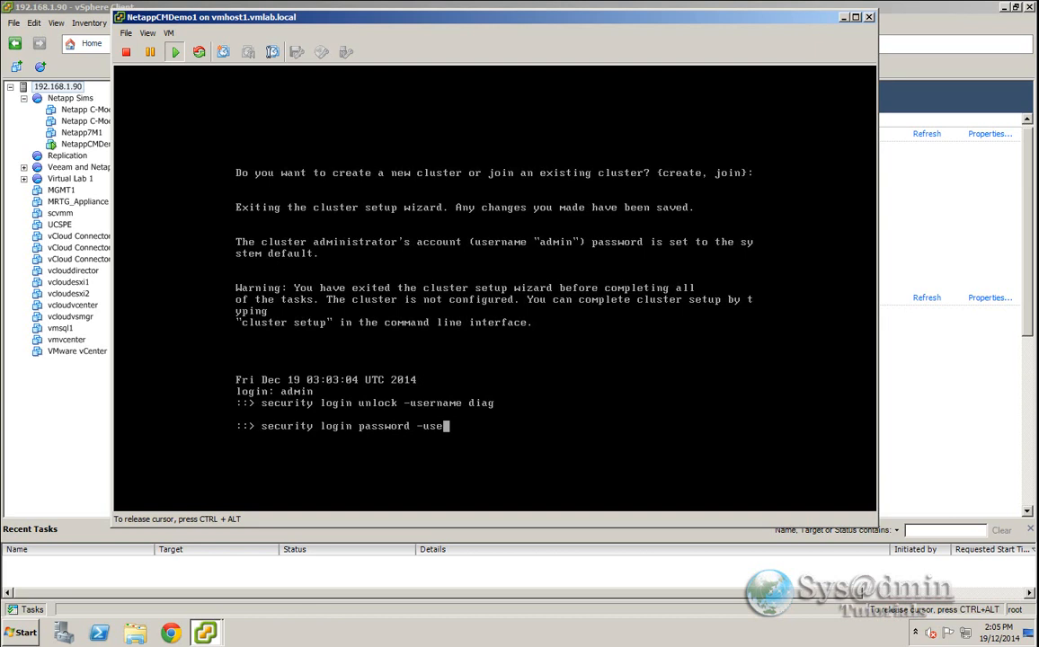
{"action": "type", "text": "rname diag"}
{"action": "key", "text": "Return"}
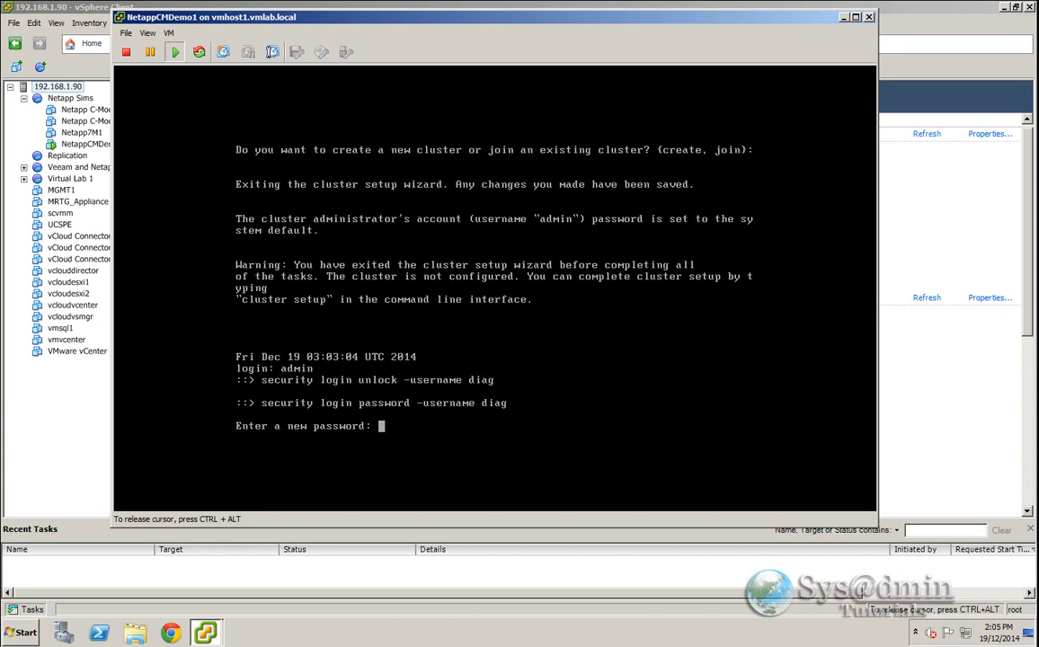
{"action": "key", "text": "Return"}
{"action": "key", "text": "Return"}
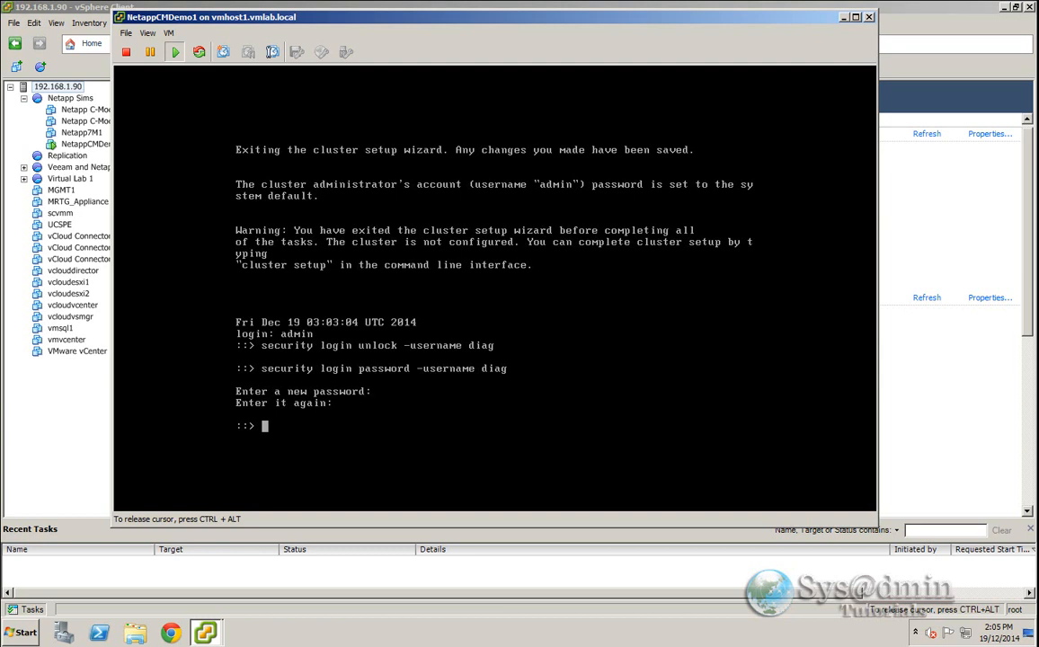
- Switch to advanced privilege with set -privilege advanced and confirm with y
{"action": "type", "text": "set -privilege advanced"}
{"action": "key", "text": "Return"}
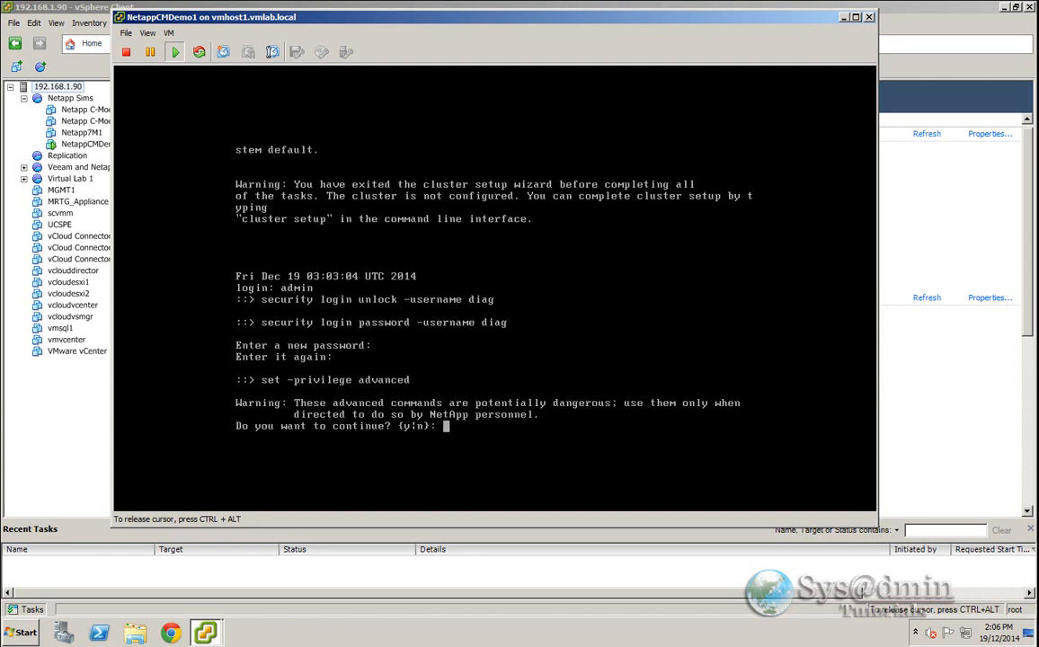
{"action": "type", "text": "y"}
{"action": "key", "text": "Return"}
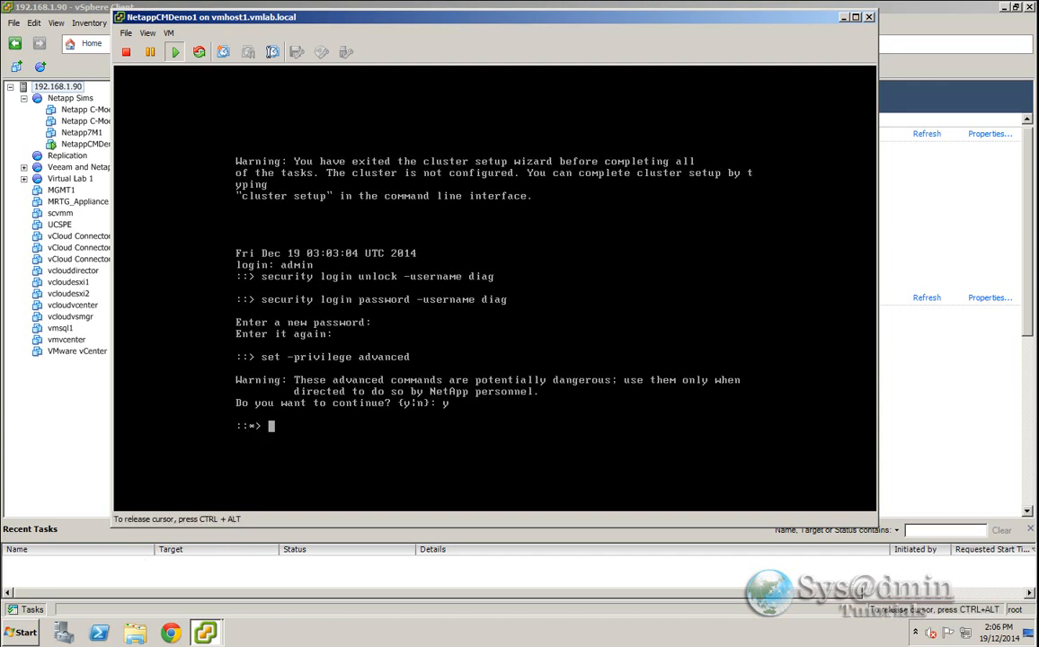
- Enter the system shell with systemshell local and log in as diag with its password
{"action": "type", "text": "systemshell local"}
{"action": "key", "text": "Return"}
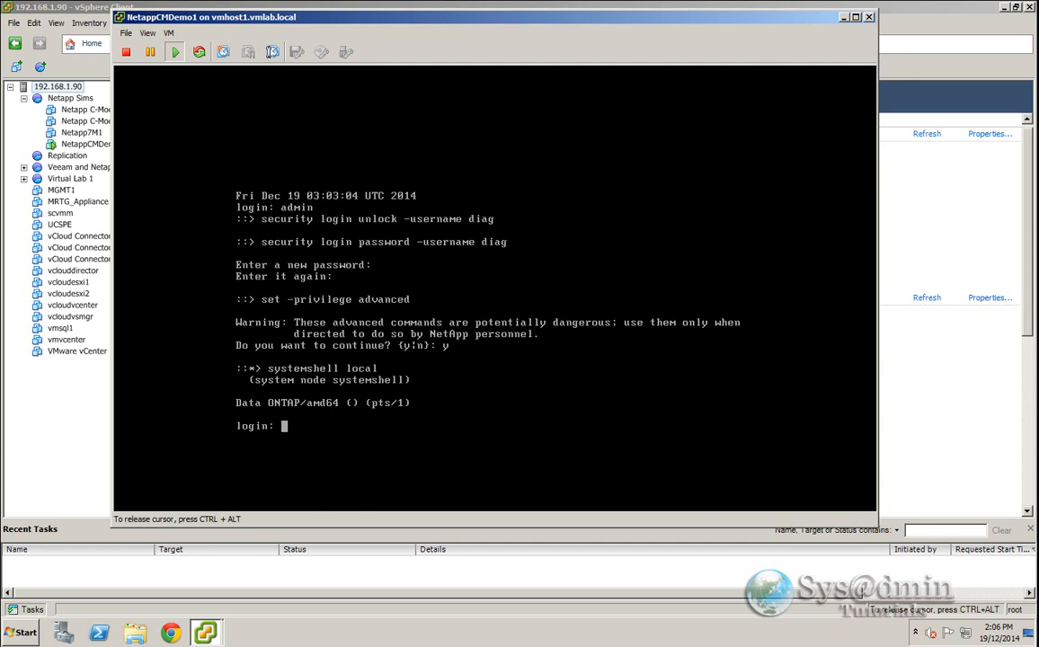
{"action": "type", "text": "diag"}
{"action": "key", "text": "Return"}
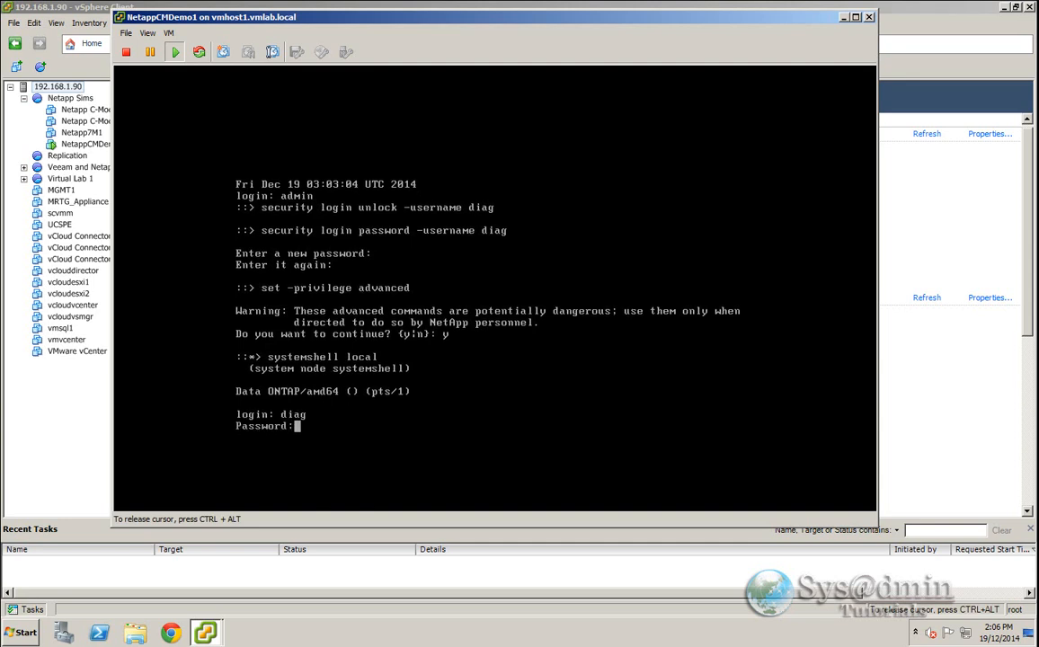
{"action": "key", "text": "Return"}
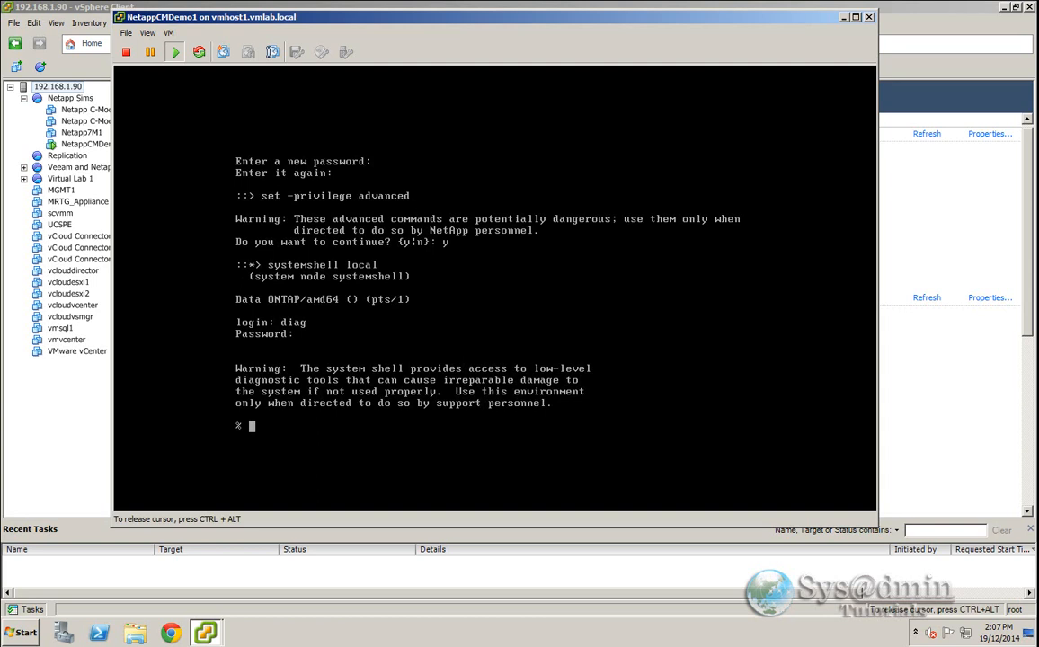
- Append /usr/sbin to the PATH with setenv PATH "${PATH}:/usr/sbin" and echo $PATH to check it
{"action": "type", "text": "setenv PATH \"${PATH}"}
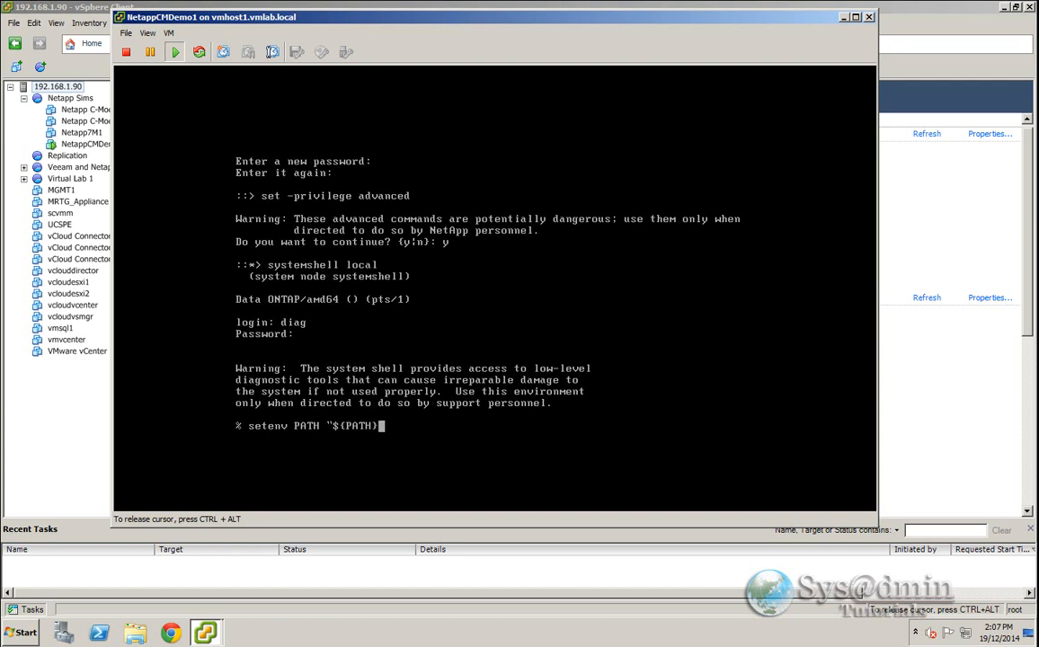
{"action": "type", "text": ":/usr/sbin\""}
{"action": "key", "text": "Return"}
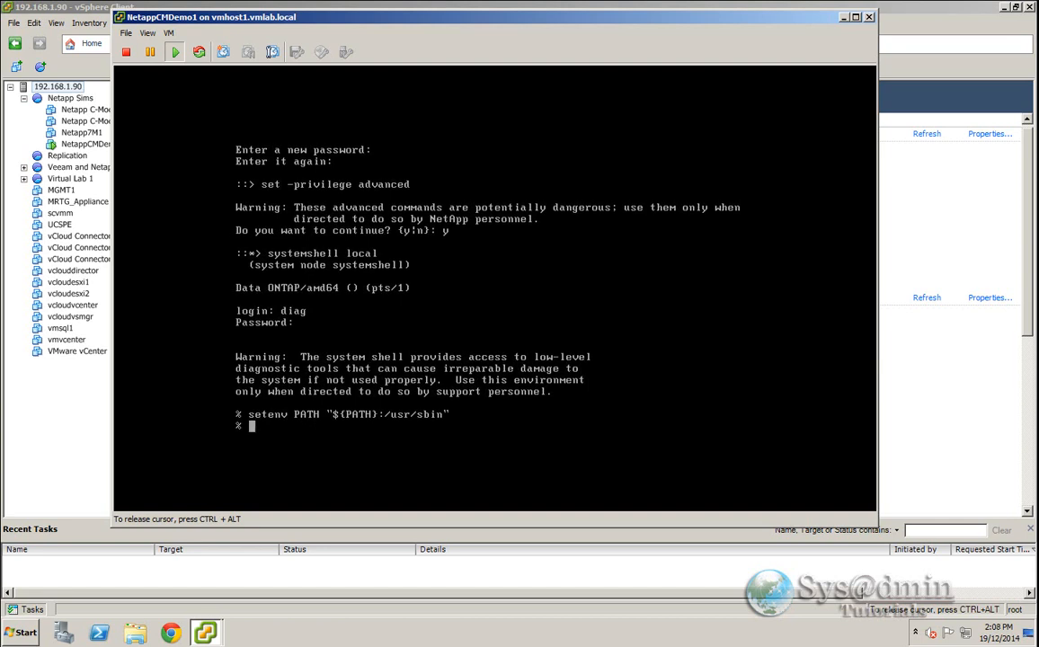
{"action": "type", "text": "echo $PATH"}
{"action": "key", "text": "Return"}
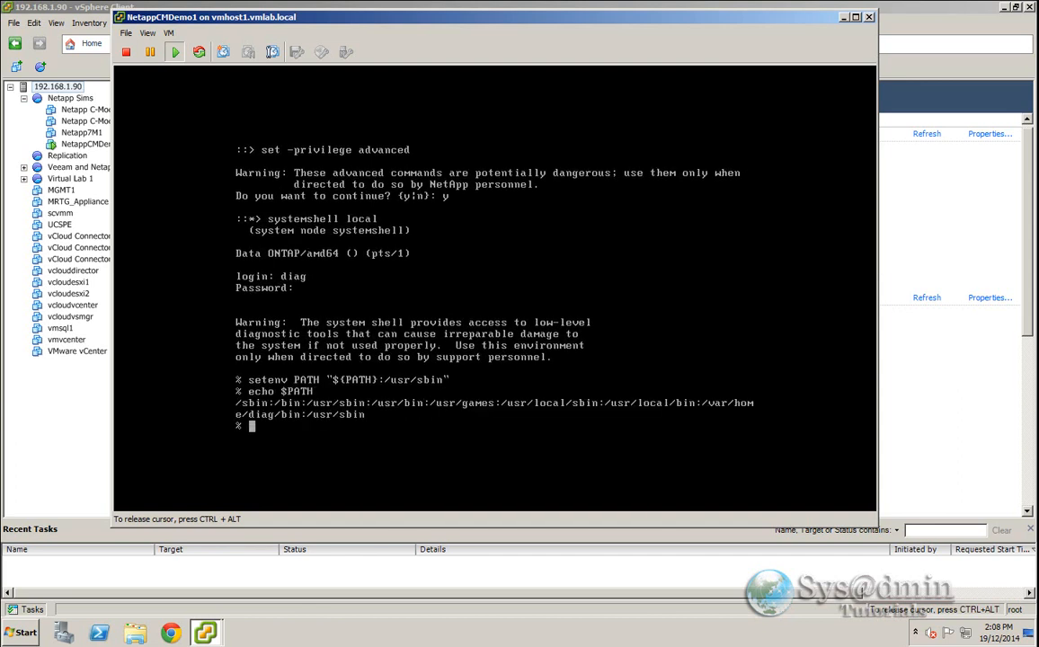
{"action": "left_click", "coordinate": [357, 414]}
- Change to the /sim/dev/,disks directory and list its simulated disk files
{"action": "type", "text": "cd /sim/dev/,disks"}
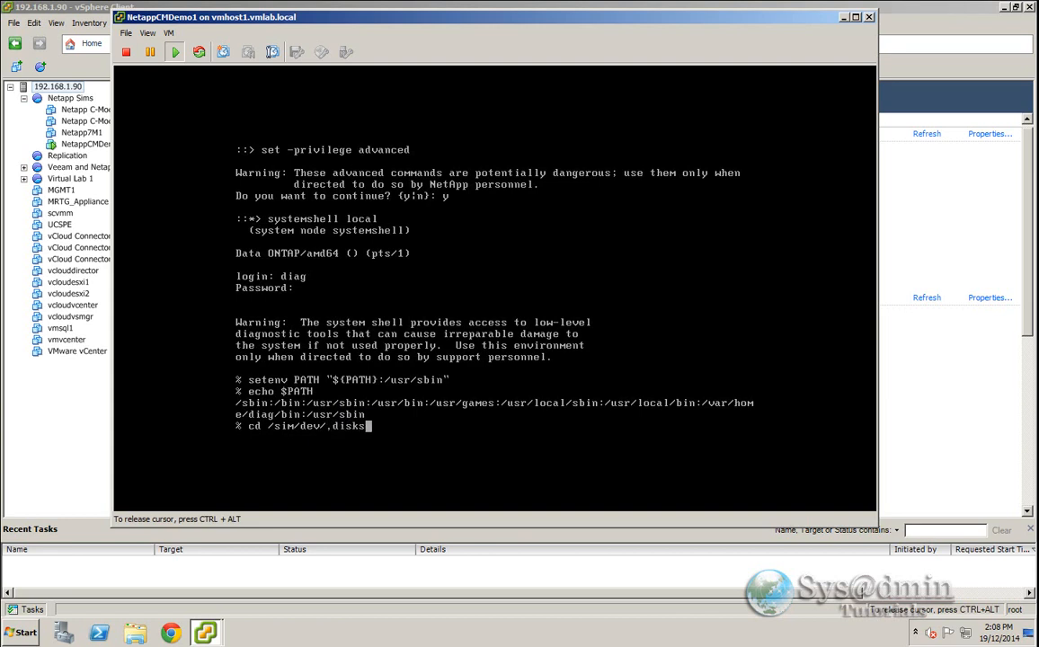
{"action": "key", "text": "Return"}
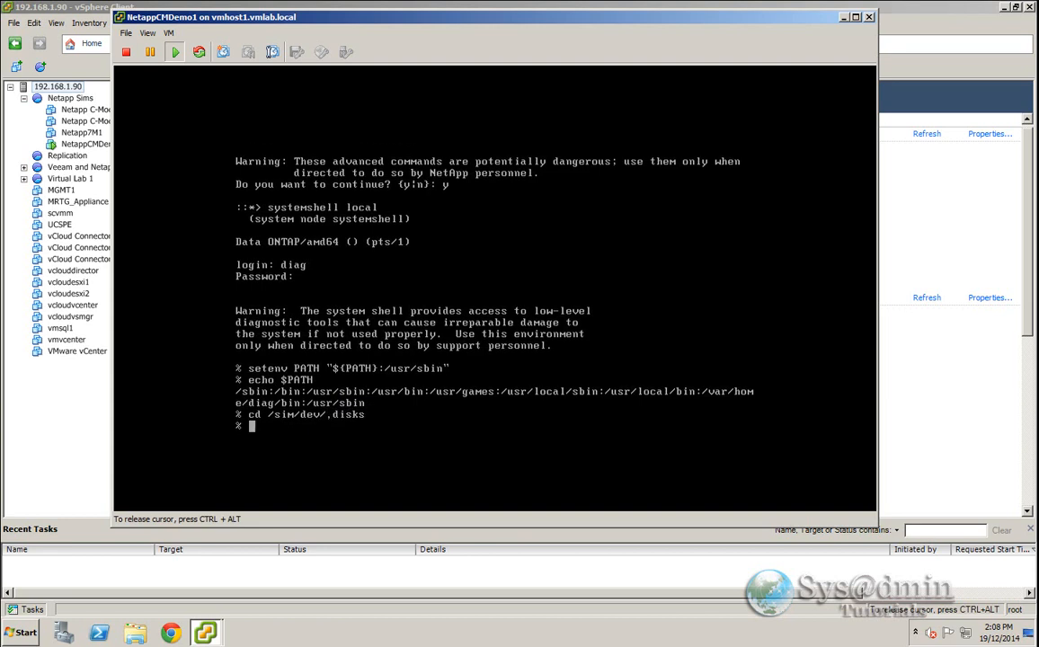
{"action": "type", "text": "ls"}
{"action": "key", "text": "Return"}
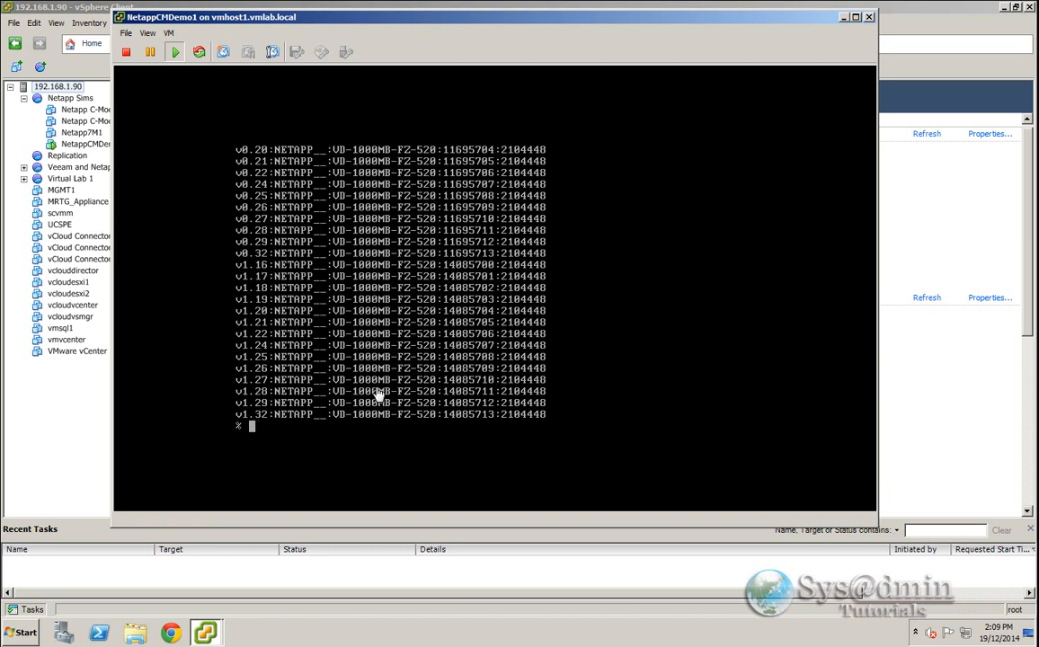
{"action": "left_click", "coordinate": [302, 397]}
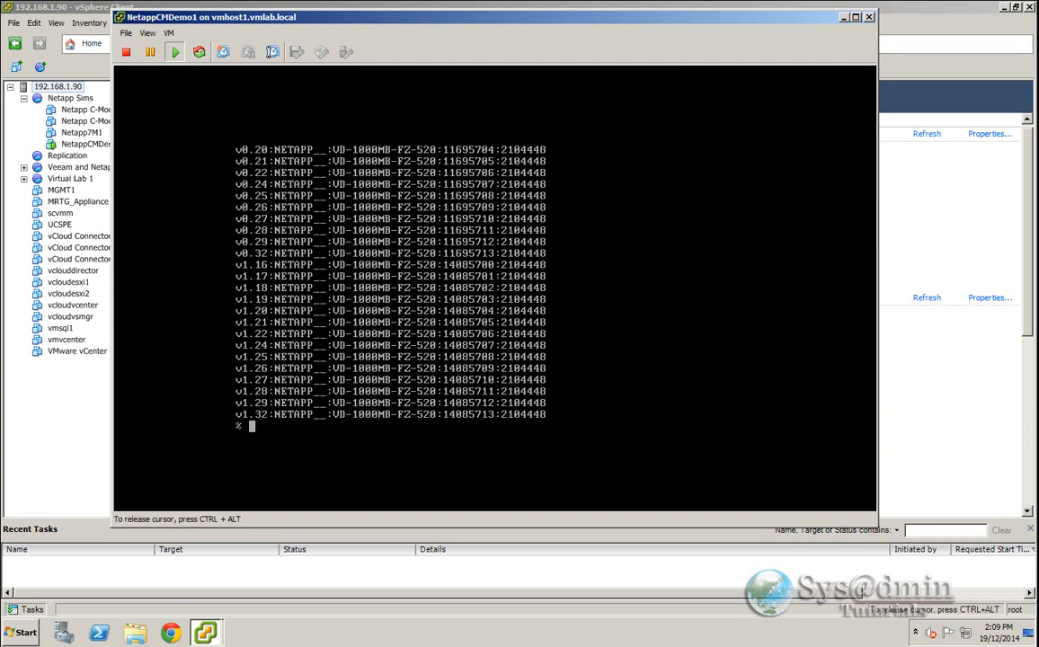
- Delete all v0* and v1* disk files with sudo rm
{"action": "type", "text": "sudo rm v0*"}
{"action": "key", "text": "Return"}
{"action": "type", "text": "sudo rm v1*"}
{"action": "key", "text": "Return"}
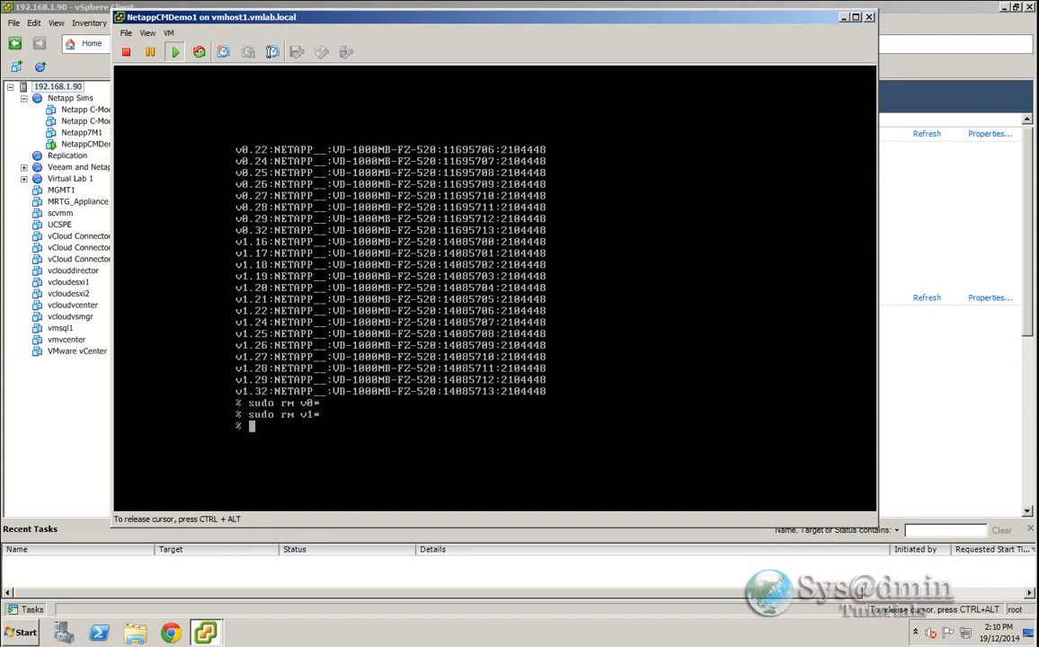
- Delete the ,reservations file with sudo rm and change back to /sim/dev
{"action": "type", "text": "sudo rm .reservations"}
{"action": "key", "text": "Return"}
{"action": "type", "text": "cd /si"}
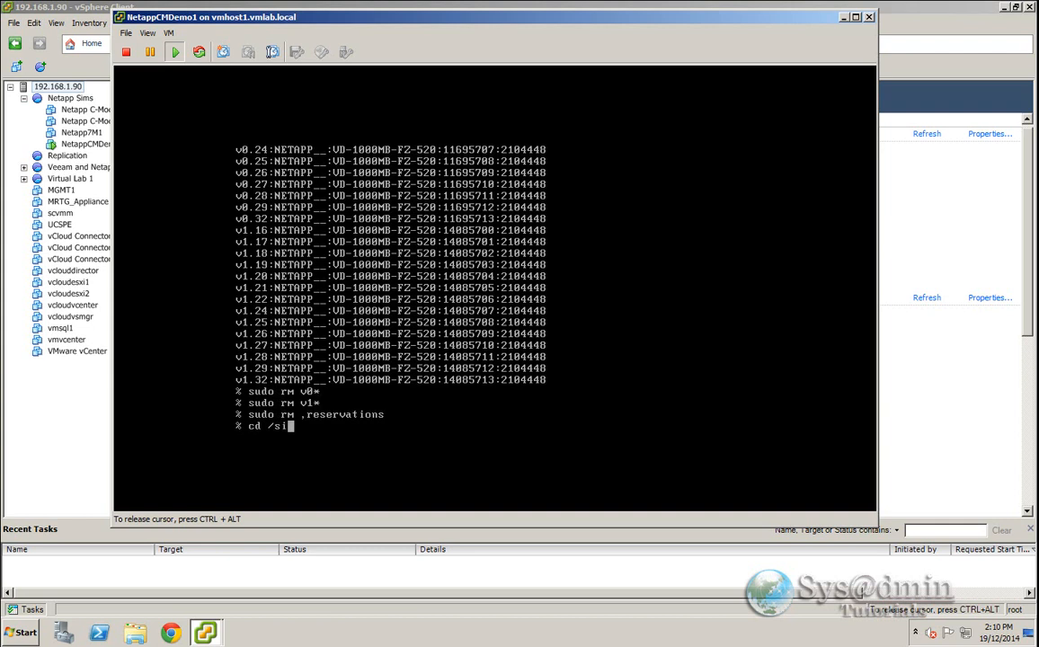
{"action": "type", "text": "m/dev"}
{"action": "key", "text": "Return"}
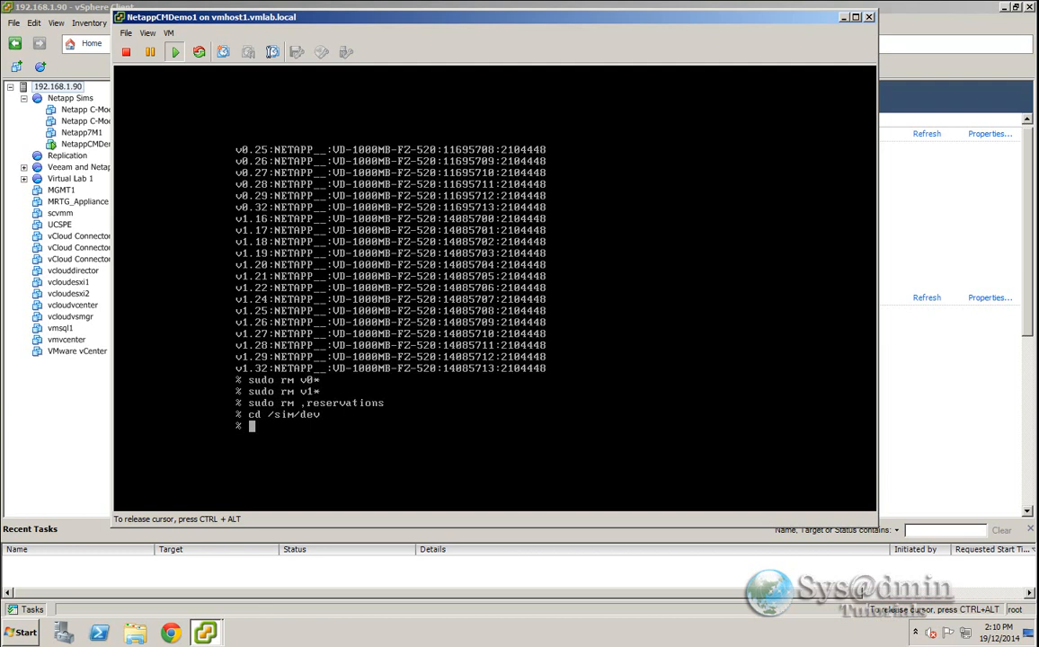
- Display the vsim_makedisks help to review the available disk types
{"action": "type", "text": "vsim_makedisks -h"}
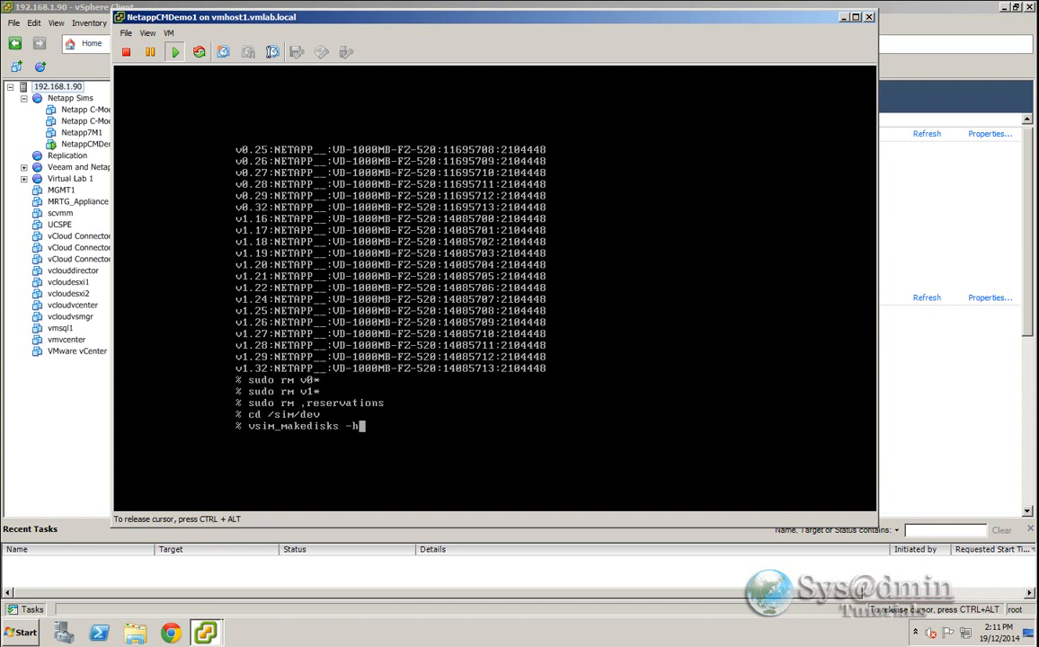
{"action": "key", "text": "Return"}
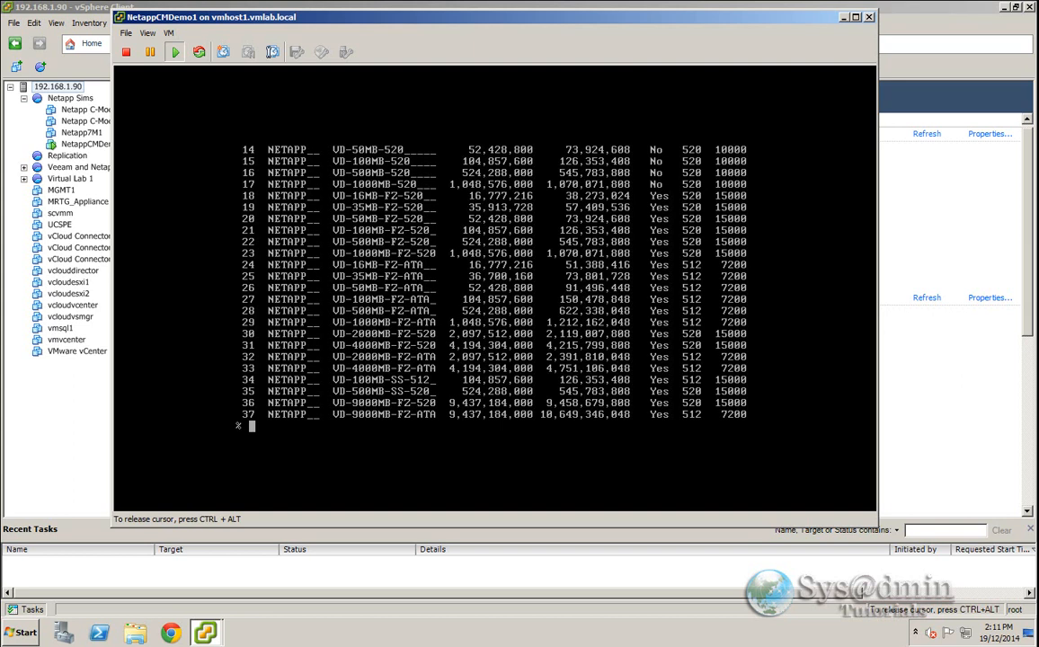
{"action": "key", "text": "ctrl+alt"}
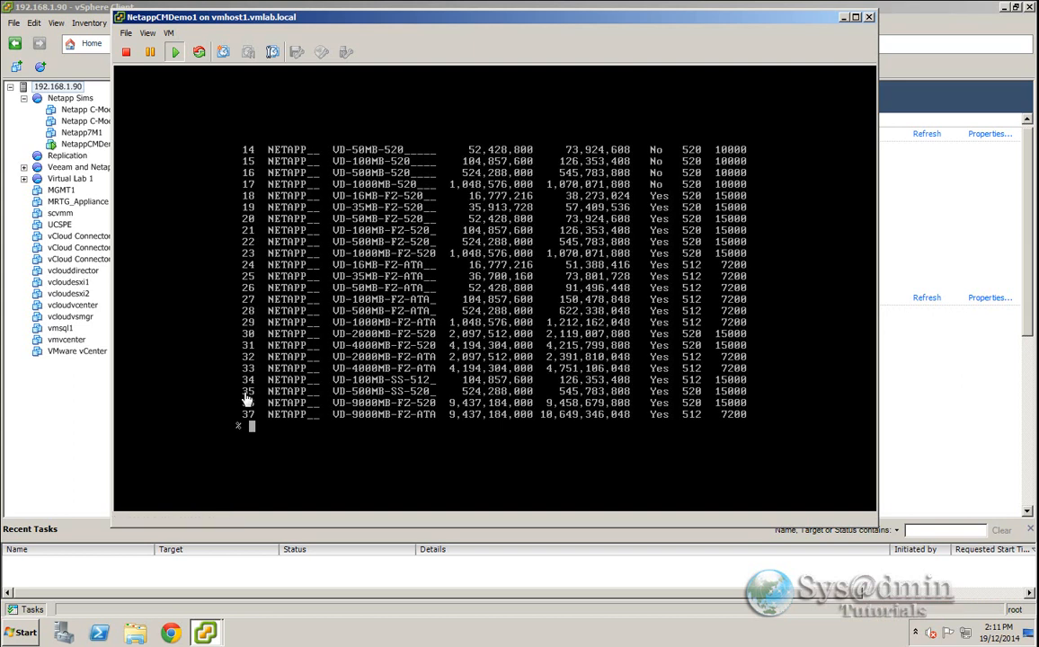
{"action": "left_click", "coordinate": [417, 399]}
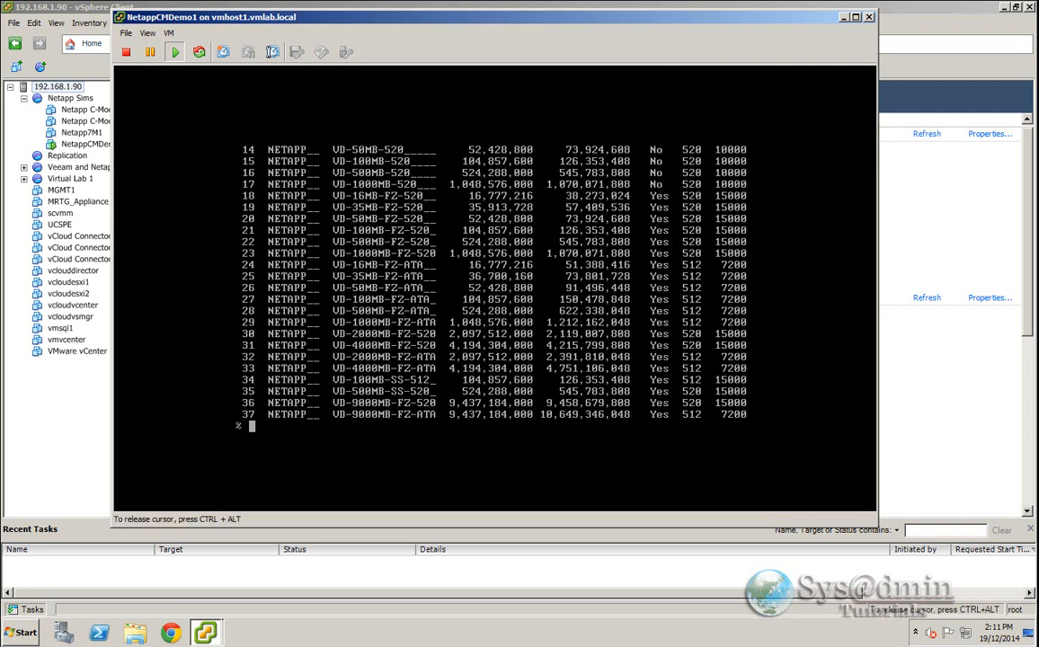
- Create 16 simulated disks of type 35 on adapter 0 with sudo vsim_makedisks
{"action": "type", "text": "sudo"}
{"action": "type", "text": "vsim_makedisks -n"}
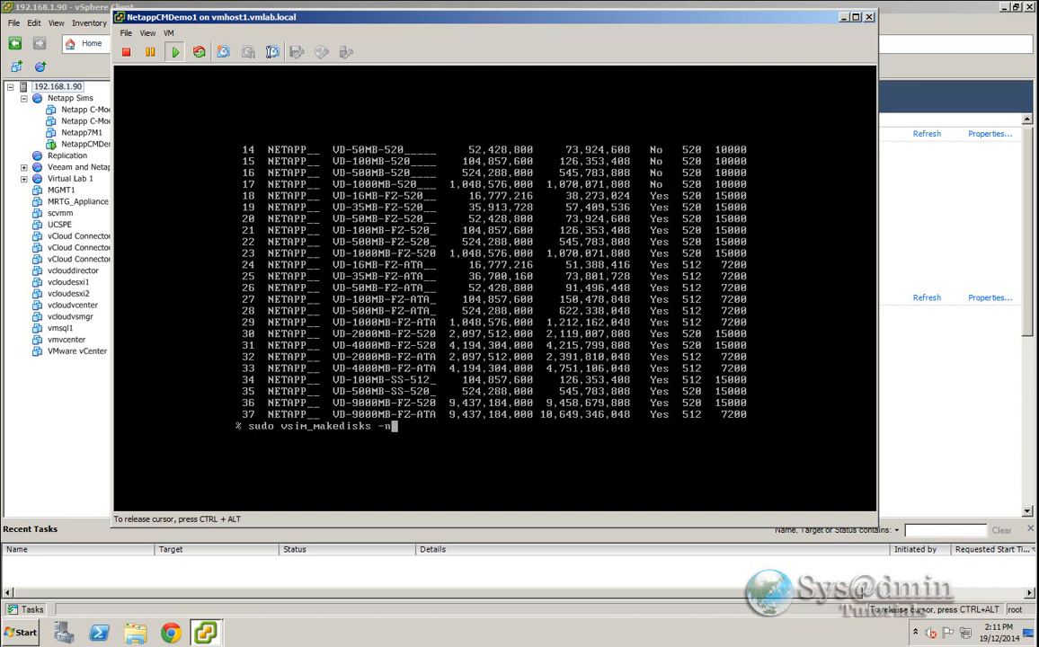
{"action": "type", "text": " 16 -t 35 -a 0"}
{"action": "key", "text": "ctrl+alt"}
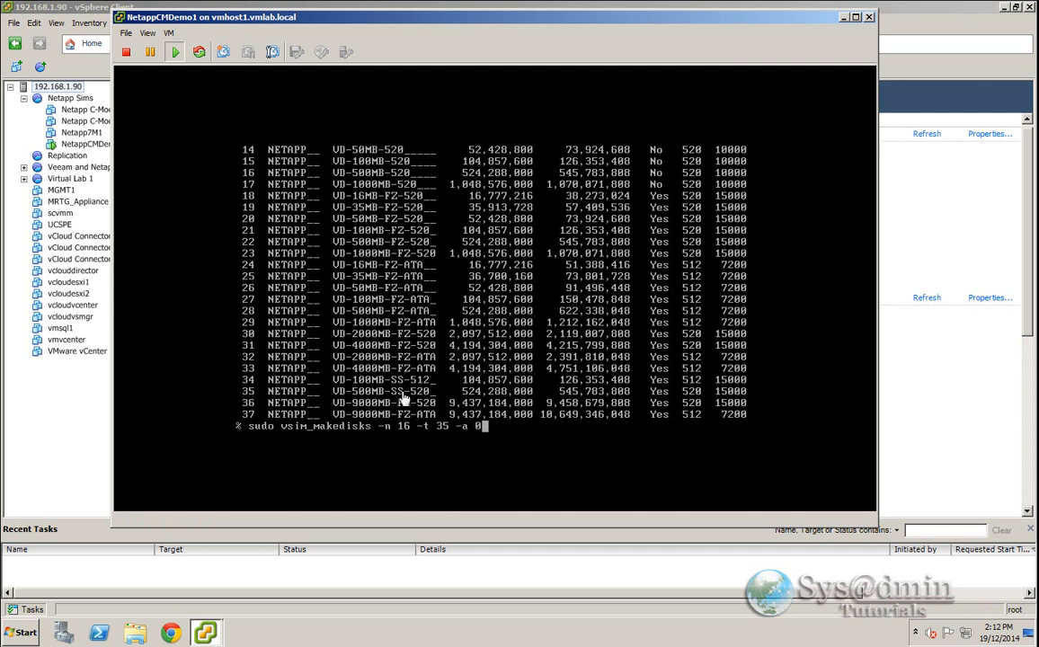
{"action": "left_click", "coordinate": [490, 430]}
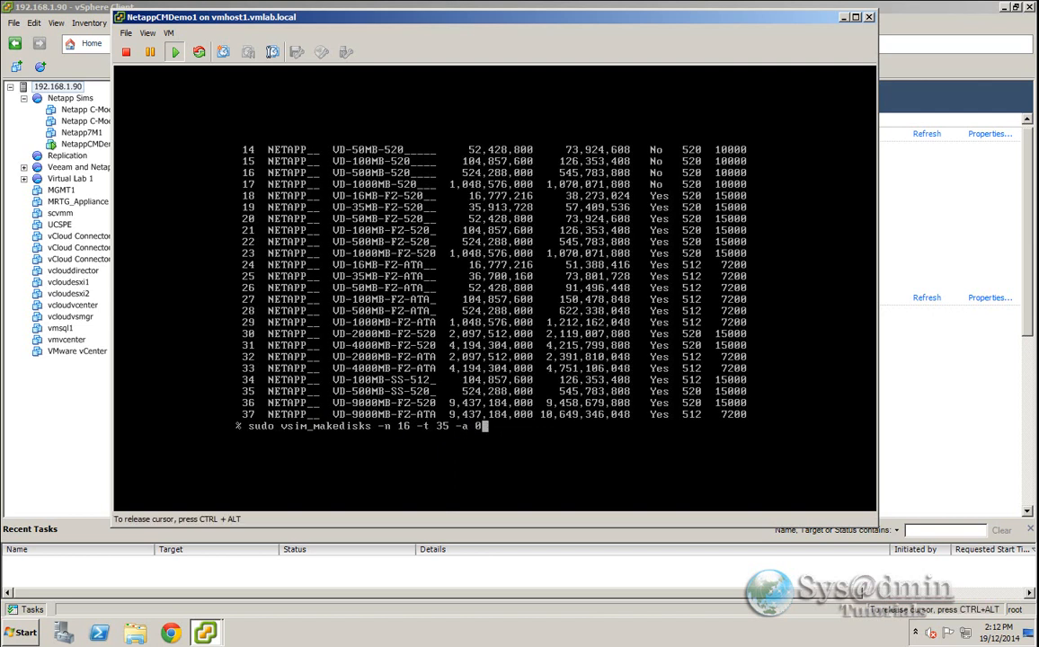
{"action": "key", "text": "Return"}
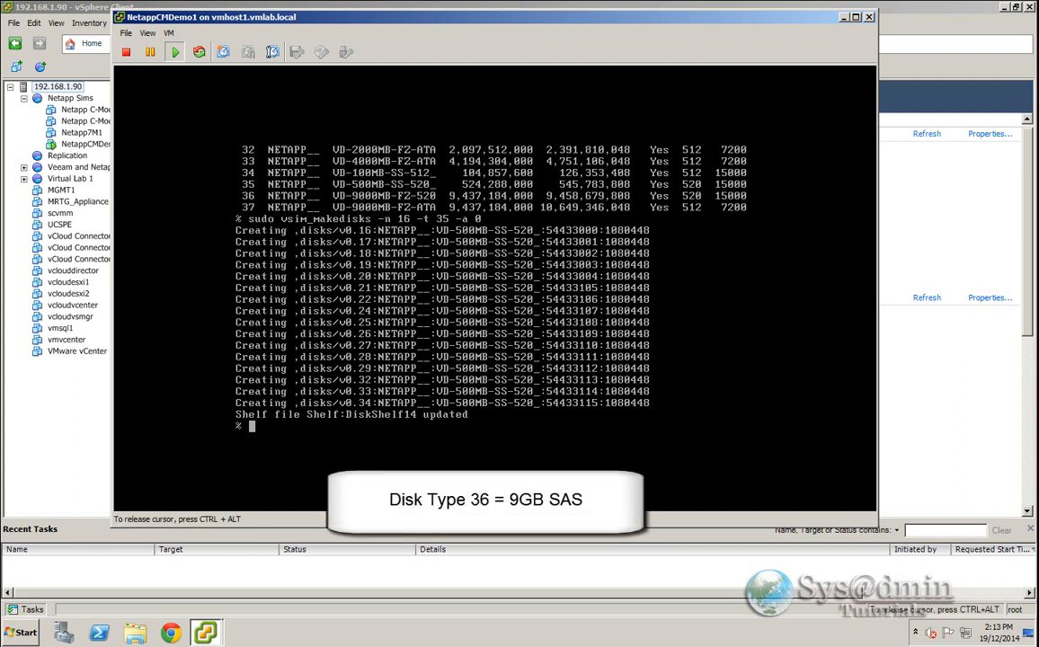
- Create 16 simulated disks of type 36 on adapter 1 with sudo vsim_makedisks
{"action": "type", "text": "sudo"}
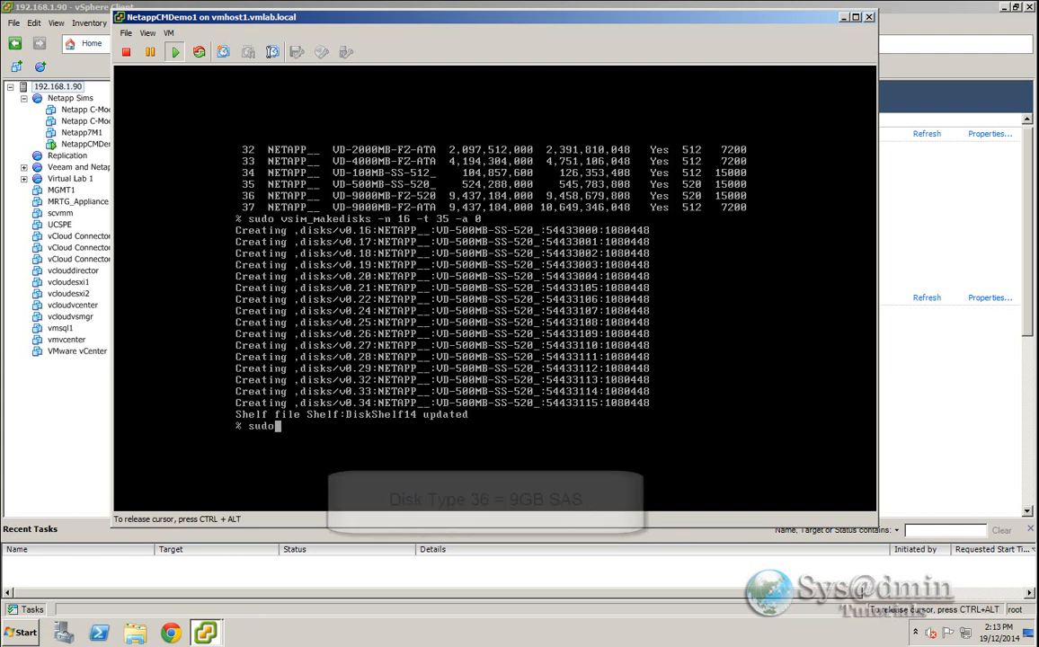
{"action": "type", "text": " vsim"}
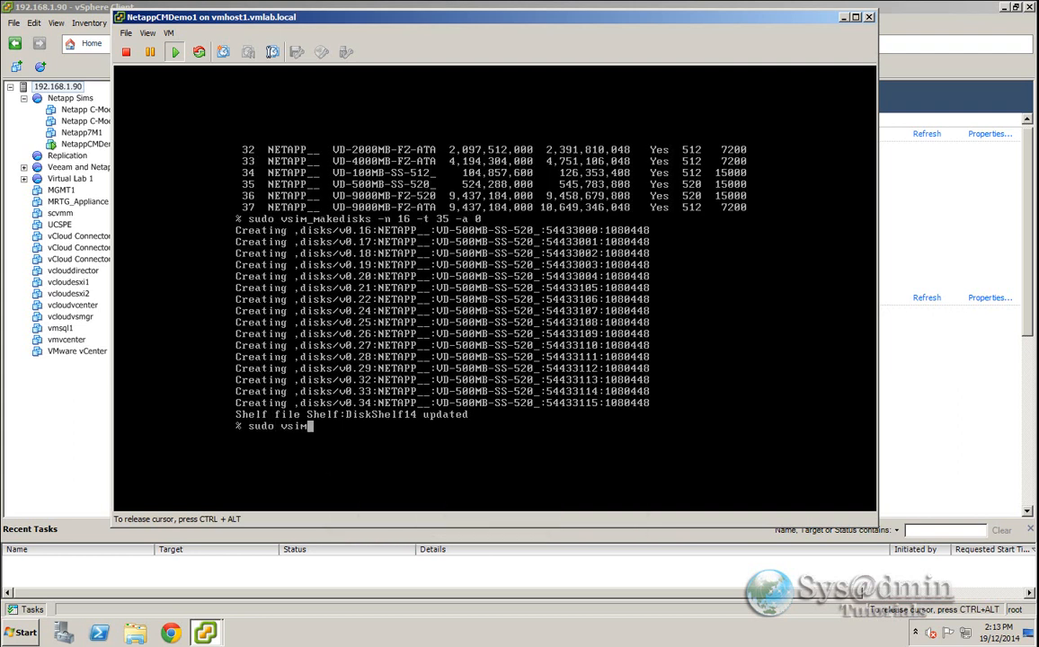
{"action": "type", "text": "_makedisks -n 16"}
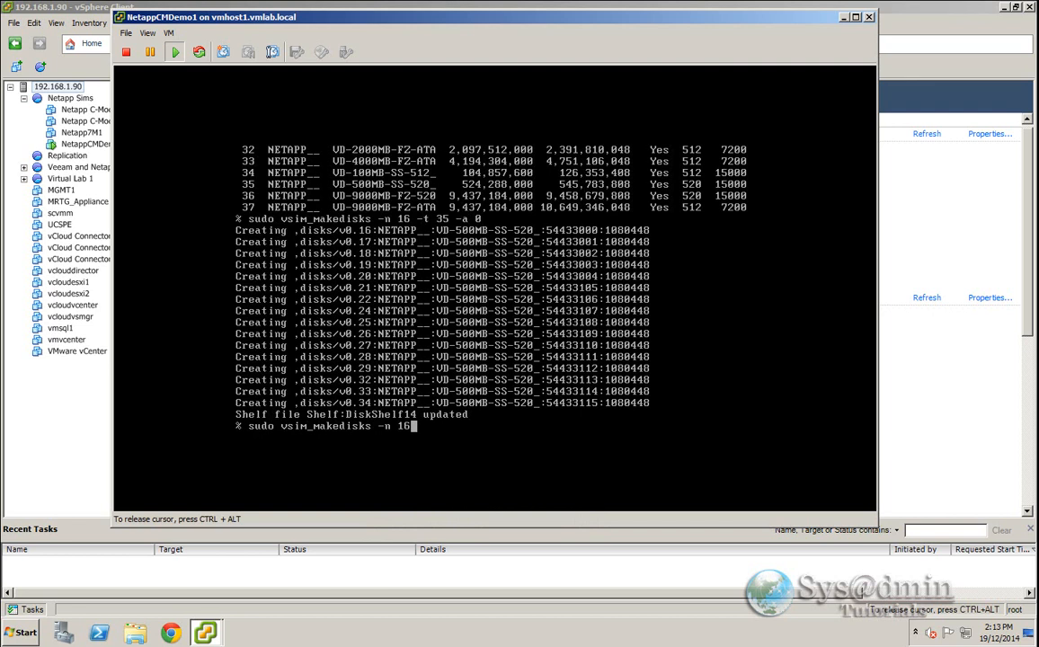
{"action": "type", "text": " -t 36 -a 1"}
{"action": "key", "text": "Return"}
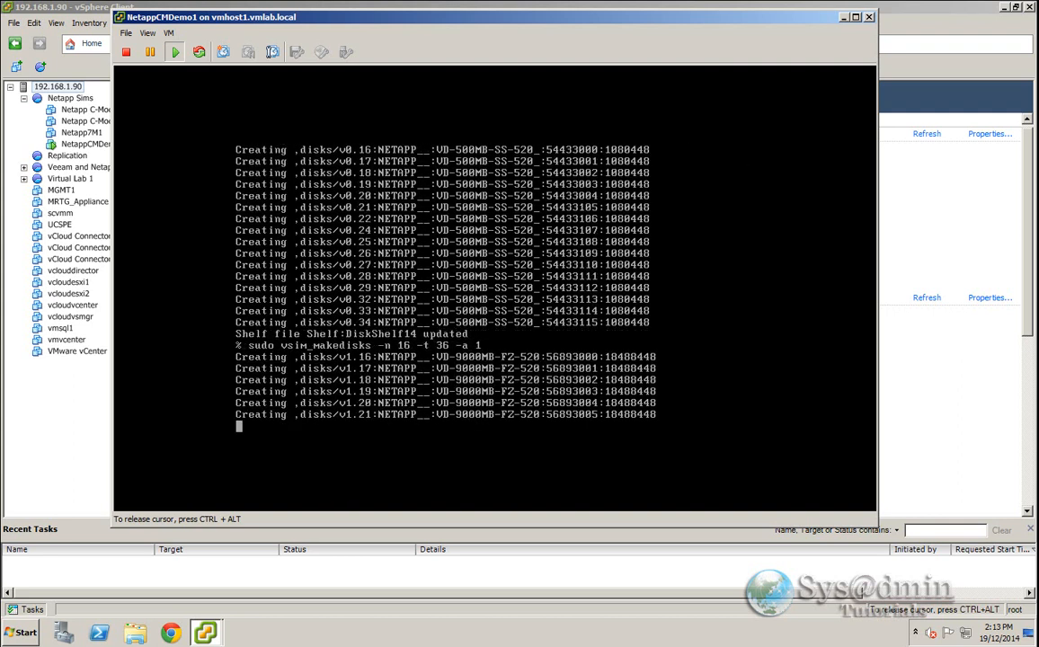
- Rerun the previous vsim_makedisks command with adapter 2 instead of adapter 1
{"action": "key", "text": "Up"}
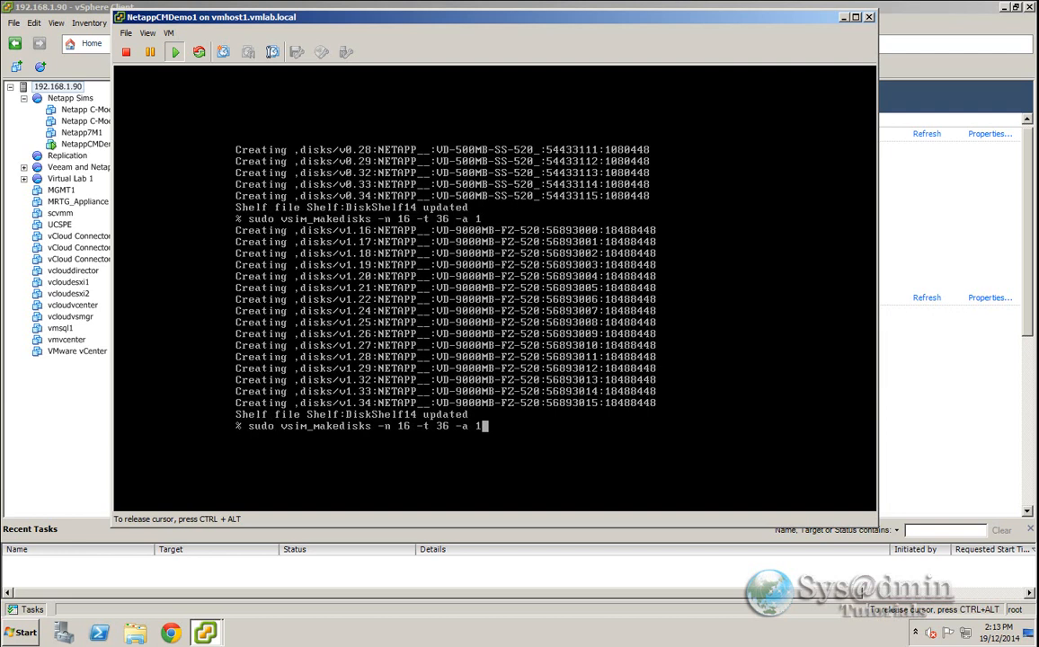
{"action": "key", "text": "BackSpace"}
{"action": "type", "text": "2"}
{"action": "key", "text": "Return"}
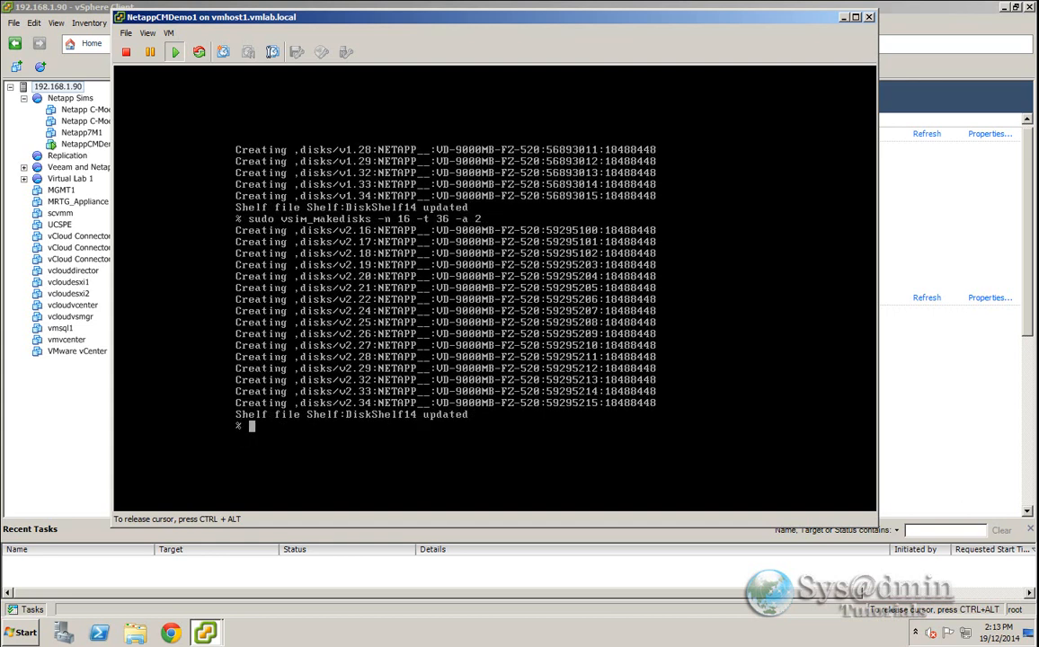
- List the contents of the ,disks directory
{"action": "type", "text": "ls ,disks/"}
{"action": "key", "text": "Return"}
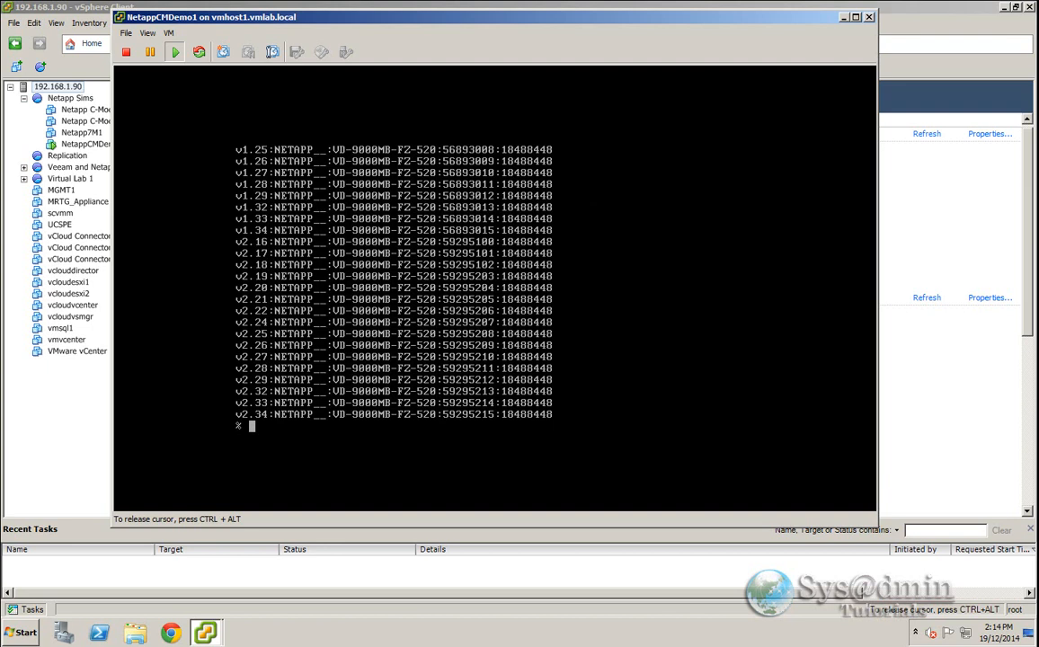
- Exit the system shell and halt the node with system node halt, confirming with y
{"action": "type", "text": "exit"}
{"action": "key", "text": "Return"}
{"action": "type", "text": "system node halt"}
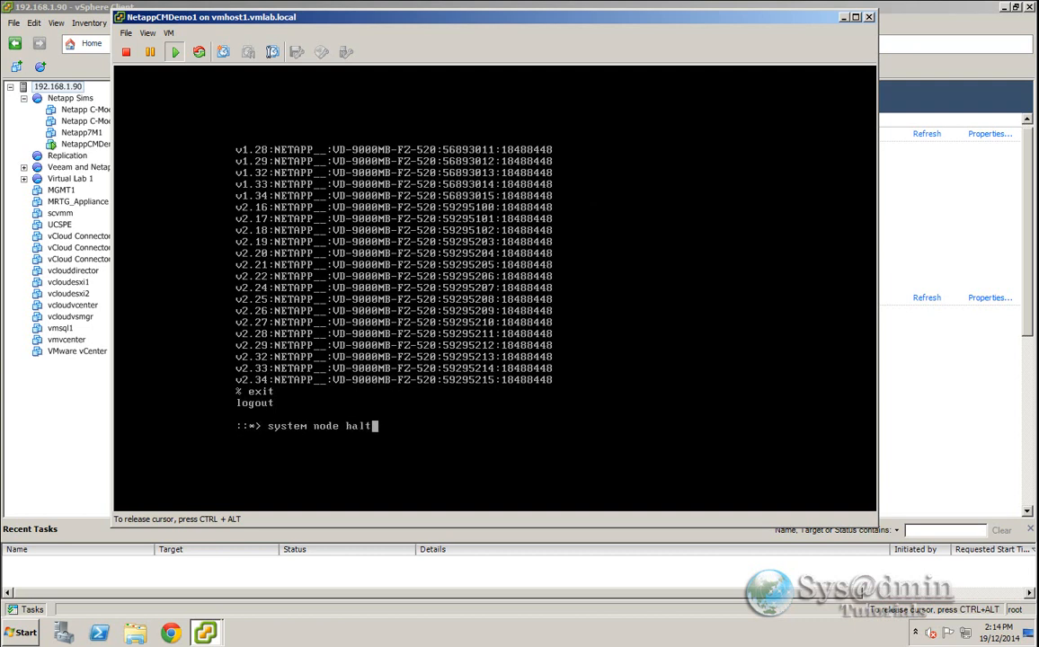
{"action": "key", "text": "Return"}
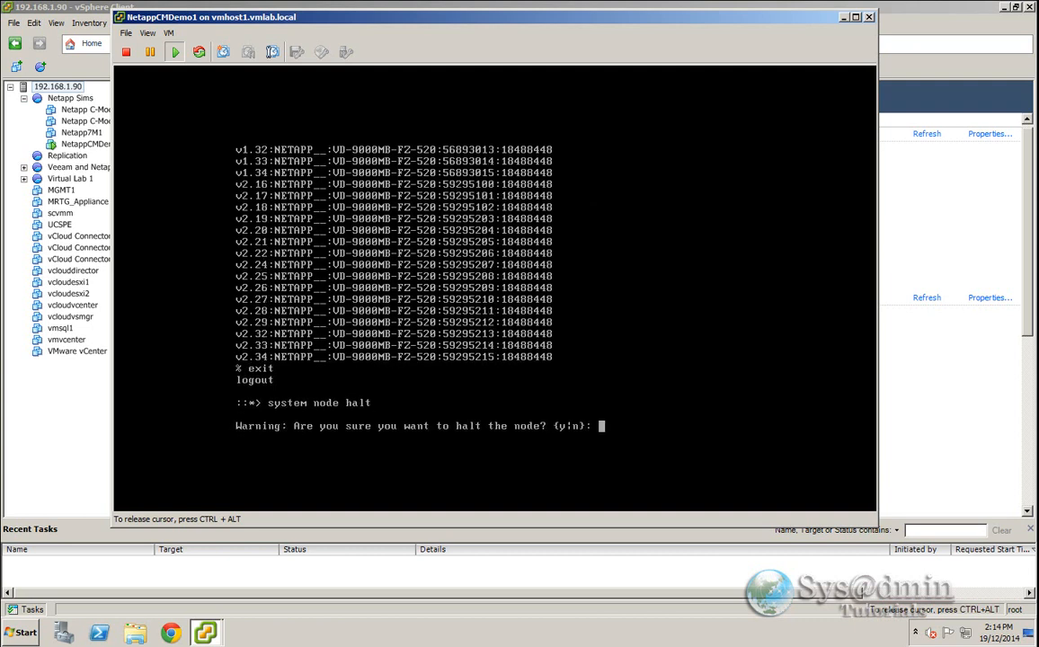
{"action": "type", "text": "y"}
{"action": "key", "text": "Return"}
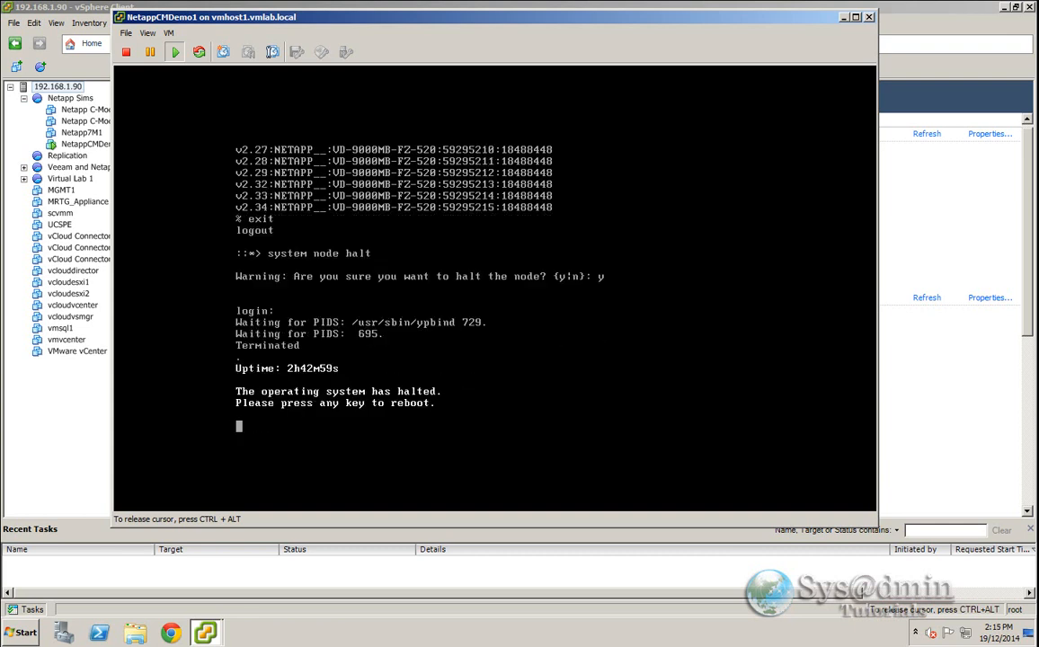
- Power off the NetappCMDemo1 virtual machine and confirm the power-off
{"action": "key", "text": "ctrl+alt"}
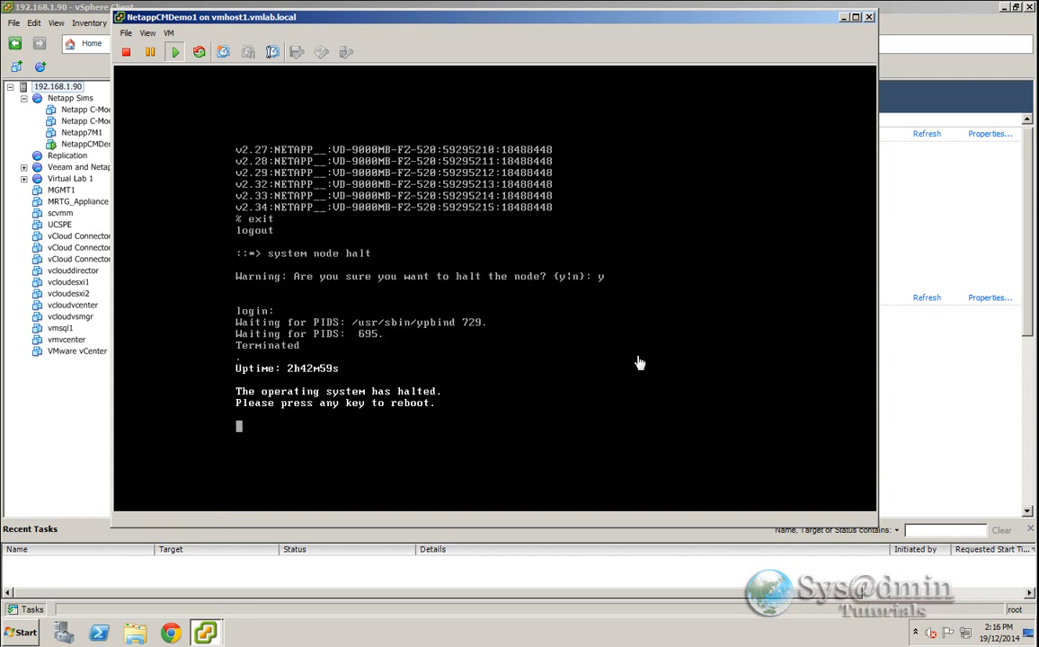
{"action": "left_click", "coordinate": [169, 33]}
{"action": "mouse_move", "coordinate": [200, 48]}
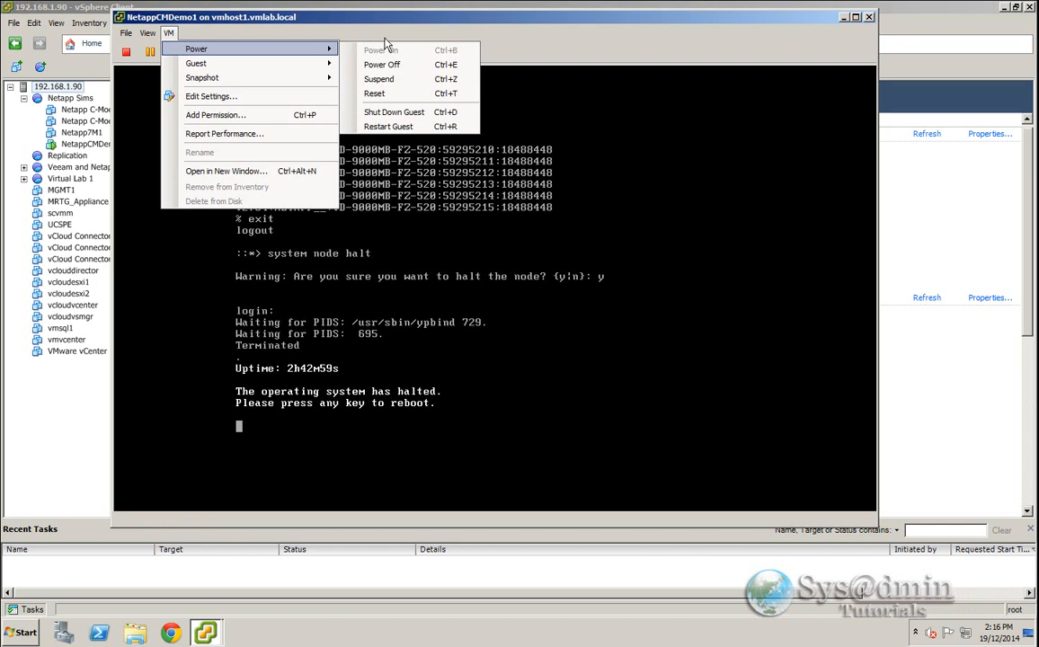
{"action": "left_click", "coordinate": [402, 65]}
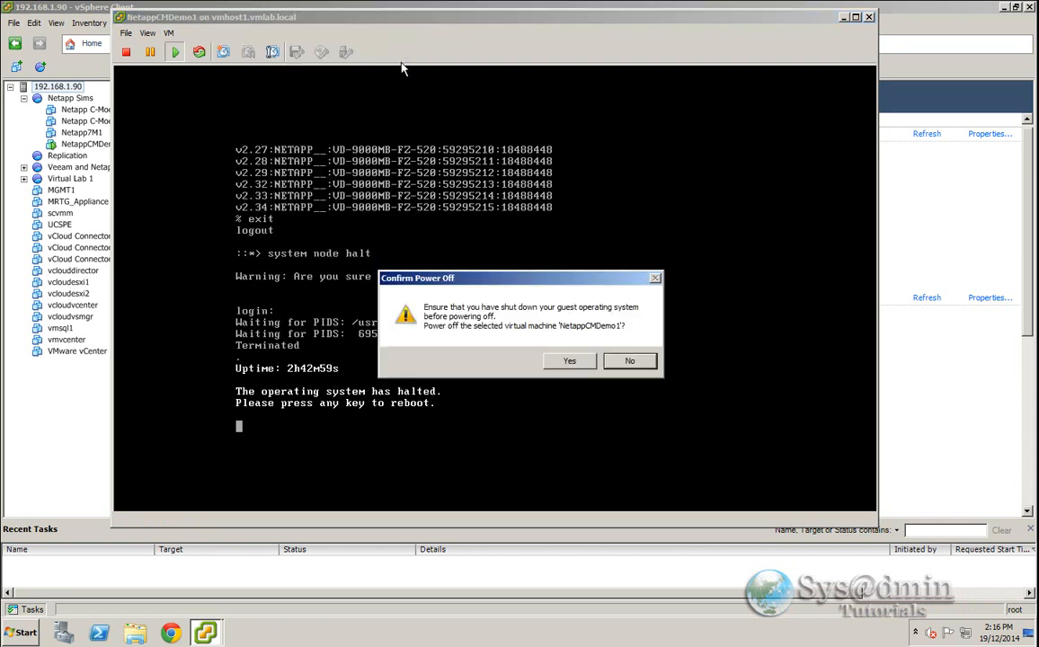
{"action": "left_click", "coordinate": [572, 360]}
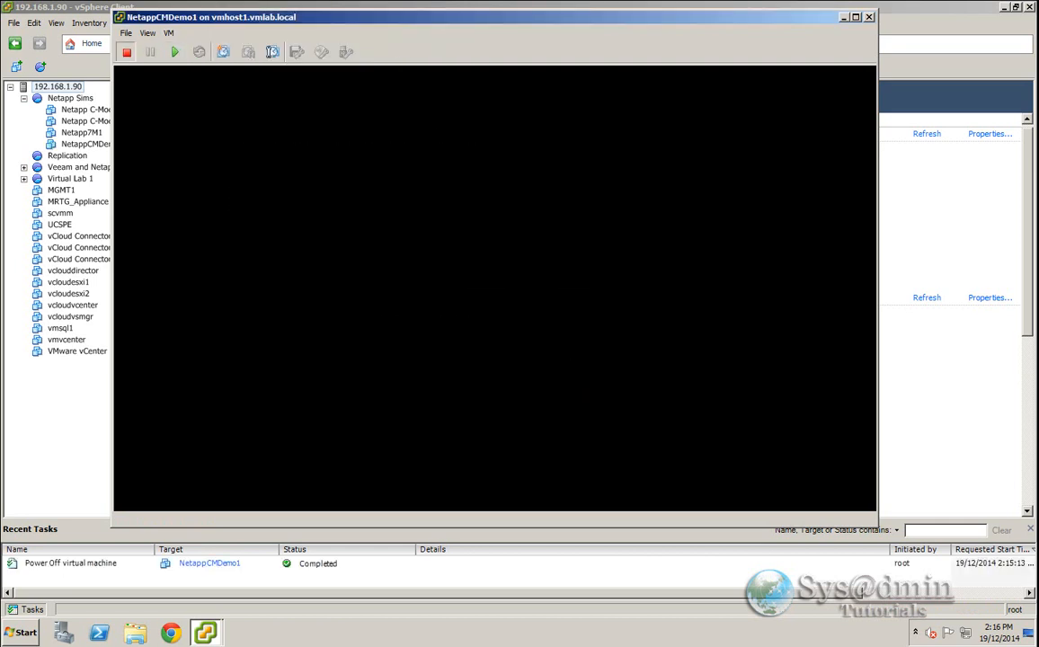
- Open the VM's settings to inspect Hard disk 4's disk file, then cancel the dialog
{"action": "left_click", "coordinate": [169, 34]}
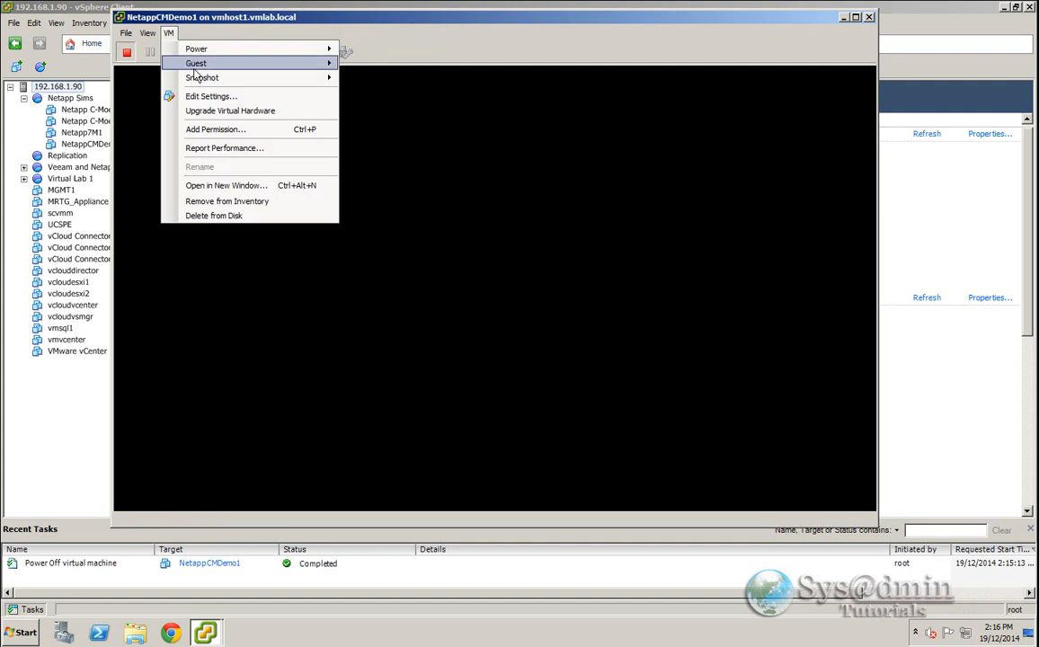
{"action": "left_click", "coordinate": [205, 96]}
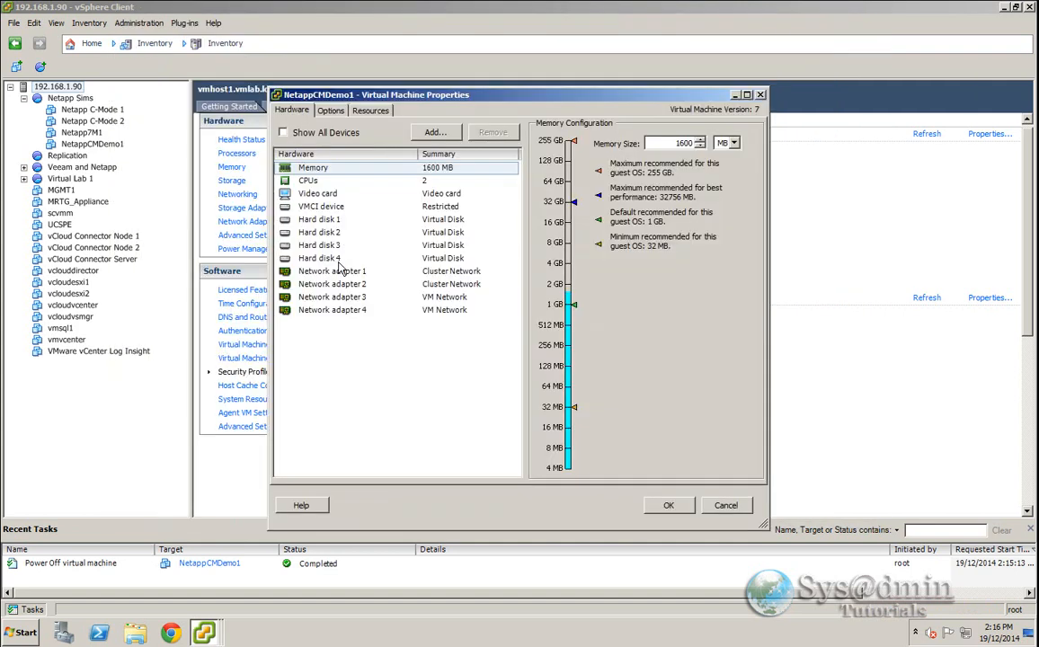
{"action": "left_click", "coordinate": [334, 259]}
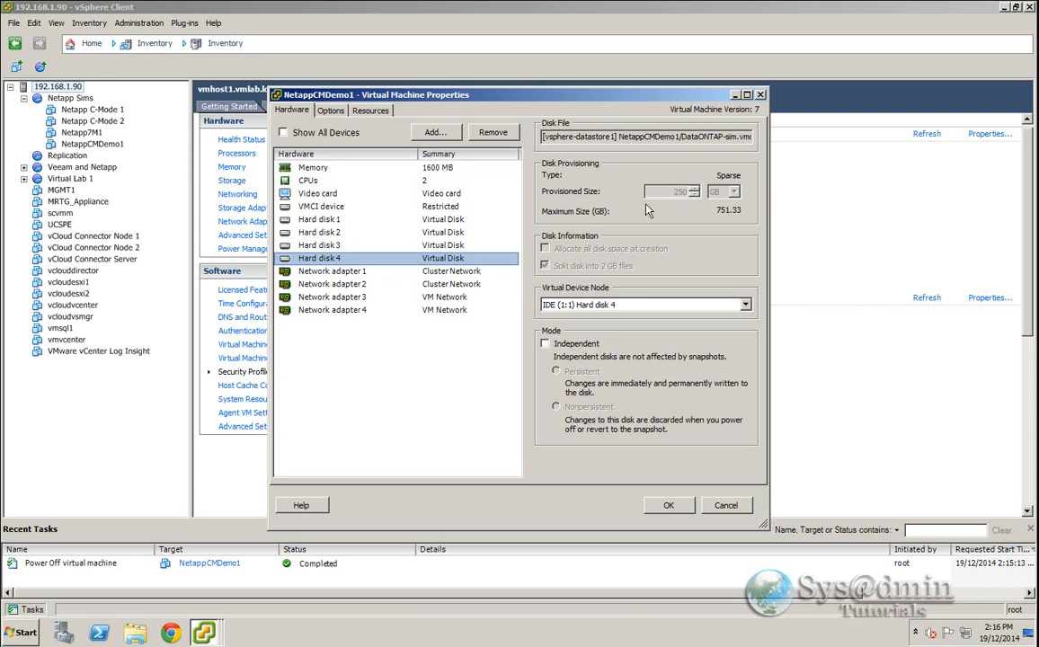
{"action": "left_click", "coordinate": [726, 506]}
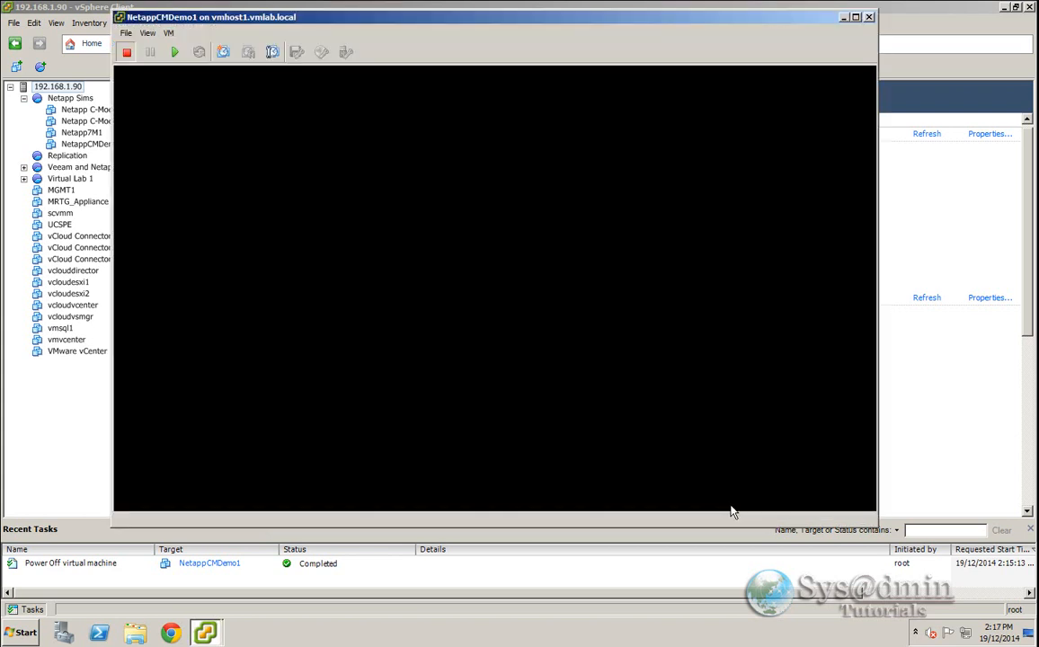
- Check the SSH service and its options in the host's security profile services
{"action": "left_click", "coordinate": [844, 18]}
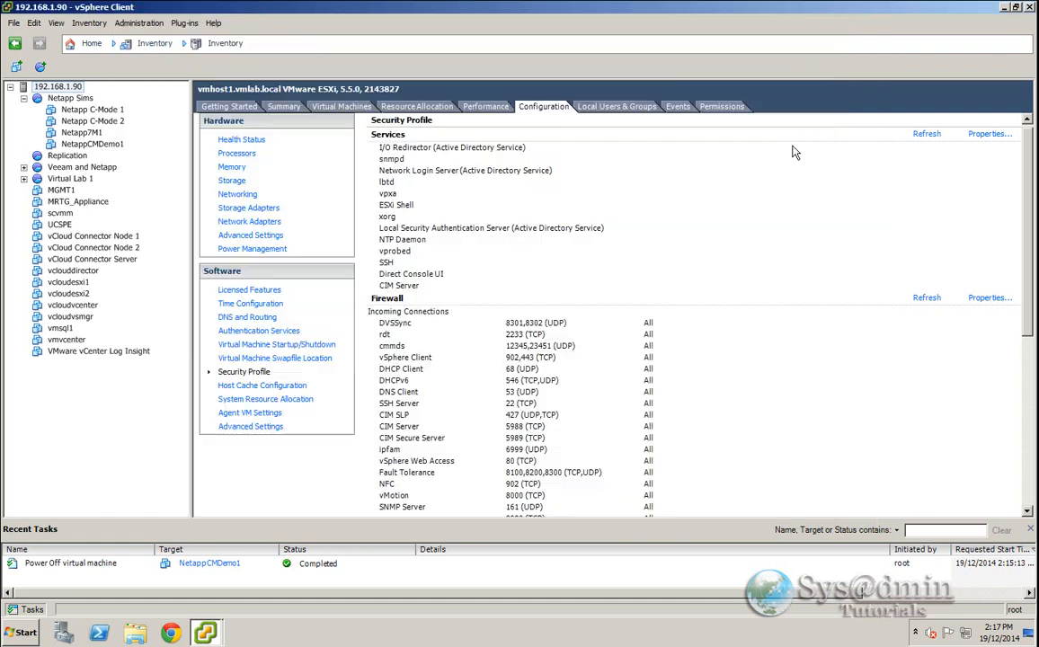
{"action": "left_click", "coordinate": [983, 136]}
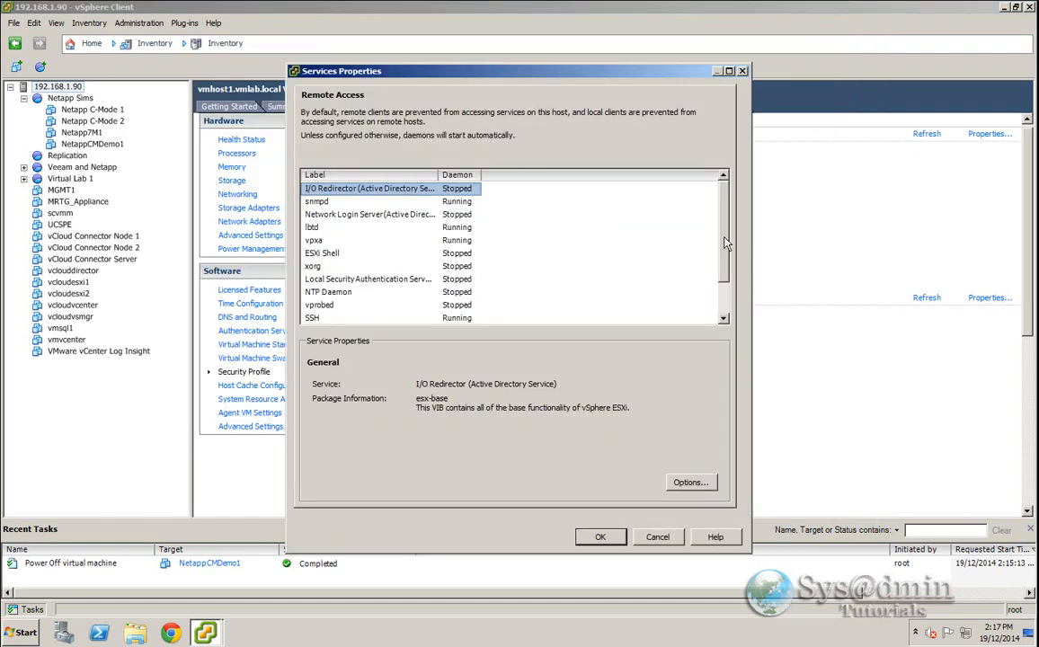
{"action": "scroll", "coordinate": [726, 284], "scroll_direction": "down", "scroll_amount": 1}
{"action": "left_click", "coordinate": [331, 279]}
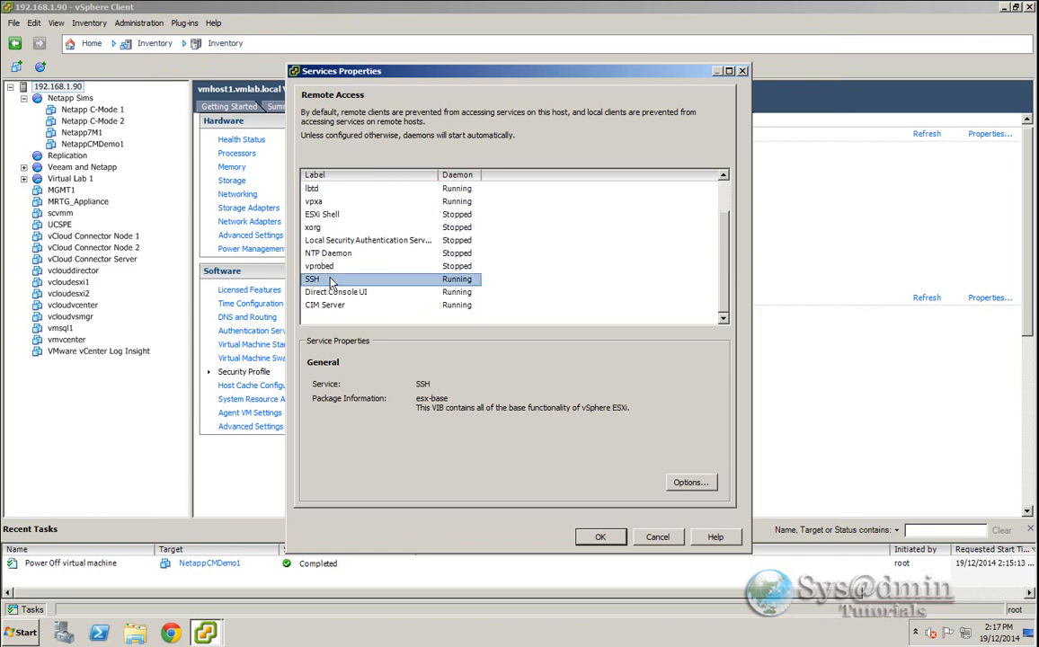
{"action": "left_click", "coordinate": [688, 483]}
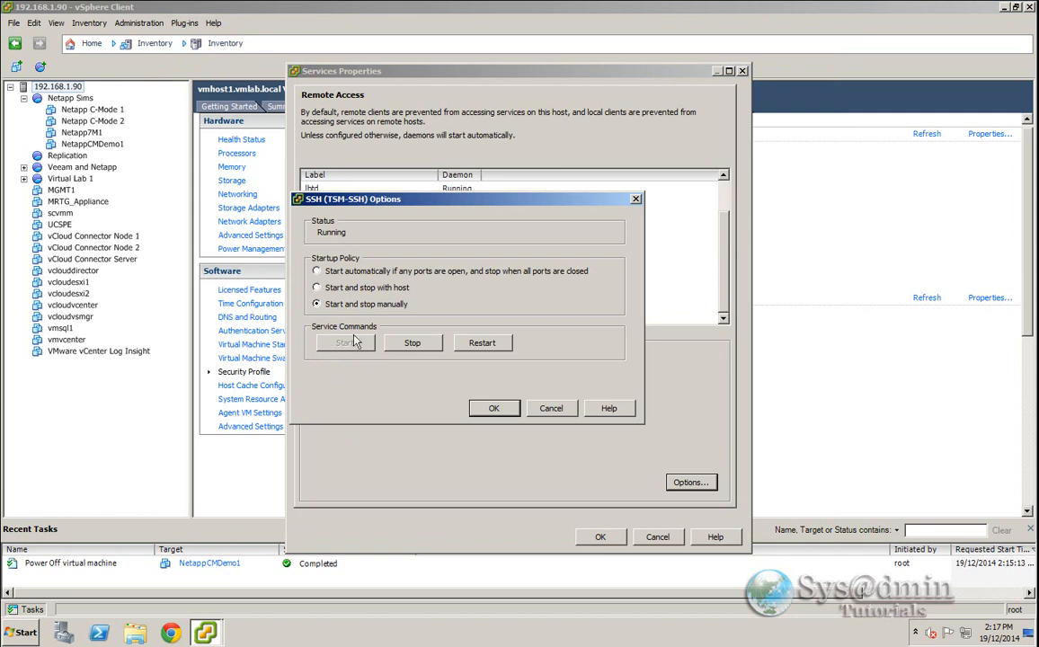
{"action": "left_click", "coordinate": [551, 409]}
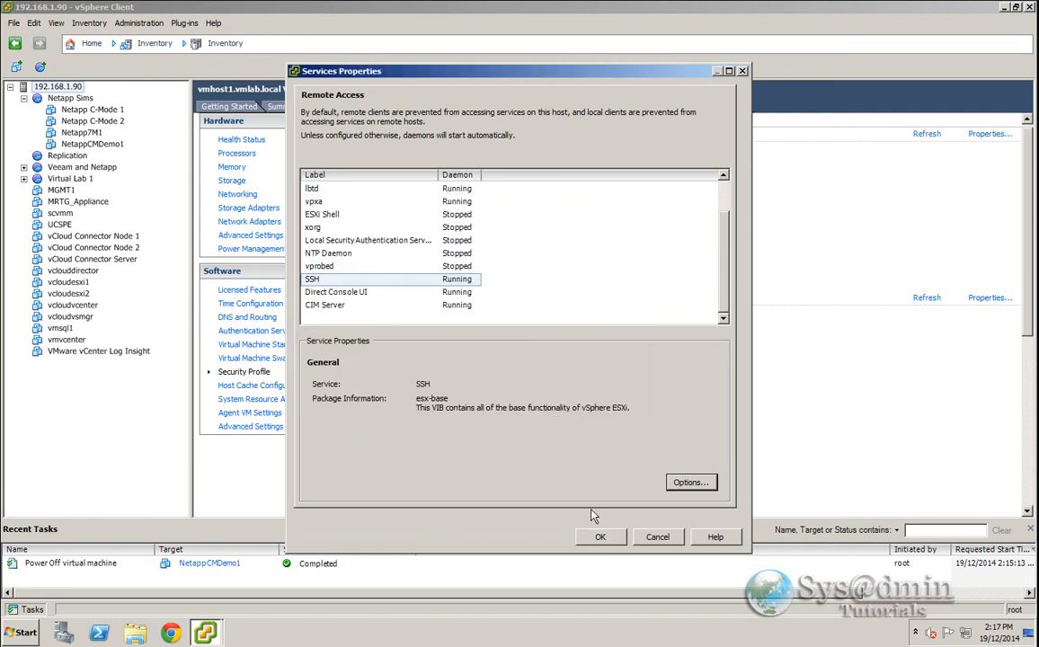
{"action": "left_click", "coordinate": [600, 536]}
- Open a PuTTY SSH session to the vmhost1 ESXi host and log in as root with the account password
{"action": "left_click", "coordinate": [20, 633]}
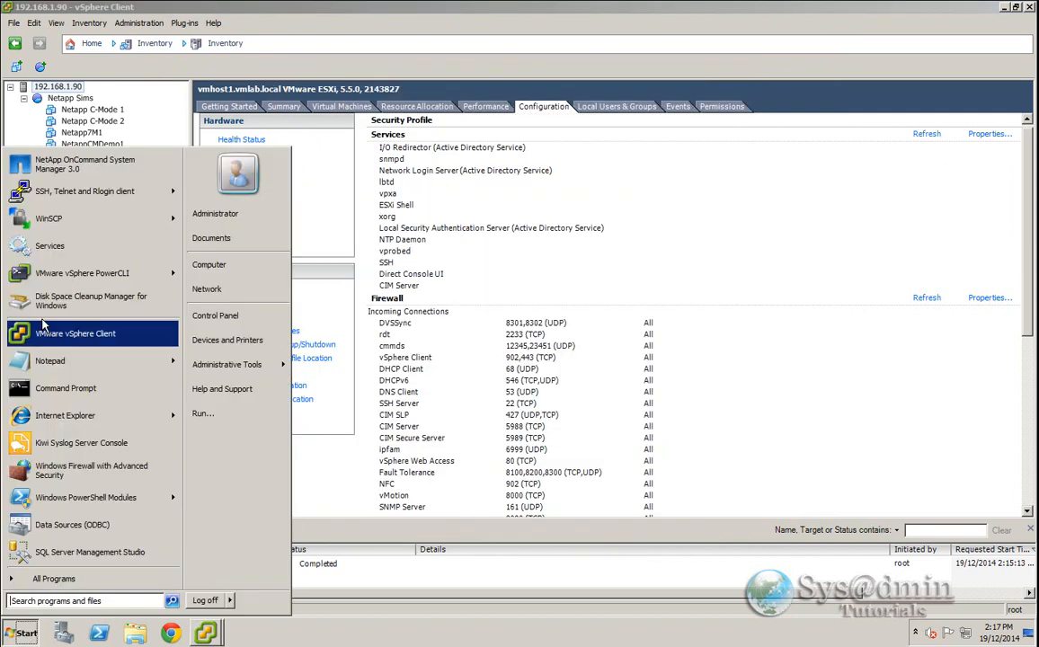
{"action": "left_click", "coordinate": [65, 199]}
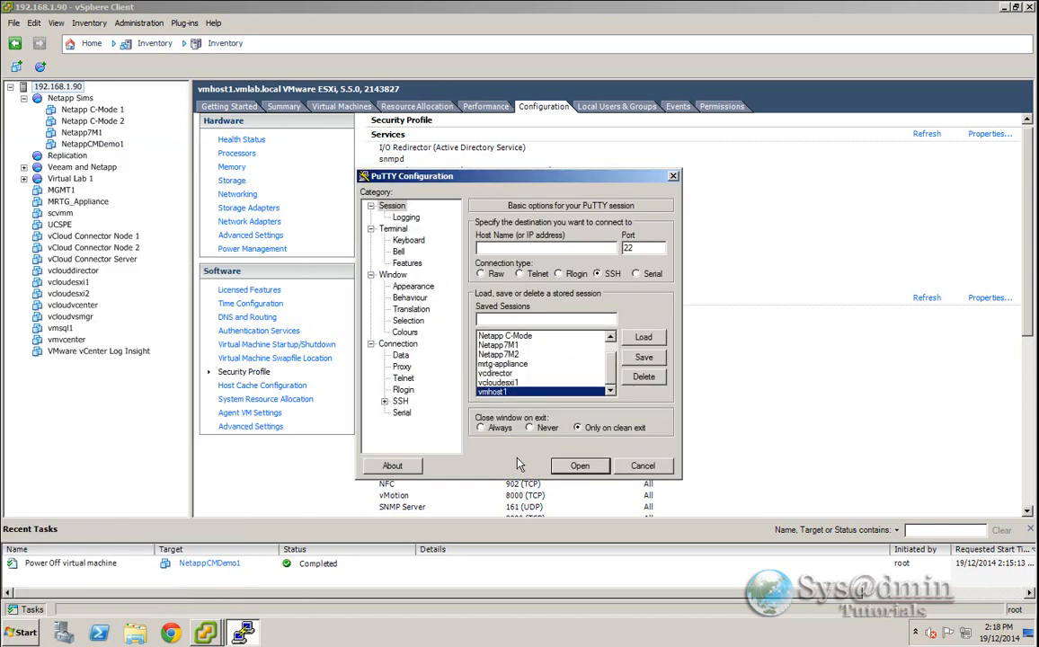
{"action": "left_click", "coordinate": [584, 467]}
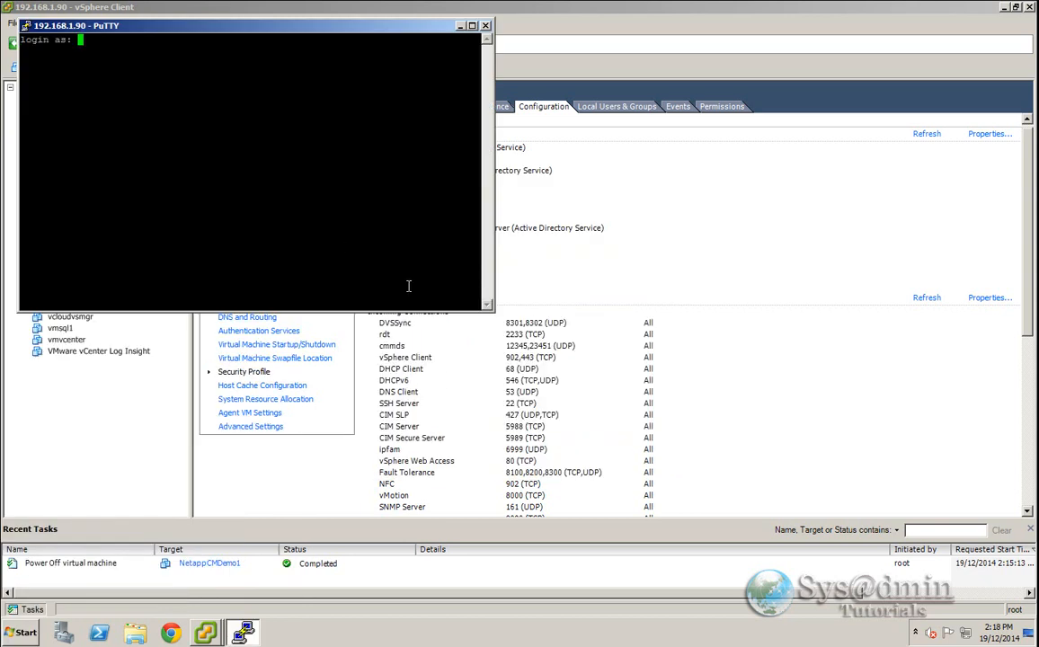
{"action": "left_click_drag", "start_coordinate": [492, 310], "coordinate": [908, 519]}
{"action": "left_click_drag", "start_coordinate": [383, 32], "coordinate": [440, 57]}
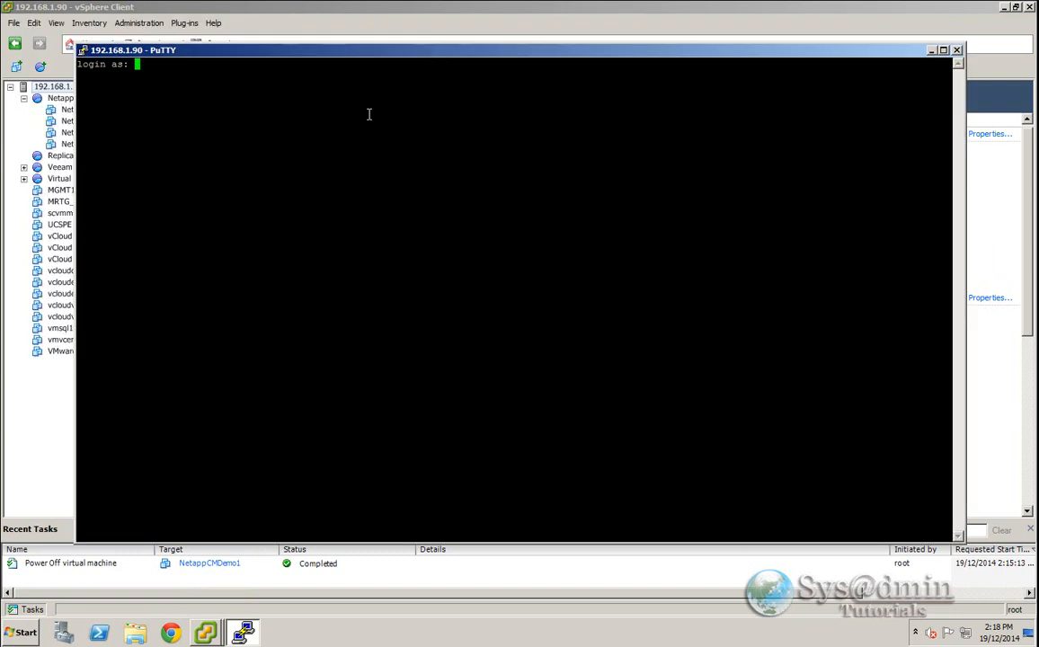
{"action": "type", "text": "root"}
{"action": "key", "text": "Return"}
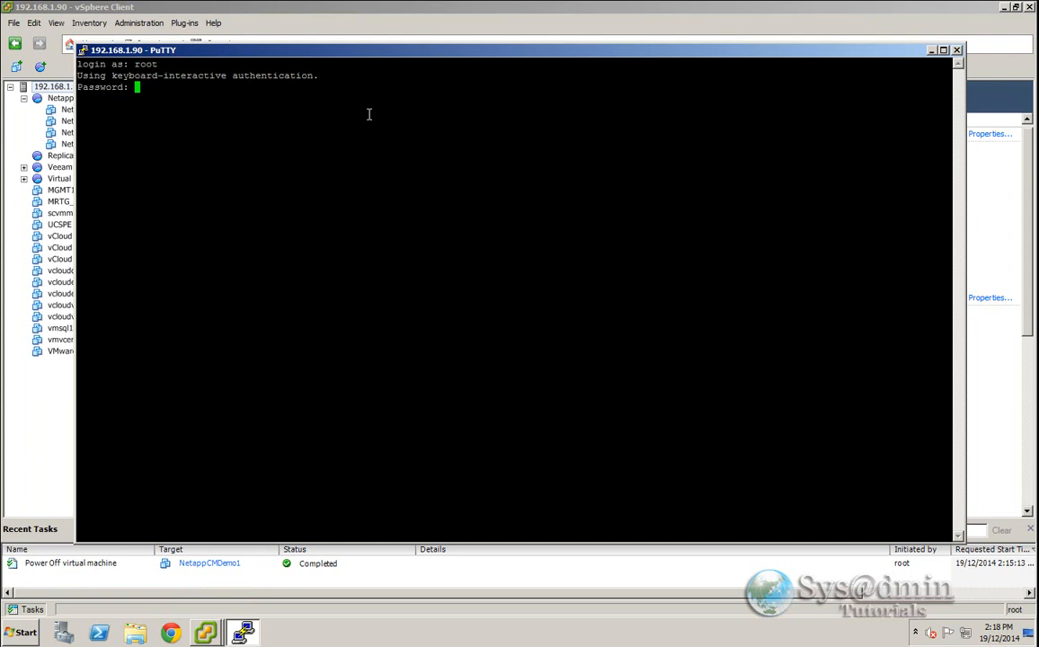
{"action": "key", "text": "Return"}
- Change to the NetappCMDemo1 folder on vsphere-datastore1 and list its files
{"action": "type", "text": "cd /"}
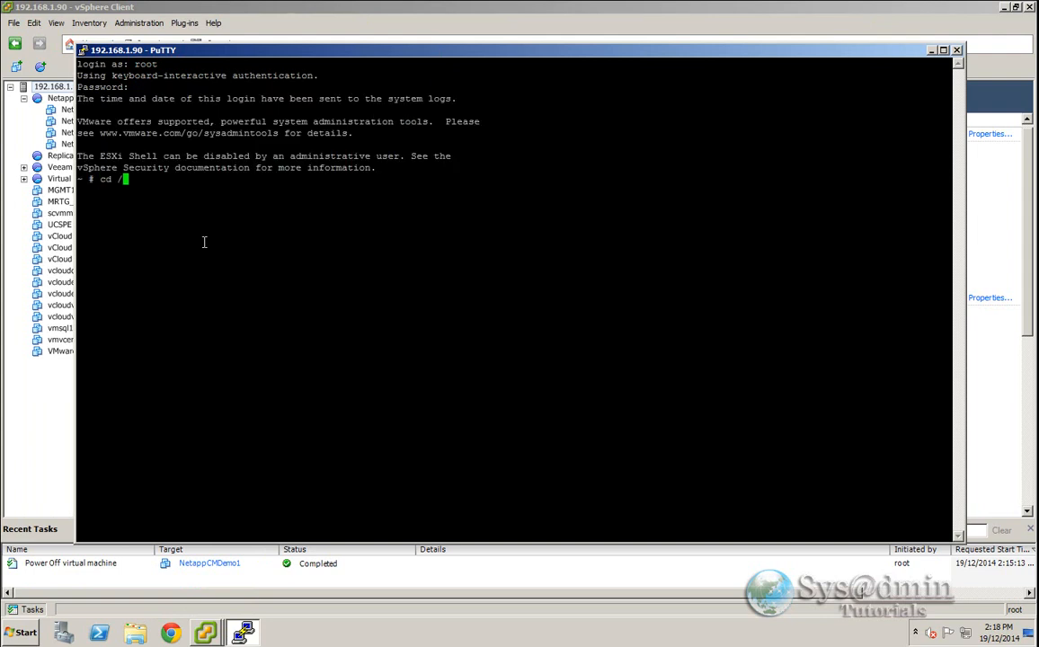
{"action": "type", "text": "vmfs/volumes/vsphere-datastore1/Netapp"}
{"action": "left_click_drag", "start_coordinate": [241, 60], "coordinate": [288, 60]}
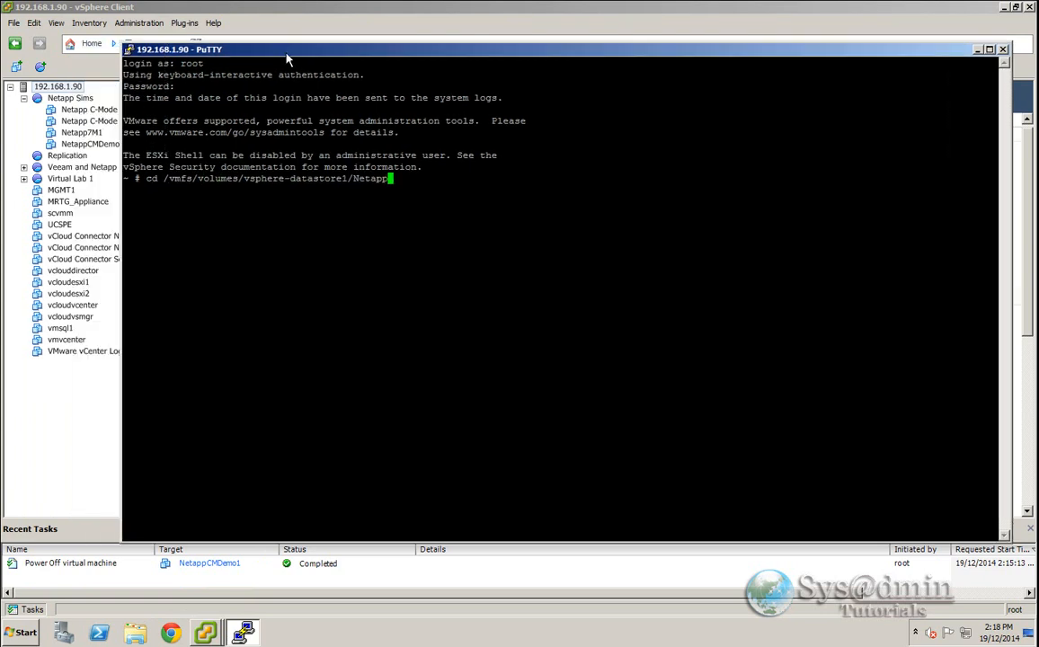
{"action": "type", "text": "CMDemo1/"}
{"action": "key", "text": "Return"}
{"action": "type", "text": "ls"}
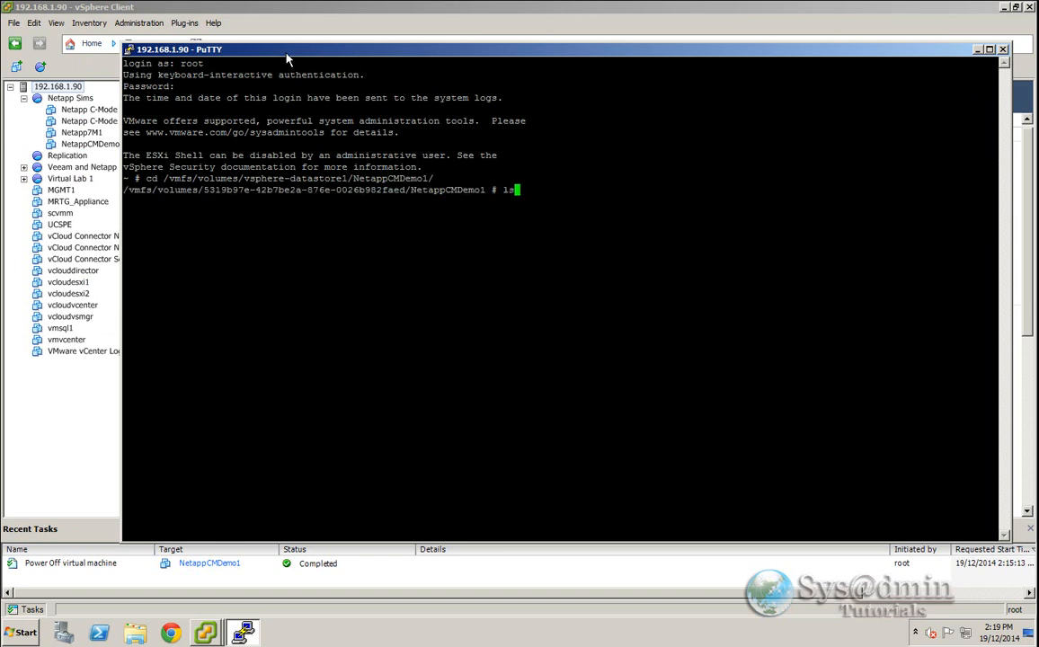
{"action": "key", "text": "Return"}
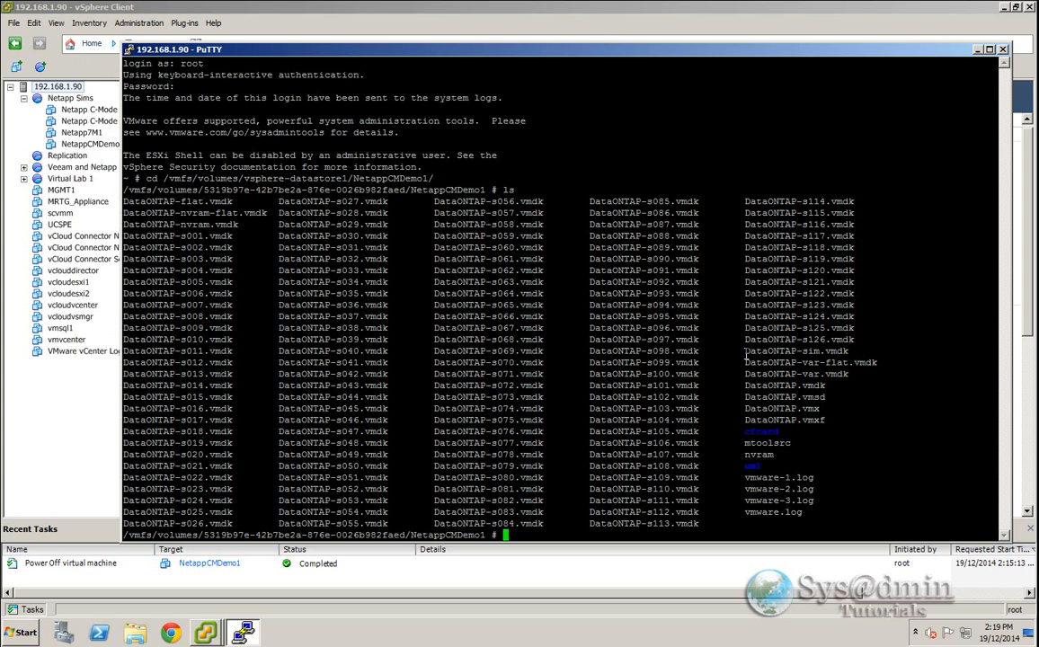
{"action": "left_click_drag", "start_coordinate": [744, 351], "coordinate": [847, 352]}
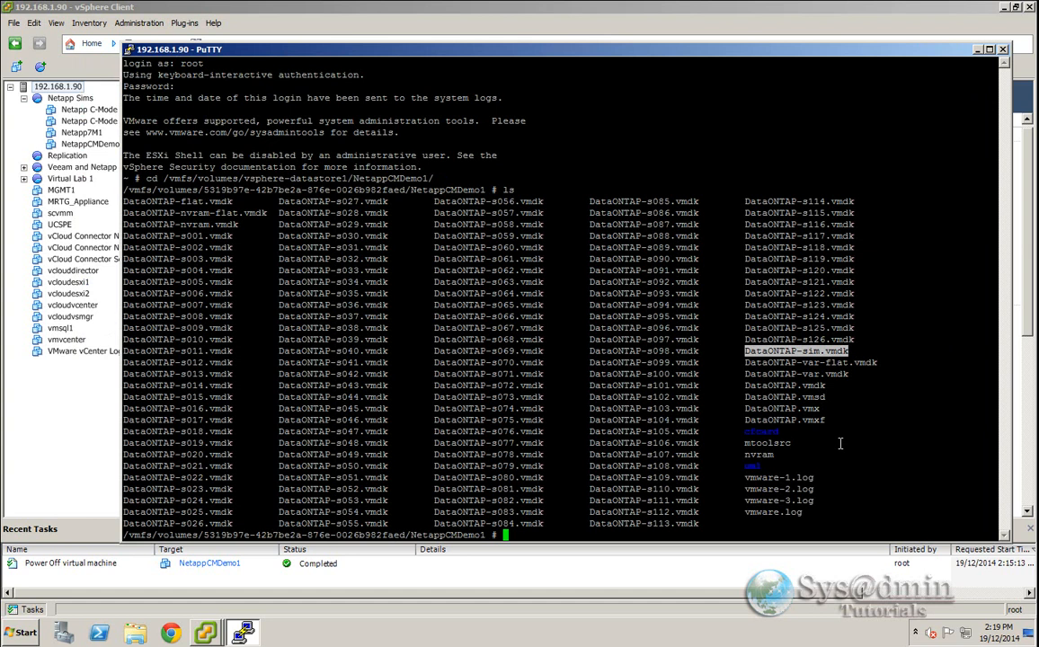
{"action": "left_click", "coordinate": [530, 514]}
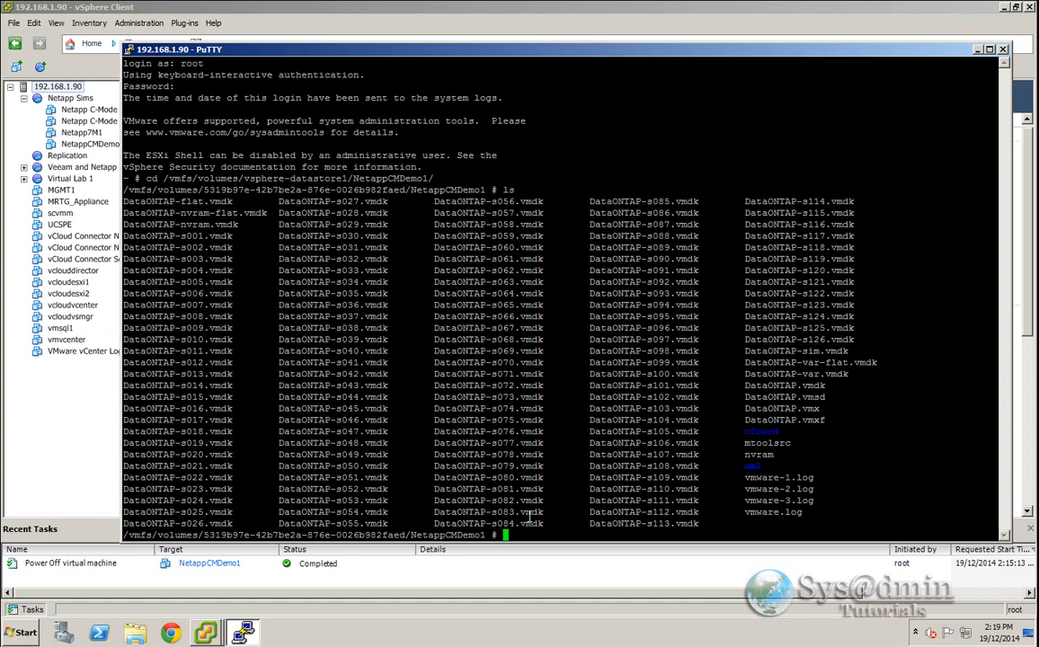
- Remove Hard disk 4 from the NetappCMDemo1 virtual machine, keeping its files on disk
{"action": "left_click", "coordinate": [210, 632]}
{"action": "left_click", "coordinate": [218, 605]}
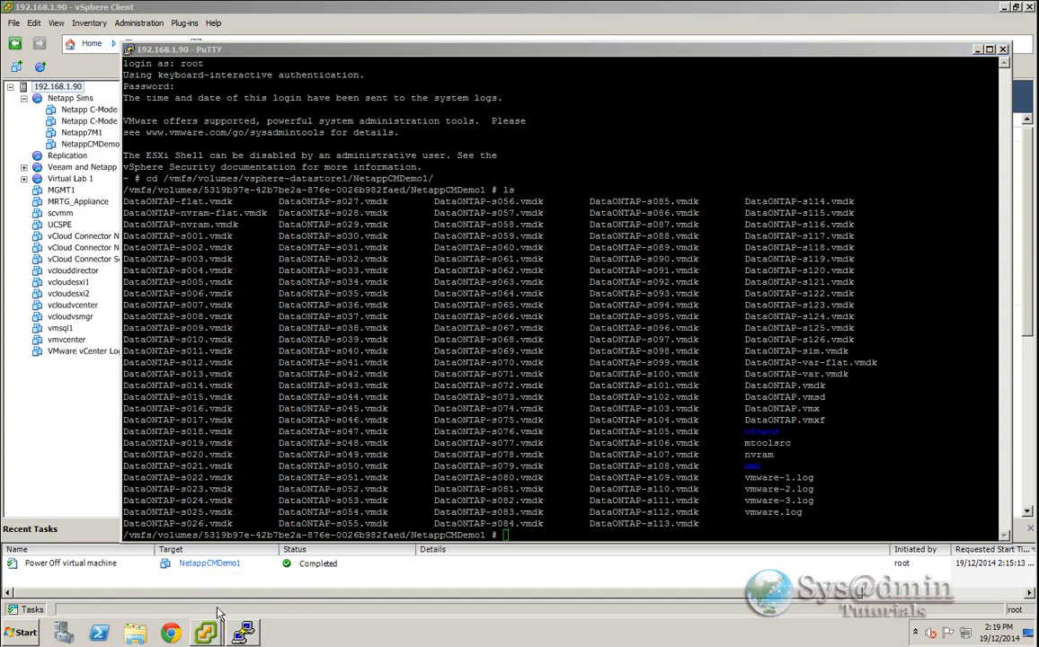
{"action": "left_click", "coordinate": [168, 32]}
{"action": "left_click", "coordinate": [180, 96]}
{"action": "left_click", "coordinate": [321, 257]}
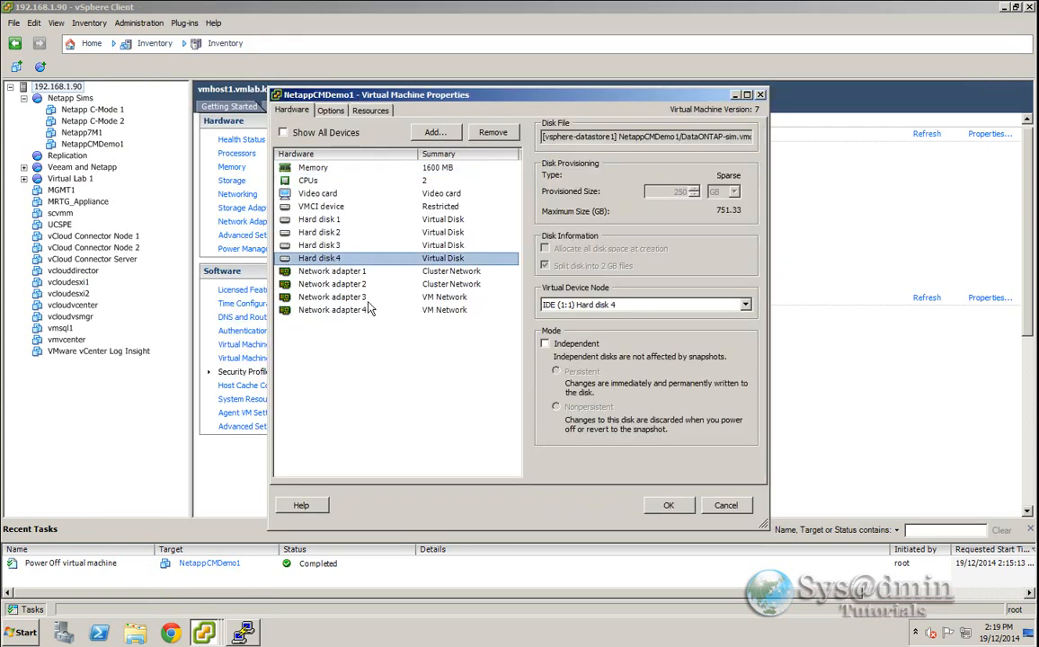
{"action": "left_click", "coordinate": [497, 133]}
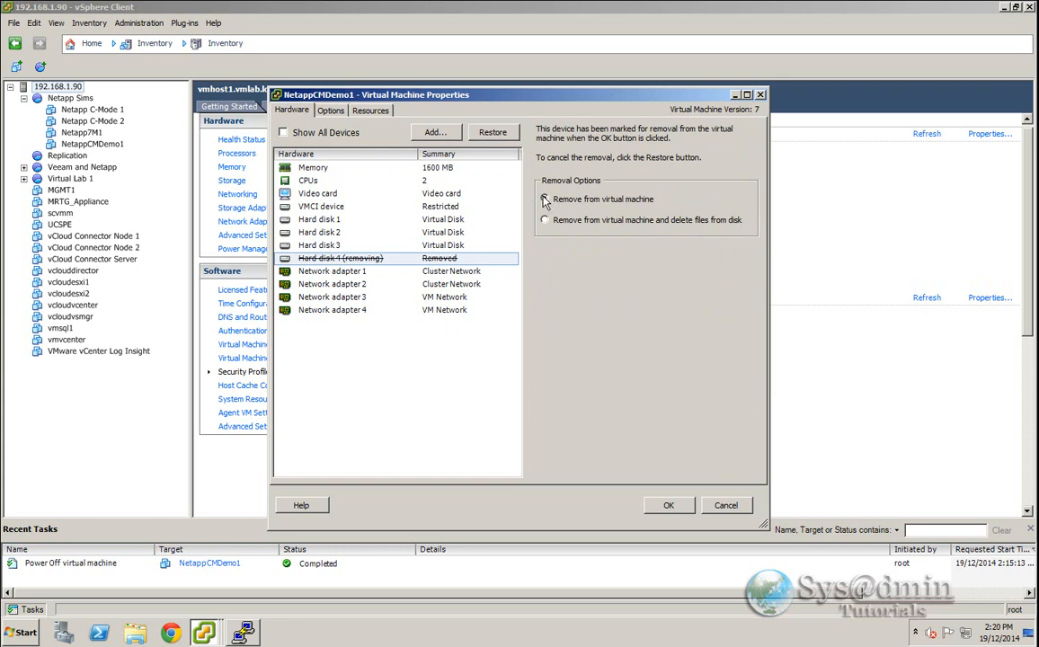
{"action": "left_click", "coordinate": [667, 506]}
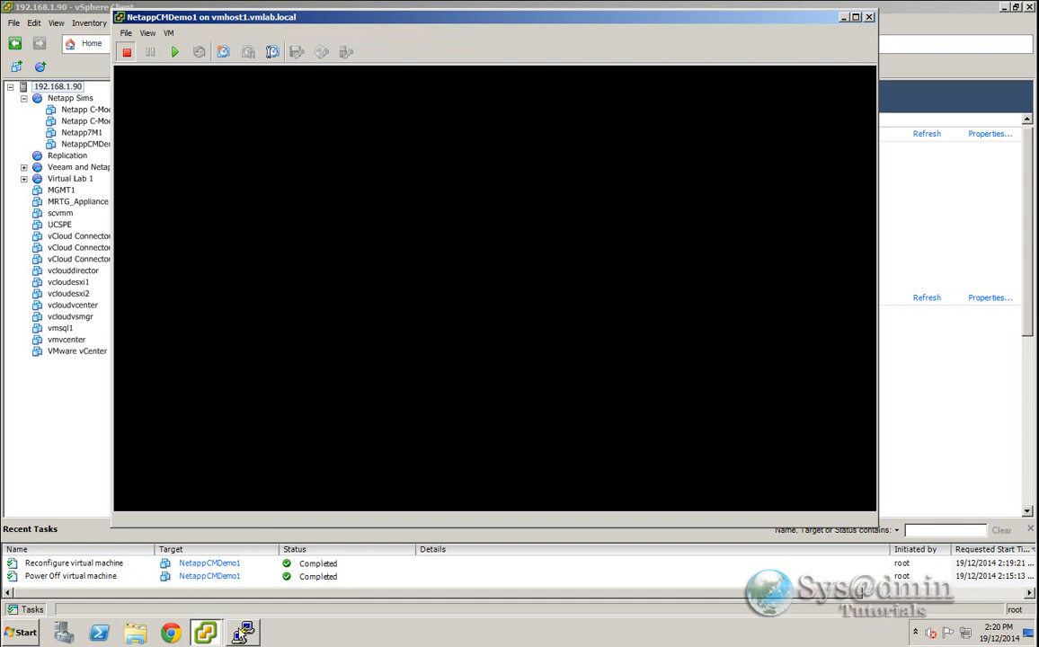
- Clone DataONTAP-sim.vmdk with vmkfstools into a thin-provisioned disk named DataONTAP-sim-new.vmdk
{"action": "left_click", "coordinate": [246, 634]}
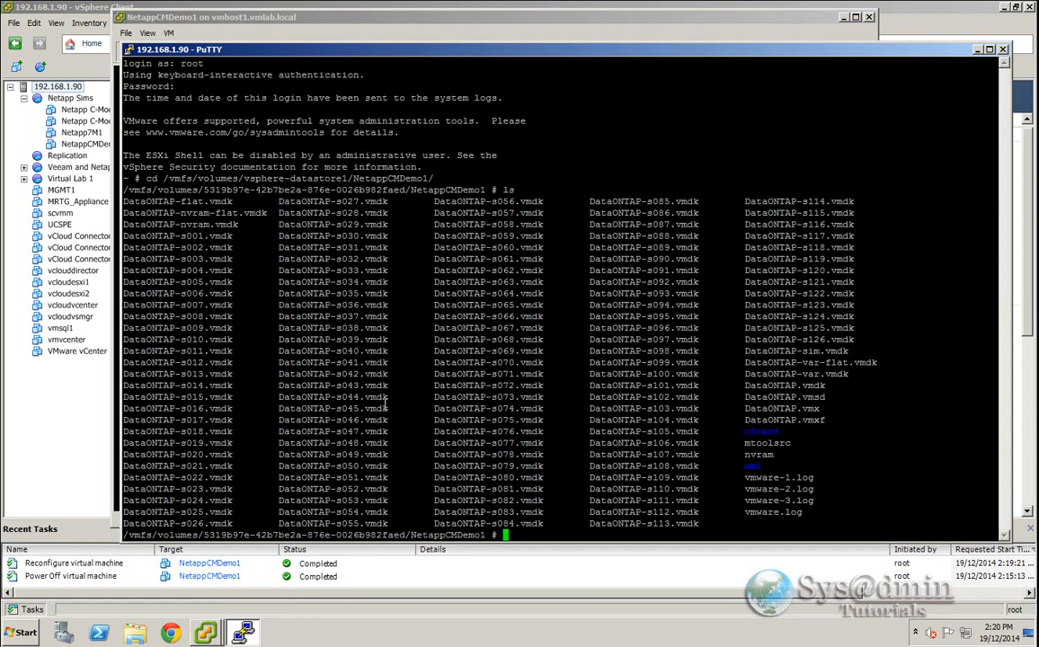
{"action": "type", "text": "vmkfstools -i"}
{"action": "left_click_drag", "start_coordinate": [746, 352], "coordinate": [848, 352]}
{"action": "right_click", "coordinate": [838, 442]}
{"action": "type", "text": "-d"}
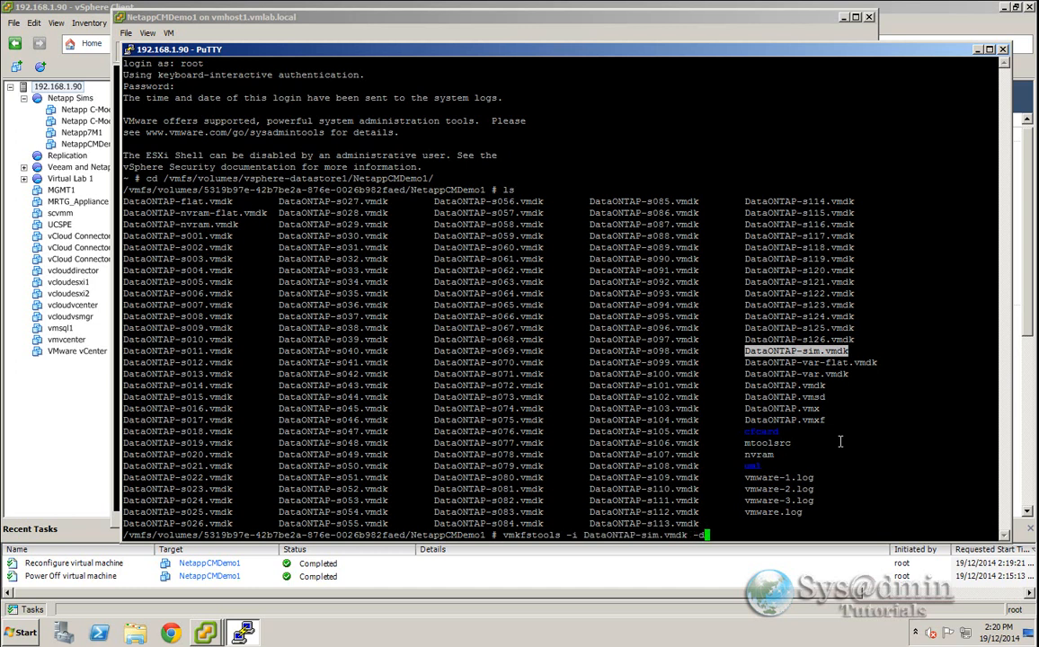
{"action": "type", "text": " thin"}
{"action": "right_click", "coordinate": [845, 485]}
{"action": "key", "text": "Left"}
{"action": "key", "text": "Left"}
{"action": "key", "text": "Left"}
{"action": "key", "text": "Left"}
{"action": "key", "text": "Left"}
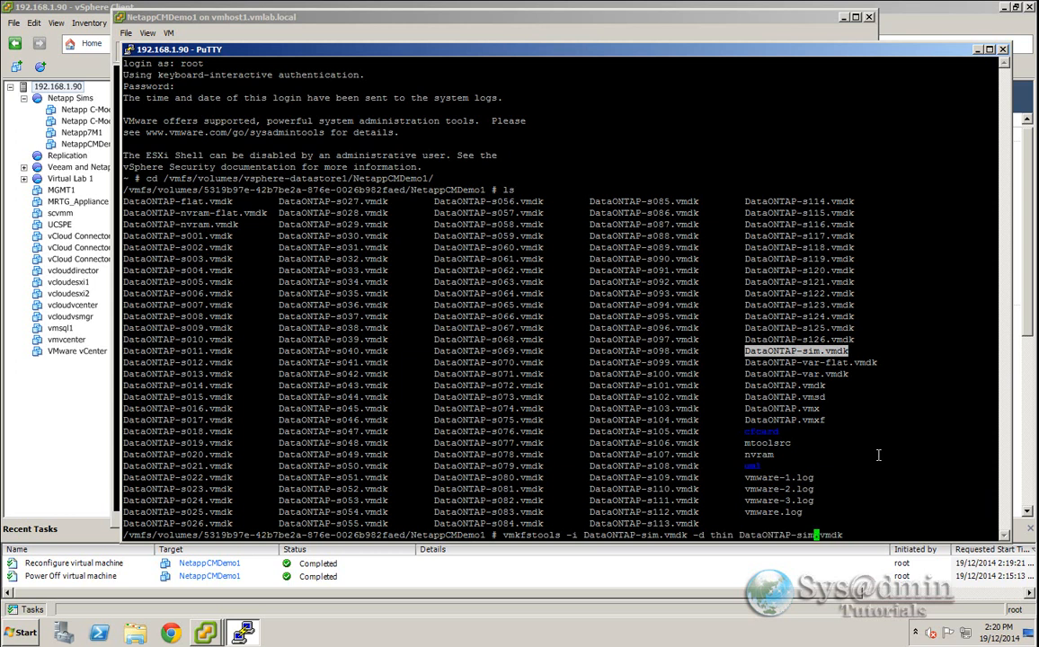
{"action": "type", "text": "-new"}
{"action": "key", "text": "Return"}
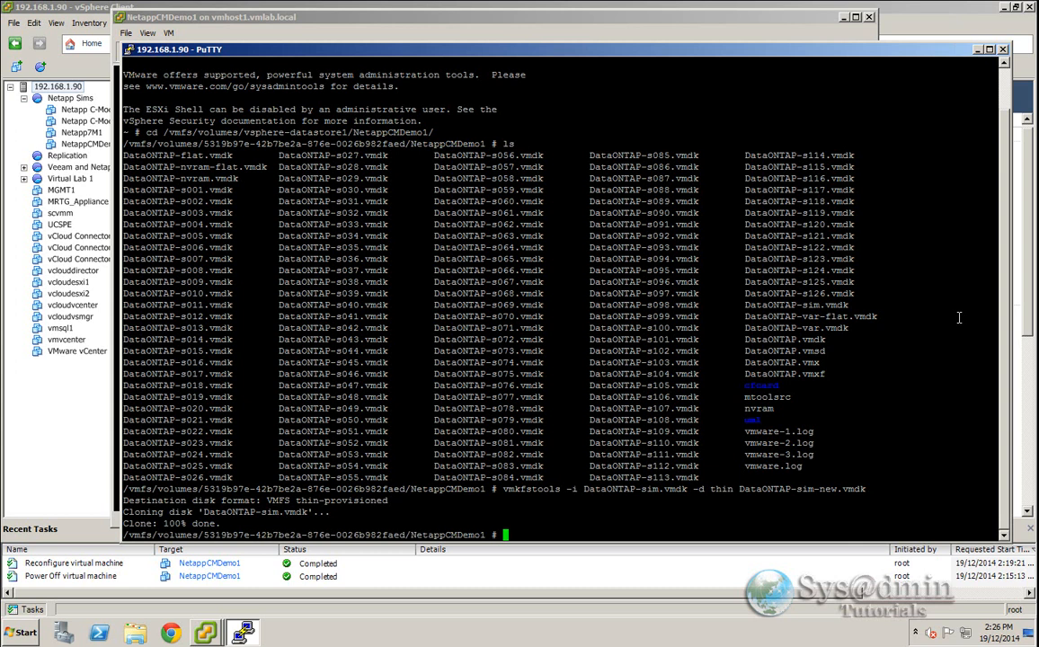
- List the folder again and rename DataONTAP-sim.vmdk to DataONTAP-sim-old.vmdk
{"action": "type", "text": "ls"}
{"action": "key", "text": "Return"}
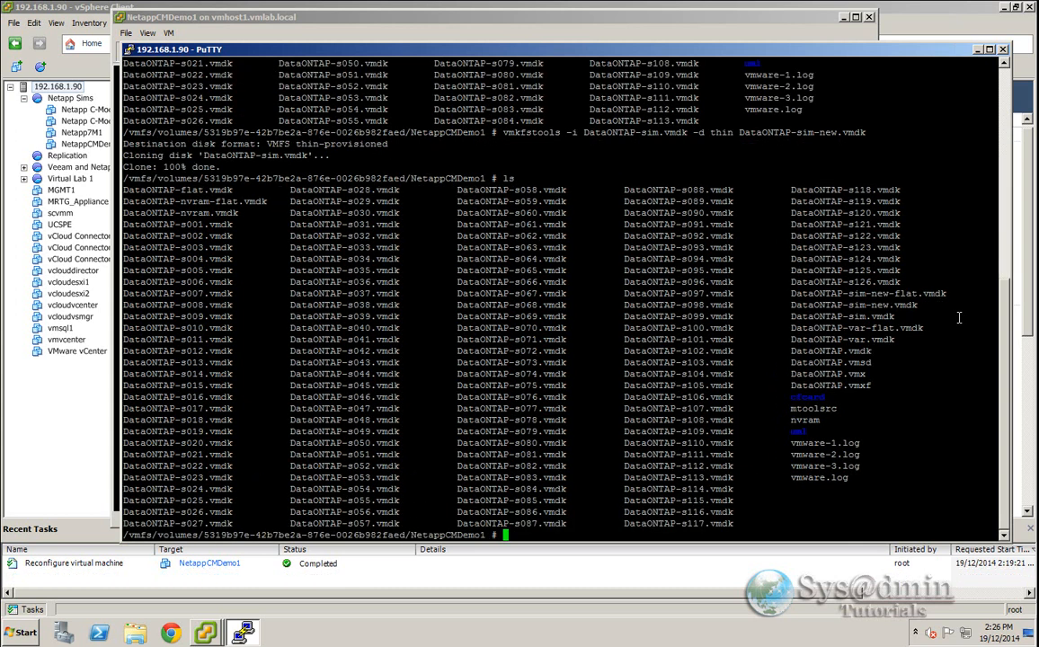
{"action": "left_click_drag", "start_coordinate": [791, 293], "coordinate": [947, 294]}
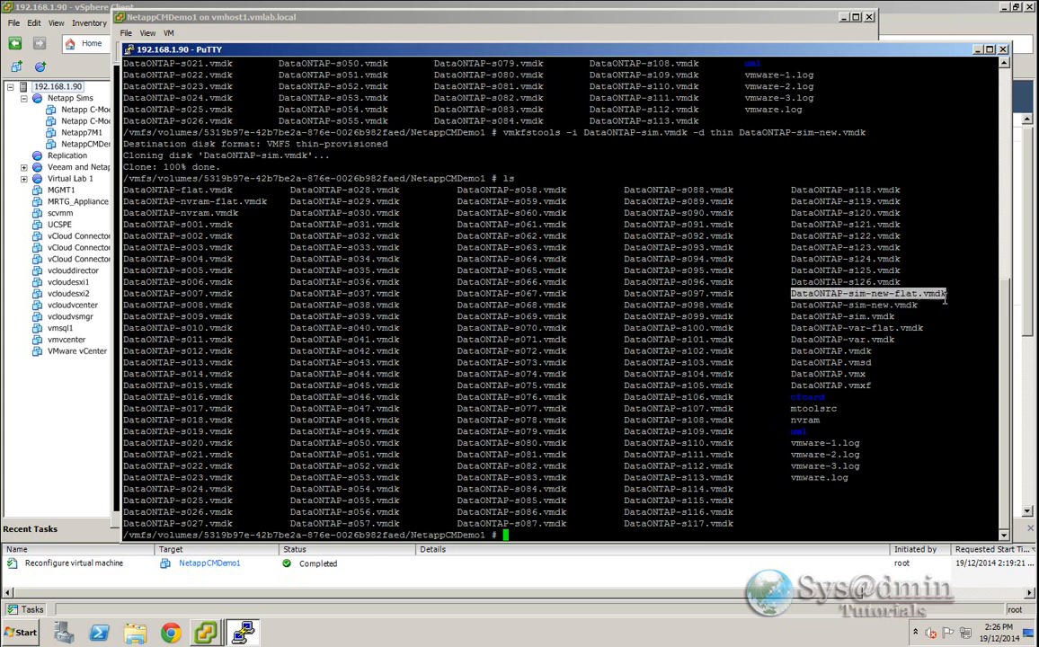
{"action": "left_click", "coordinate": [511, 534]}
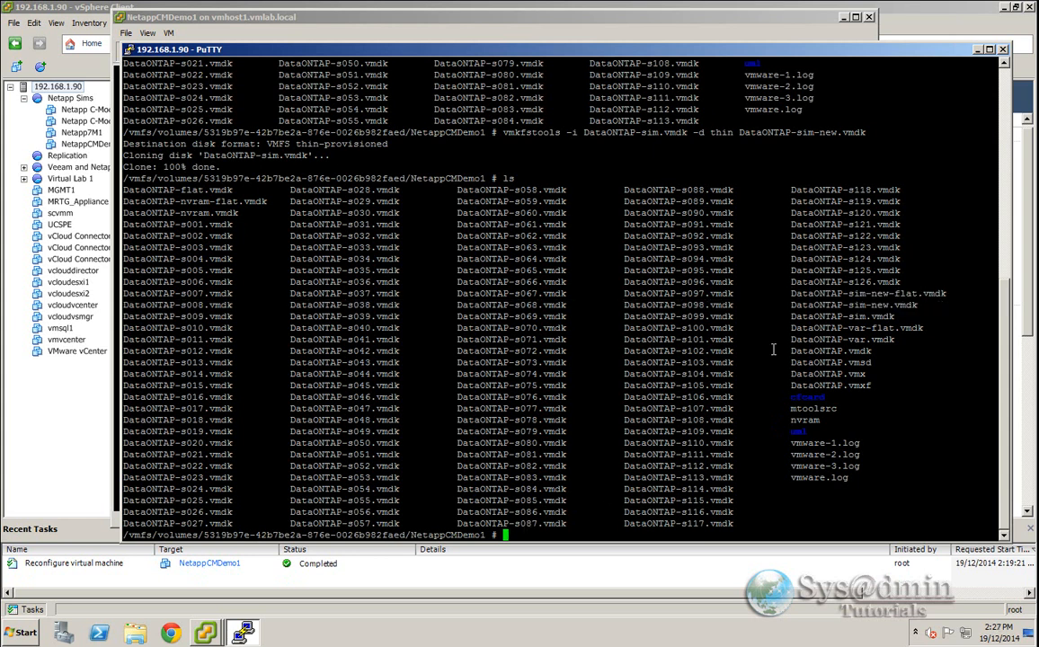
{"action": "left_click_drag", "start_coordinate": [792, 317], "coordinate": [894, 317]}
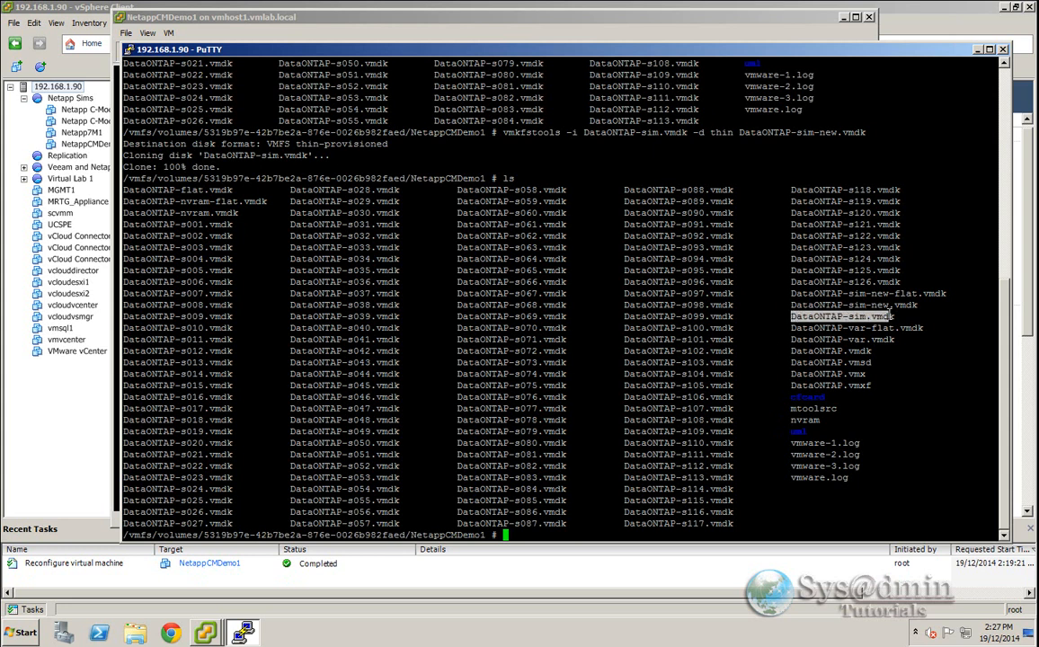
{"action": "left_click", "coordinate": [763, 493]}
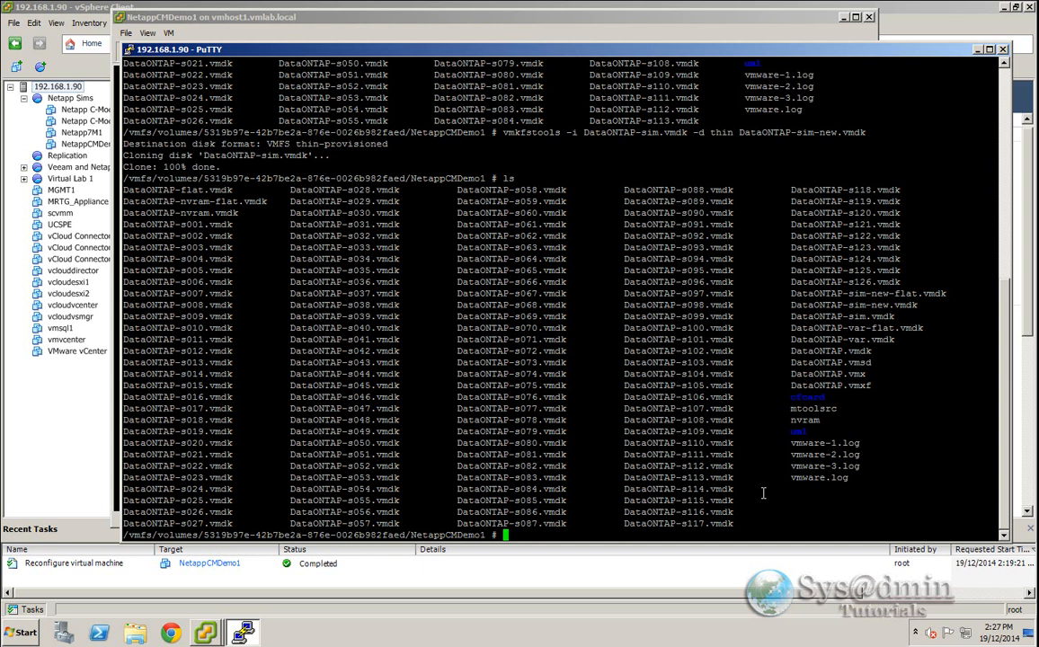
{"action": "type", "text": "mv"}
{"action": "right_click", "coordinate": [755, 477]}
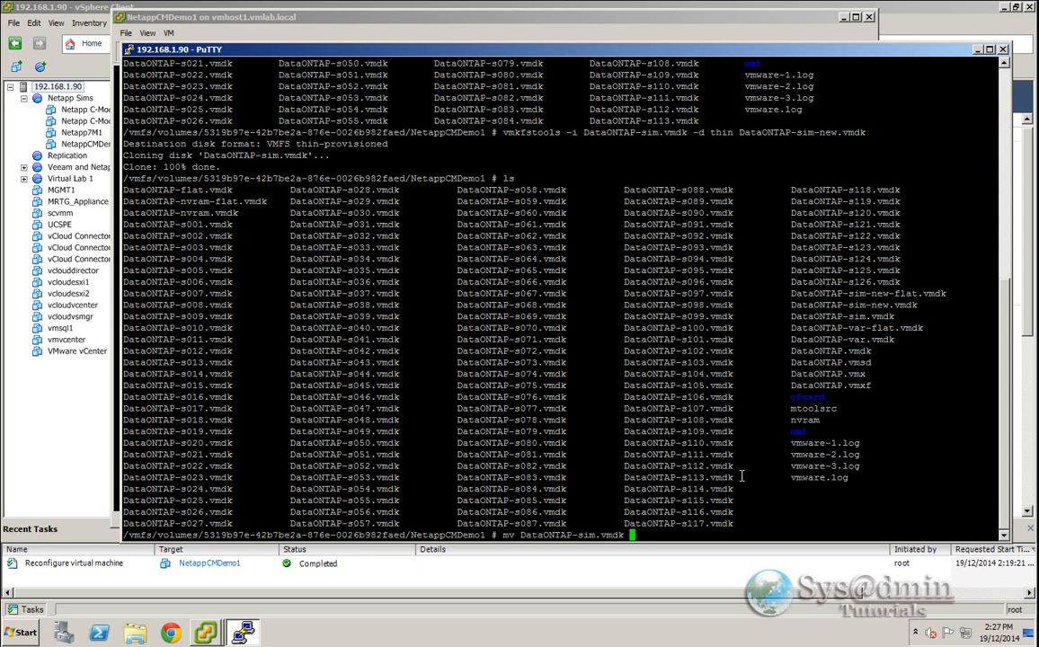
{"action": "right_click", "coordinate": [741, 476]}
{"action": "key", "text": "Left"}
{"action": "key", "text": "Left"}
{"action": "key", "text": "Left"}
{"action": "key", "text": "Left"}
{"action": "key", "text": "Left"}
{"action": "type", "text": "-old"}
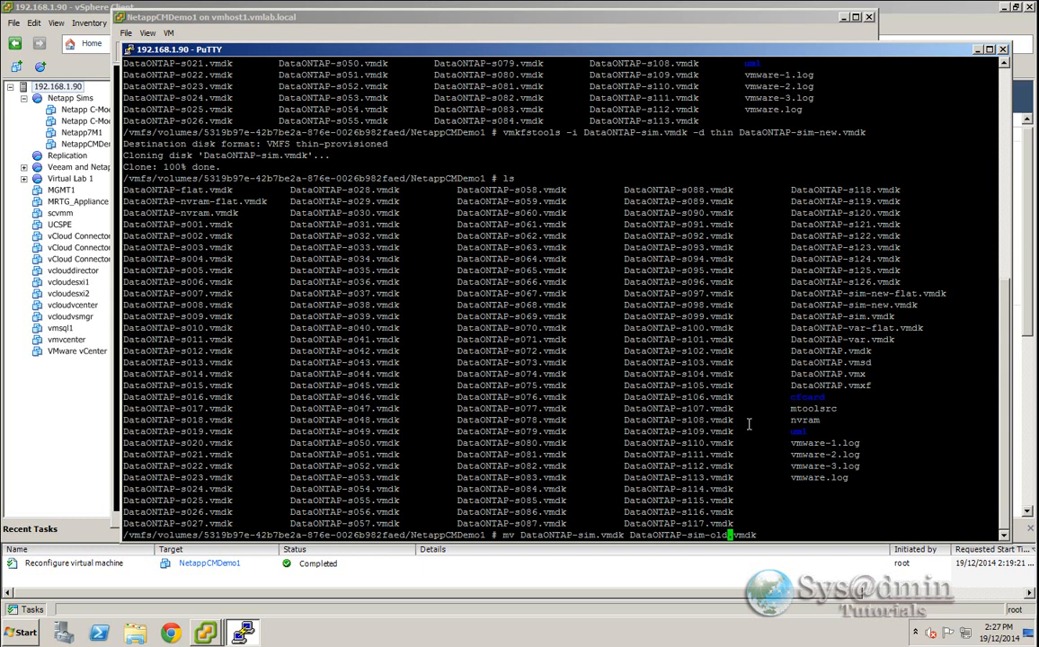
{"action": "key", "text": "Return"}
- Rename DataONTAP-sim-new.vmdk to DataONTAP-sim.vmdk
{"action": "type", "text": "mv"}
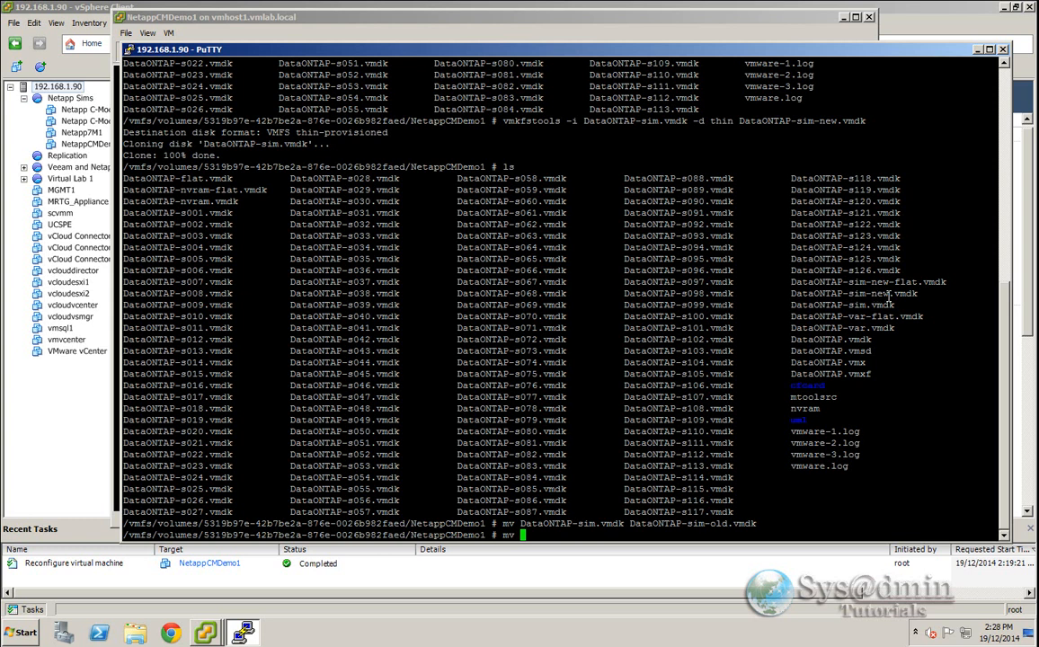
{"action": "left_click_drag", "start_coordinate": [791, 296], "coordinate": [917, 296]}
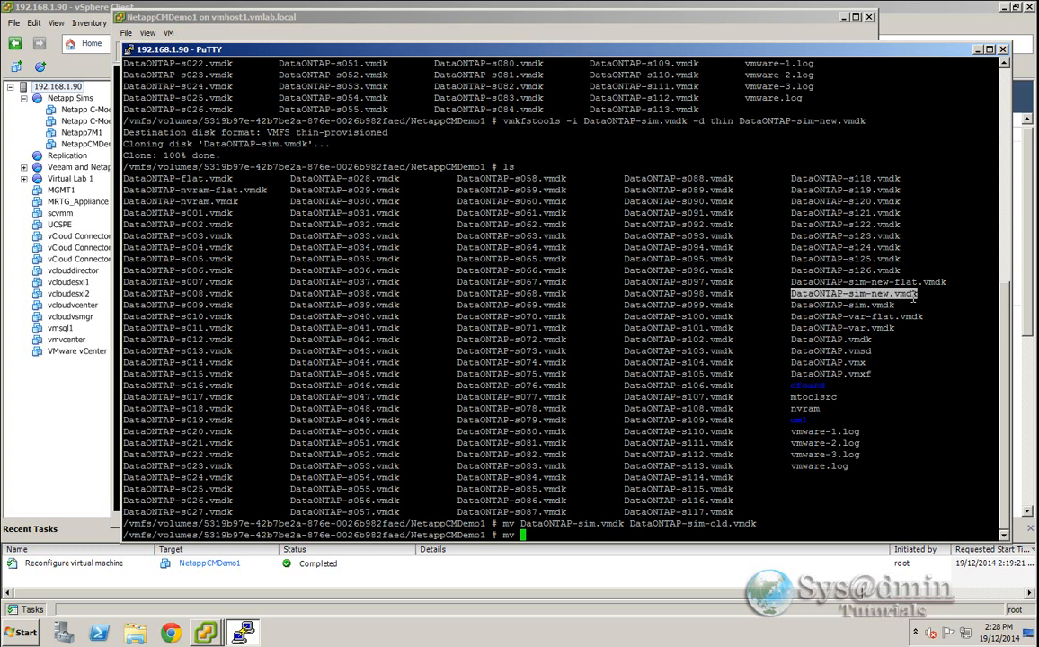
{"action": "right_click", "coordinate": [842, 474]}
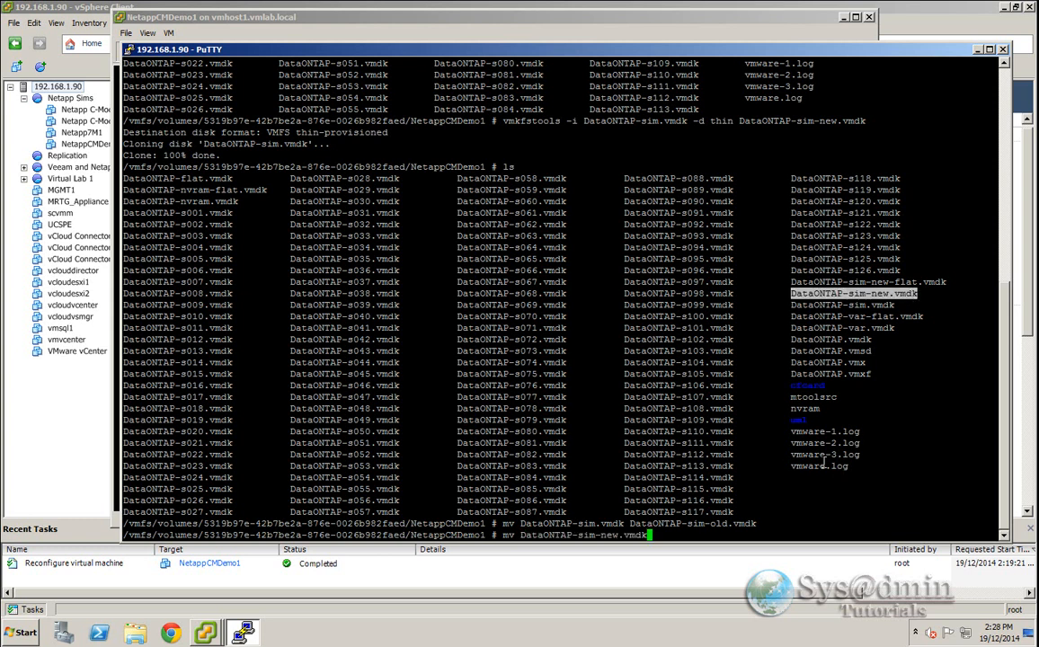
{"action": "right_click", "coordinate": [822, 422]}
{"action": "key", "text": "Left"}
{"action": "key", "text": "Left"}
{"action": "key", "text": "Left"}
{"action": "key", "text": "Left"}
{"action": "key", "text": "Left"}
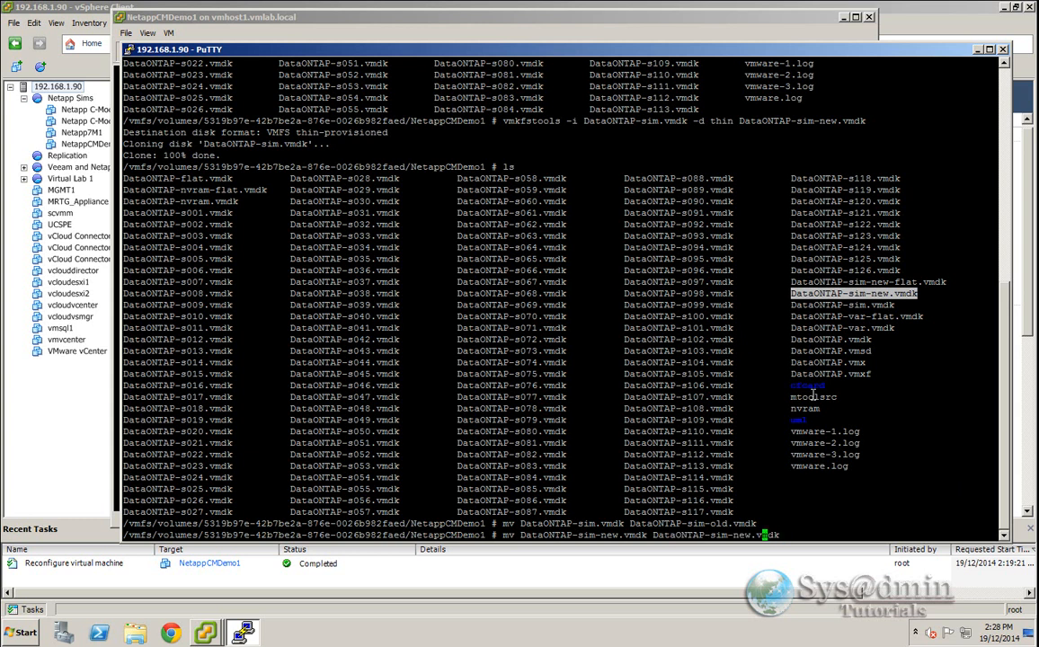
{"action": "key", "text": "BackSpace"}
{"action": "key", "text": "BackSpace"}
{"action": "key", "text": "BackSpace"}
{"action": "key", "text": "BackSpace"}
{"action": "key", "text": "Return"}
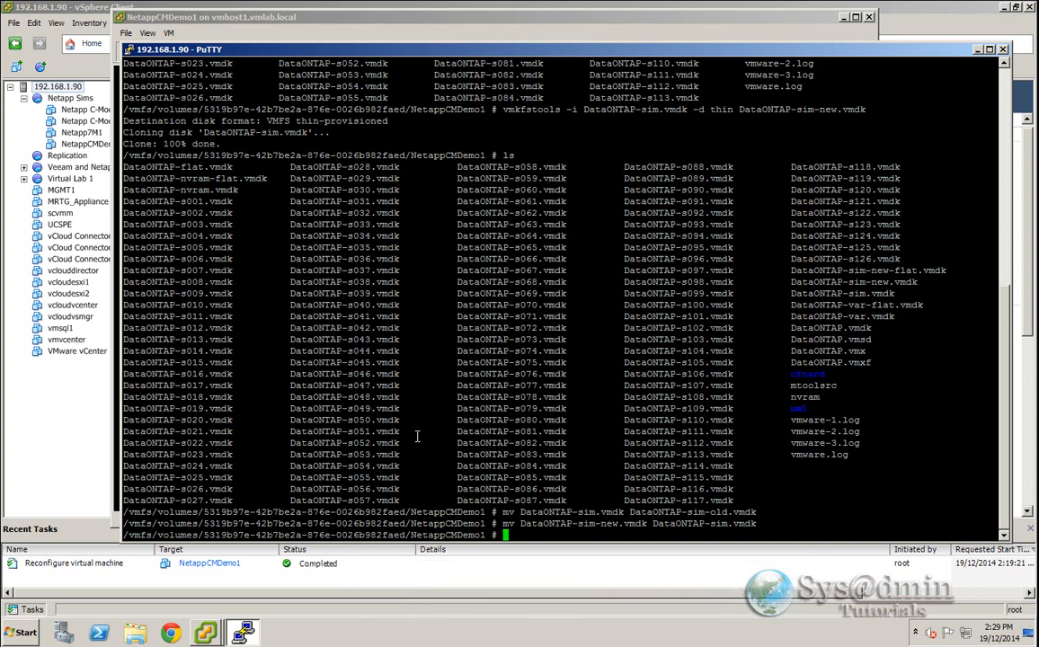
- Edit DataONTAP-sim.vmdk in vi, setting ddb.adapterType to lsilogic, and save the file
{"action": "type", "text": "vi"}
{"action": "left_click_drag", "start_coordinate": [653, 524], "coordinate": [755, 524]}
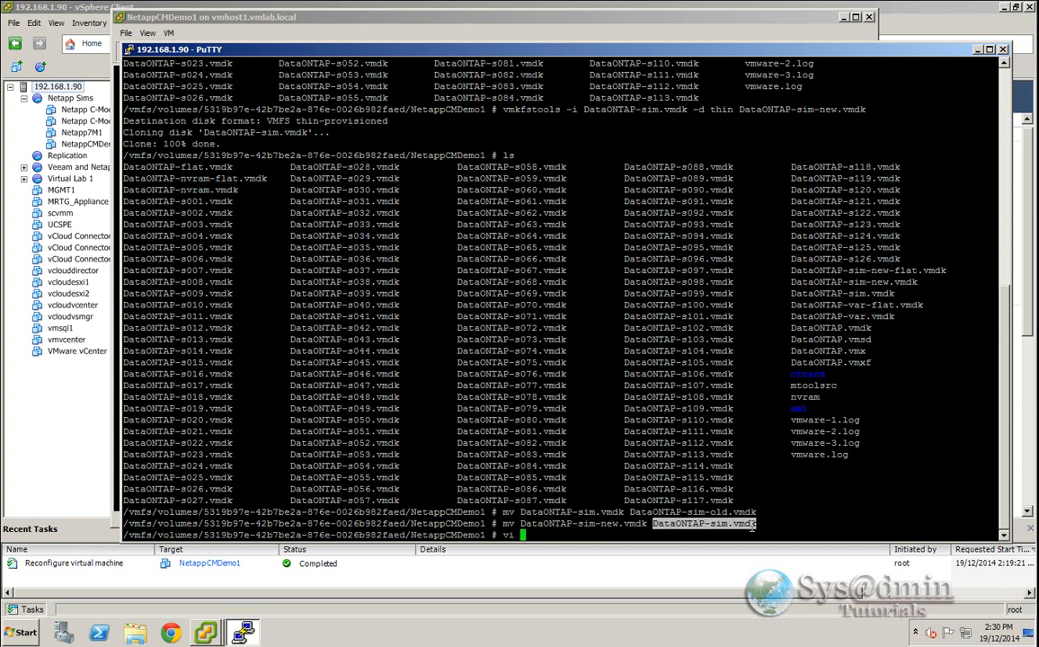
{"action": "right_click", "coordinate": [796, 505]}
{"action": "key", "text": "Return"}
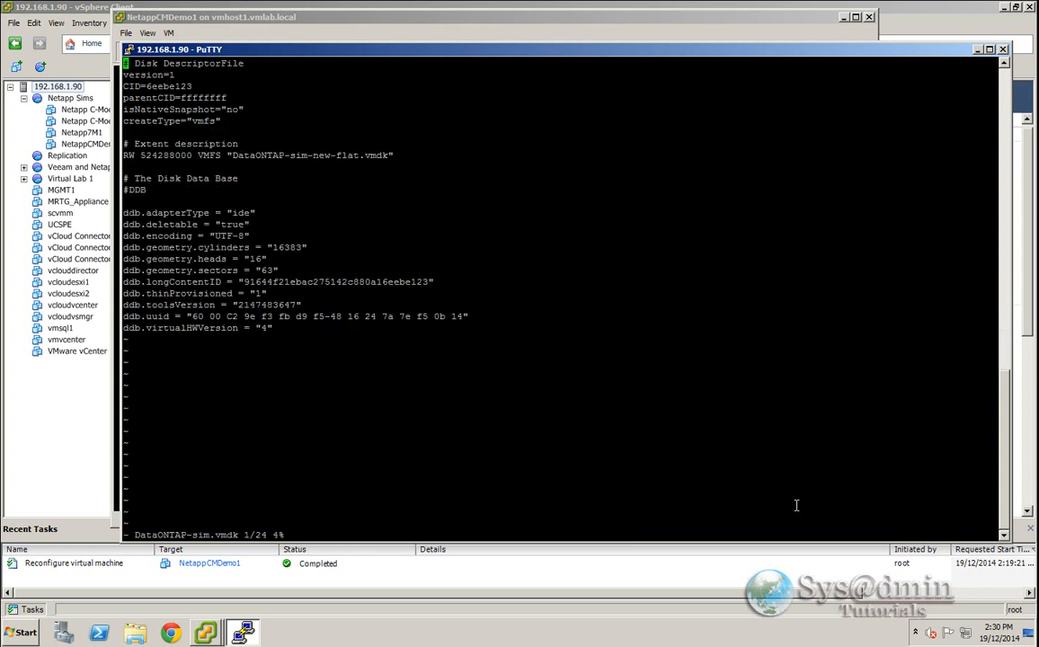
{"action": "key", "text": "Down"}
{"action": "key", "text": "Down"}
{"action": "key", "text": "Down"}
{"action": "key", "text": "Down"}
{"action": "key", "text": "Down"}
{"action": "key", "text": "Down"}
{"action": "key", "text": "Down"}
{"action": "key", "text": "Down"}
{"action": "key", "text": "Down"}
{"action": "key", "text": "Down"}
{"action": "key", "text": "Down"}
{"action": "key", "text": "Down"}
{"action": "key", "text": "Right"}
{"action": "key", "text": "Right"}
{"action": "key", "text": "Right"}
{"action": "key", "text": "Right"}
{"action": "key", "text": "Right"}
{"action": "key", "text": "Right"}
{"action": "key", "text": "Right"}
{"action": "key", "text": "Right"}
{"action": "key", "text": "Right"}
{"action": "key", "text": "Right"}
{"action": "key", "text": "Right"}
{"action": "key", "text": "Right"}
{"action": "key", "text": "Right"}
{"action": "key", "text": "Right"}
{"action": "key", "text": "Right"}
{"action": "key", "text": "Right"}
{"action": "key", "text": "Right"}
{"action": "key", "text": "Right"}
{"action": "key", "text": "Right"}
{"action": "key", "text": "i"}
{"action": "type", "text": "lsilogic"}
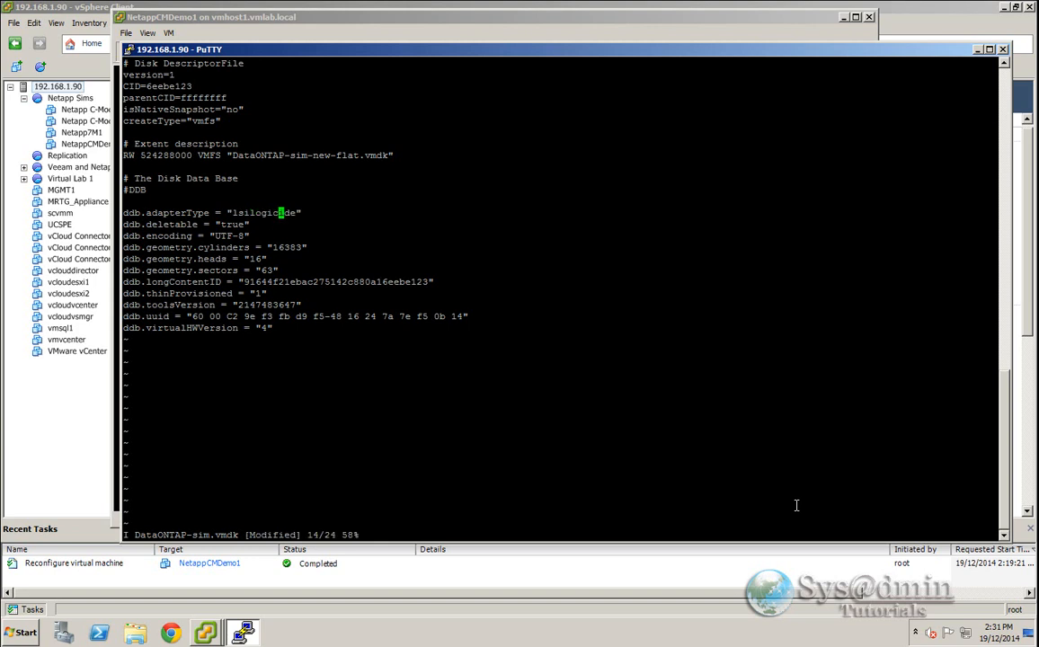
{"action": "key", "text": "Escape"}
{"action": "key", "text": "Right"}
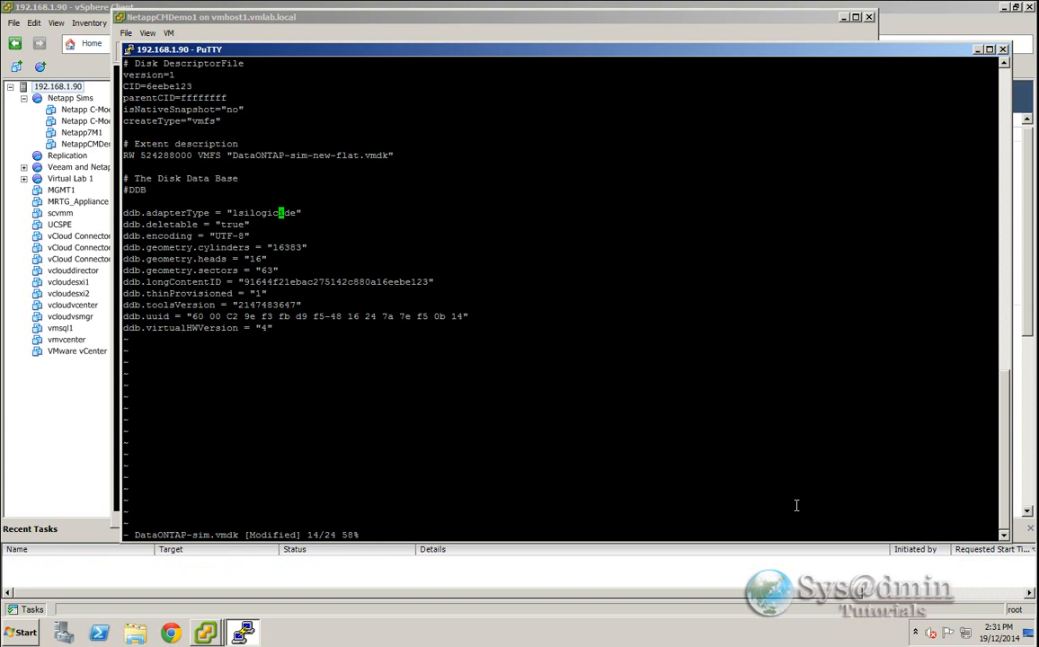
{"action": "key", "text": "x"}
{"action": "key", "text": "x"}
{"action": "key", "text": "x"}
{"action": "key", "text": "x"}
{"action": "type", "text": ":"}
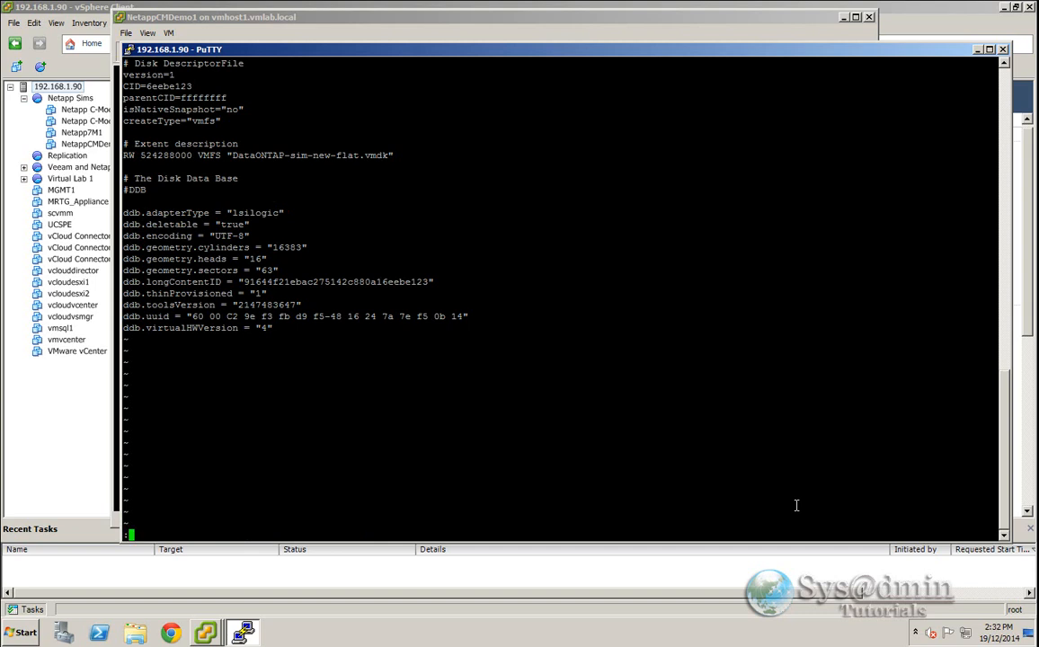
{"action": "type", "text": "wq!"}
{"action": "key", "text": "Return"}
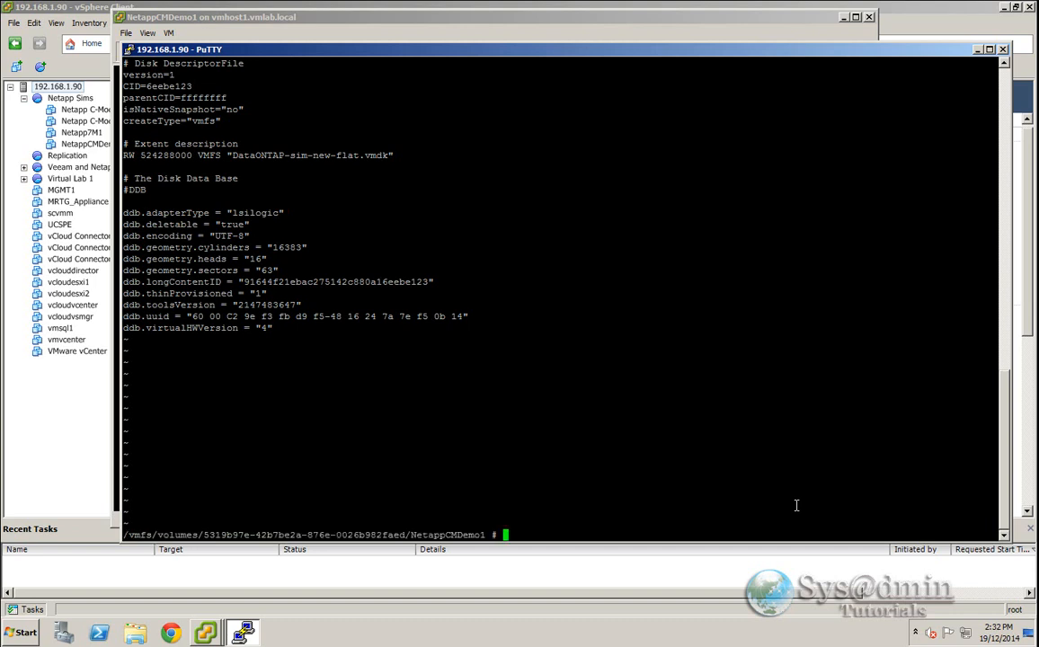
- Open the NetappCMDemo1 VM settings and start adding a hard disk that uses an existing virtual disk
{"action": "left_click", "coordinate": [978, 52]}
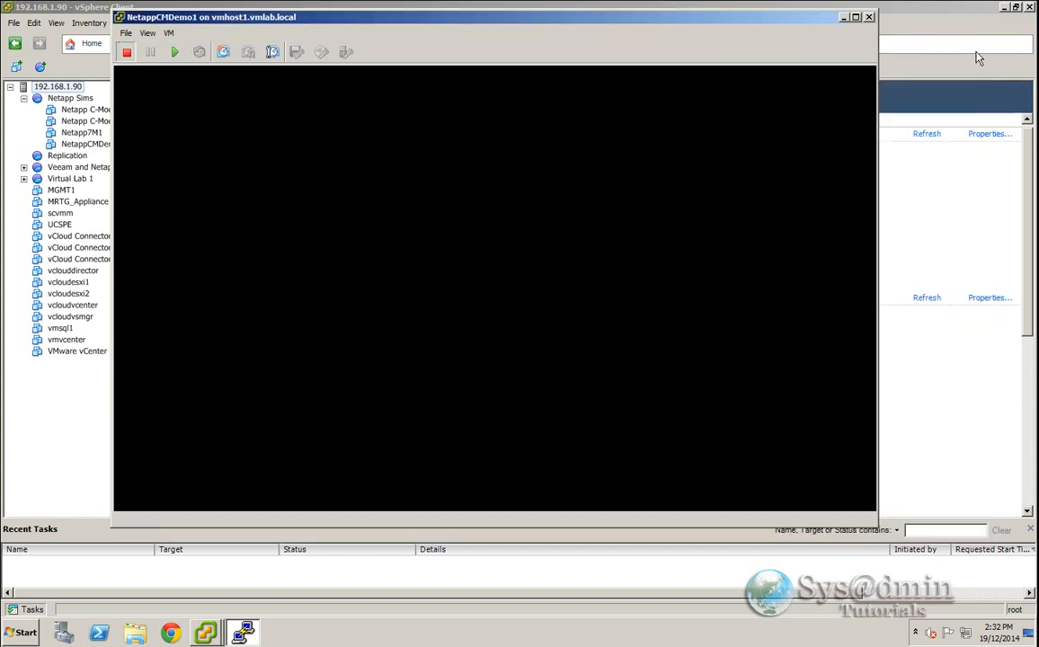
{"action": "left_click", "coordinate": [169, 35]}
{"action": "left_click", "coordinate": [198, 94]}
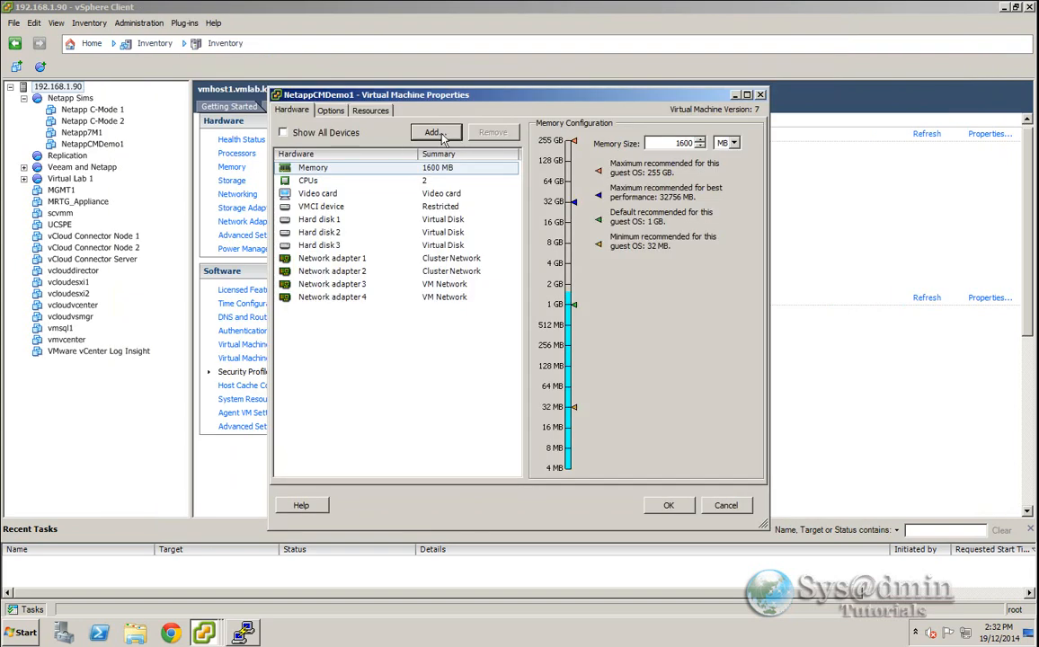
{"action": "left_click", "coordinate": [435, 133]}
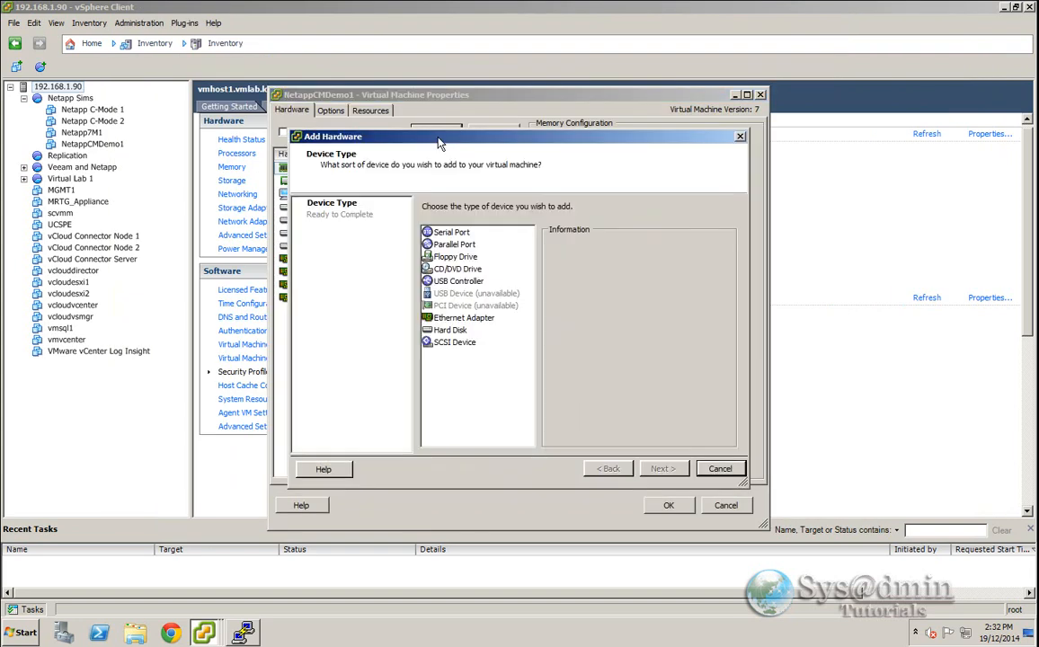
{"action": "left_click", "coordinate": [452, 331]}
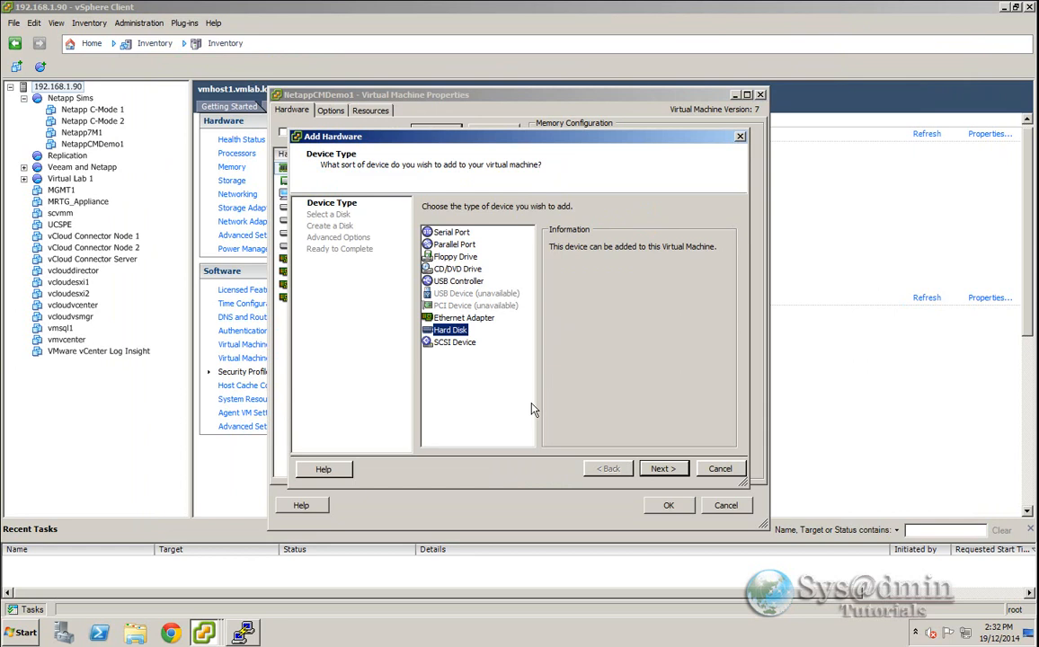
{"action": "left_click", "coordinate": [660, 469]}
{"action": "left_click", "coordinate": [444, 298]}
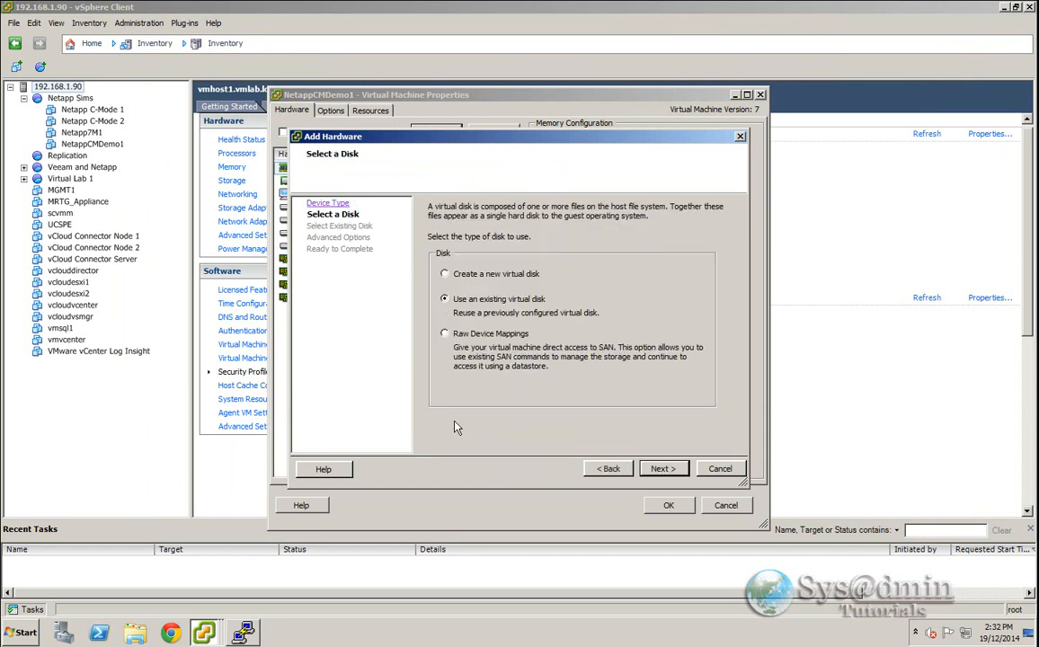
{"action": "left_click", "coordinate": [662, 468]}
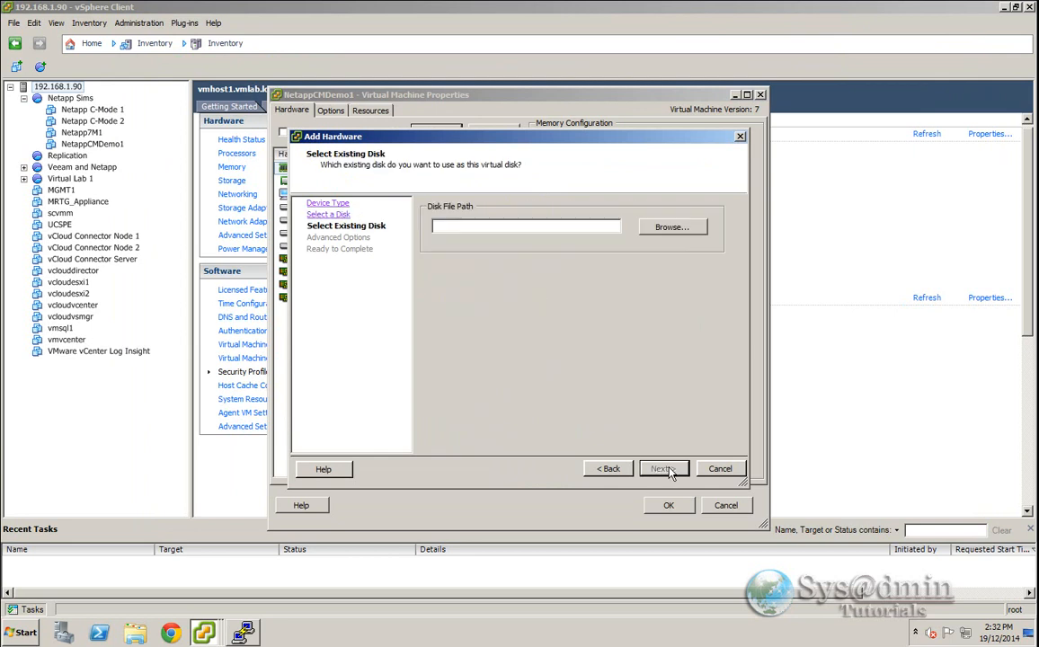
- Browse to the NetappCMDemo1 folder on vsphere-datastore1 and pick DataONTAP-sim.vmdk as the disk file
{"action": "left_click", "coordinate": [673, 229]}
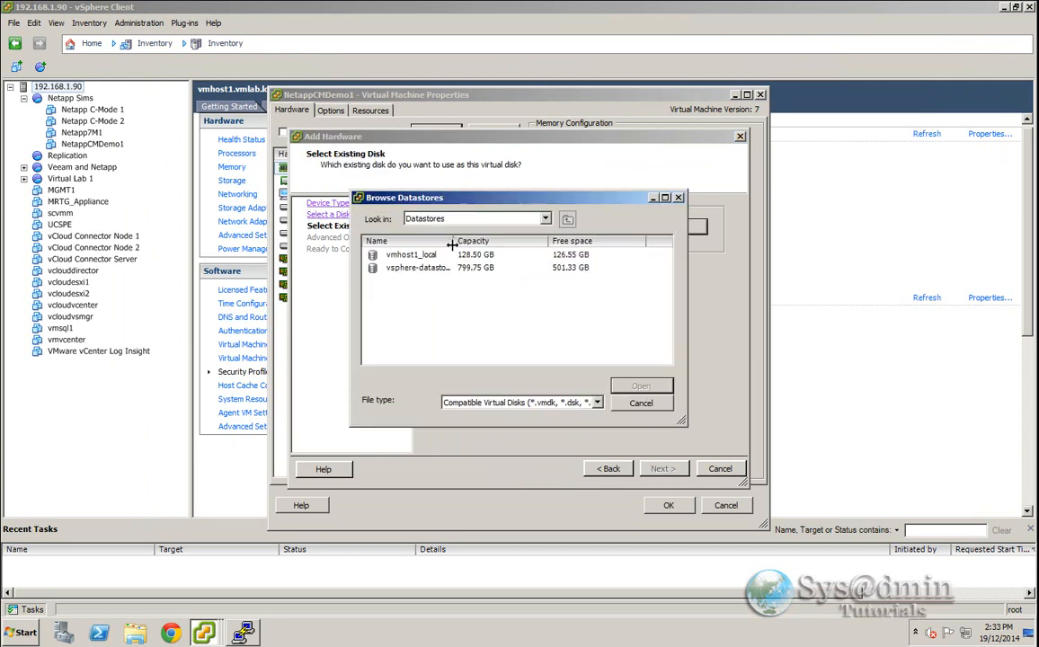
{"action": "left_click_drag", "start_coordinate": [453, 241], "coordinate": [494, 254]}
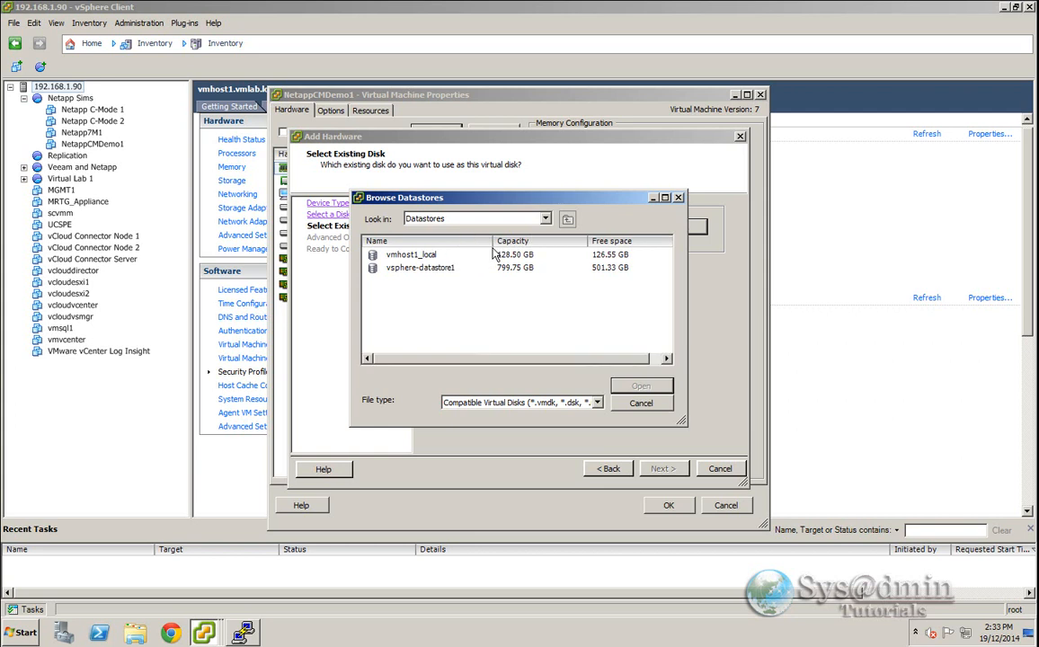
{"action": "double_click", "coordinate": [407, 269]}
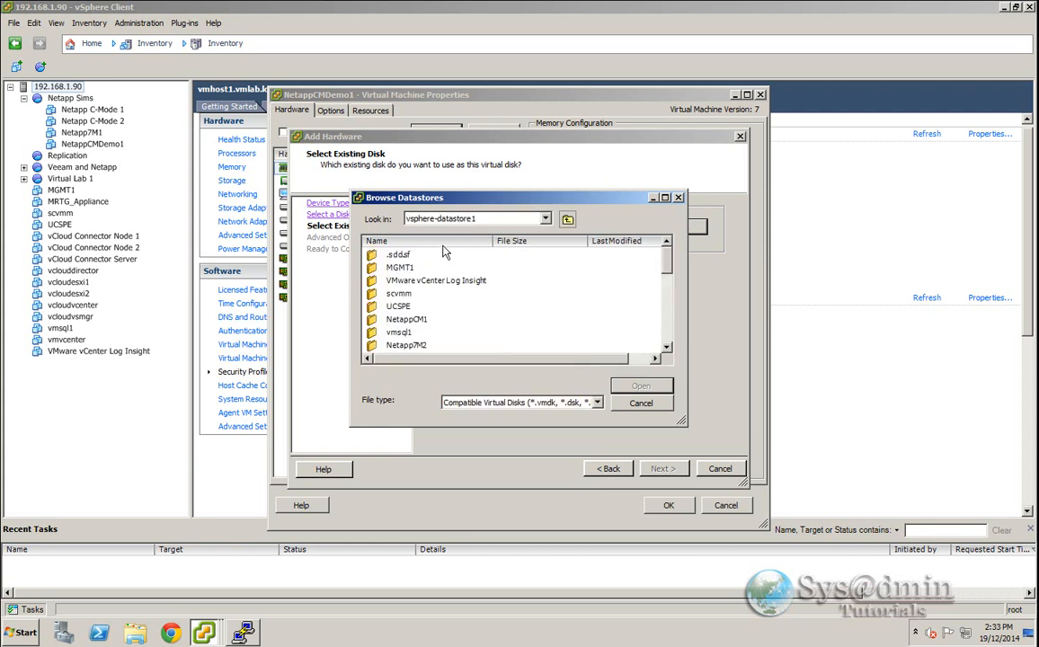
{"action": "scroll", "coordinate": [390, 267], "scroll_direction": "down", "scroll_amount": 1}
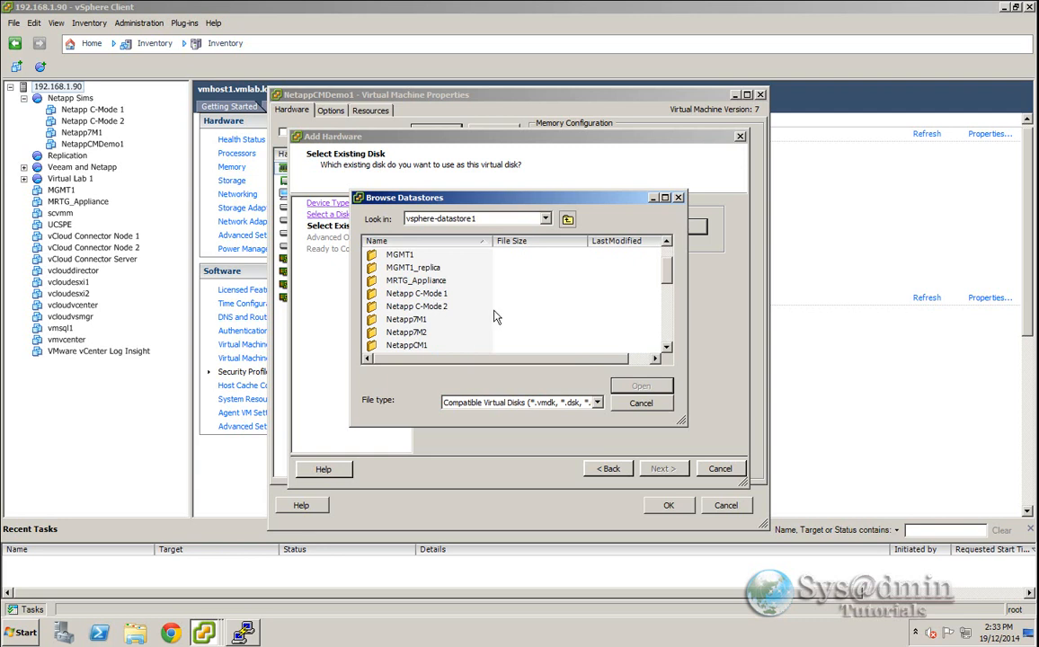
{"action": "scroll", "coordinate": [469, 314], "scroll_direction": "down", "scroll_amount": 1}
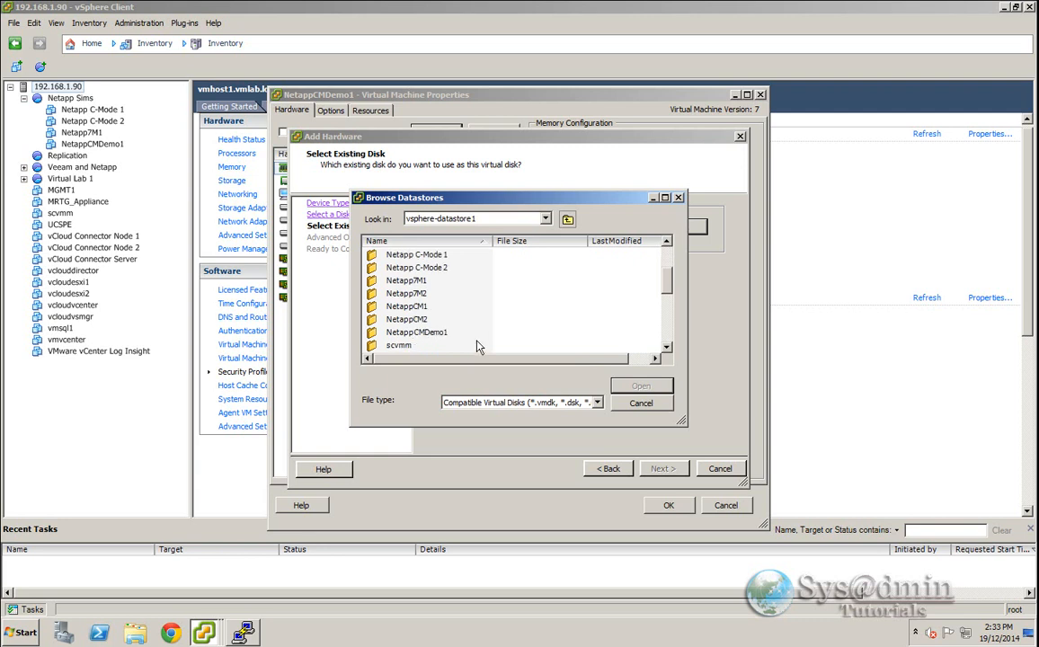
{"action": "double_click", "coordinate": [419, 333]}
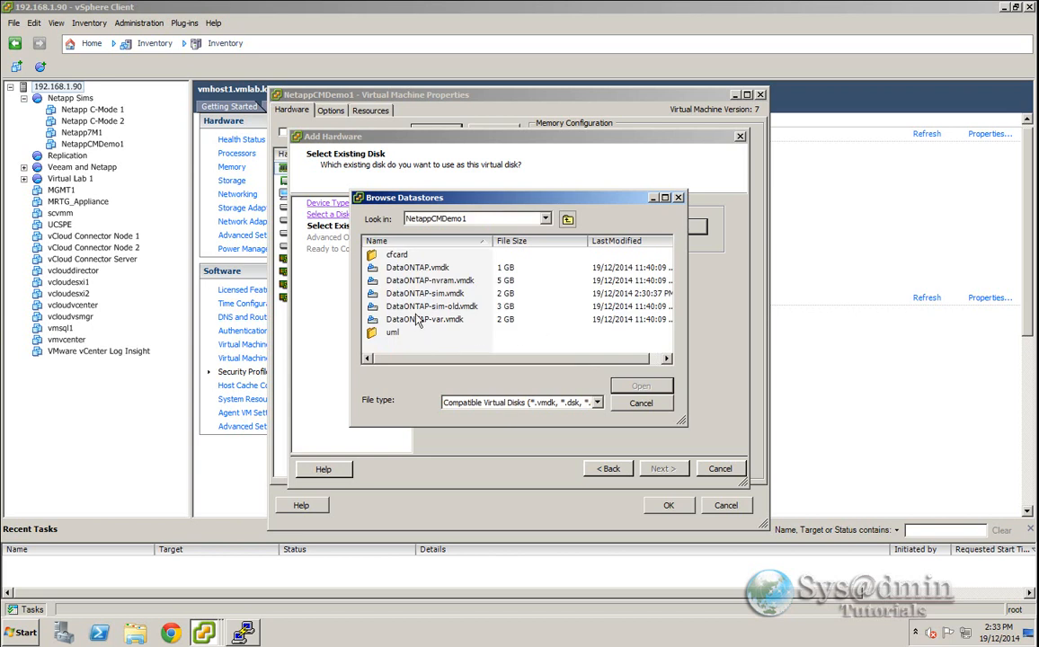
{"action": "left_click", "coordinate": [443, 297]}
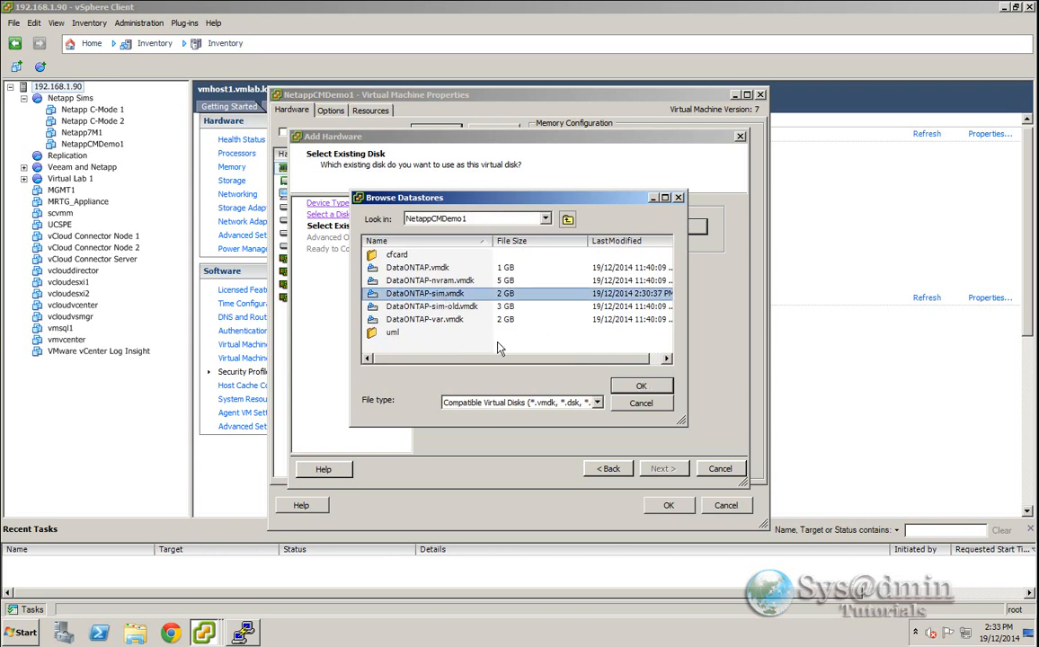
{"action": "left_click", "coordinate": [642, 387]}
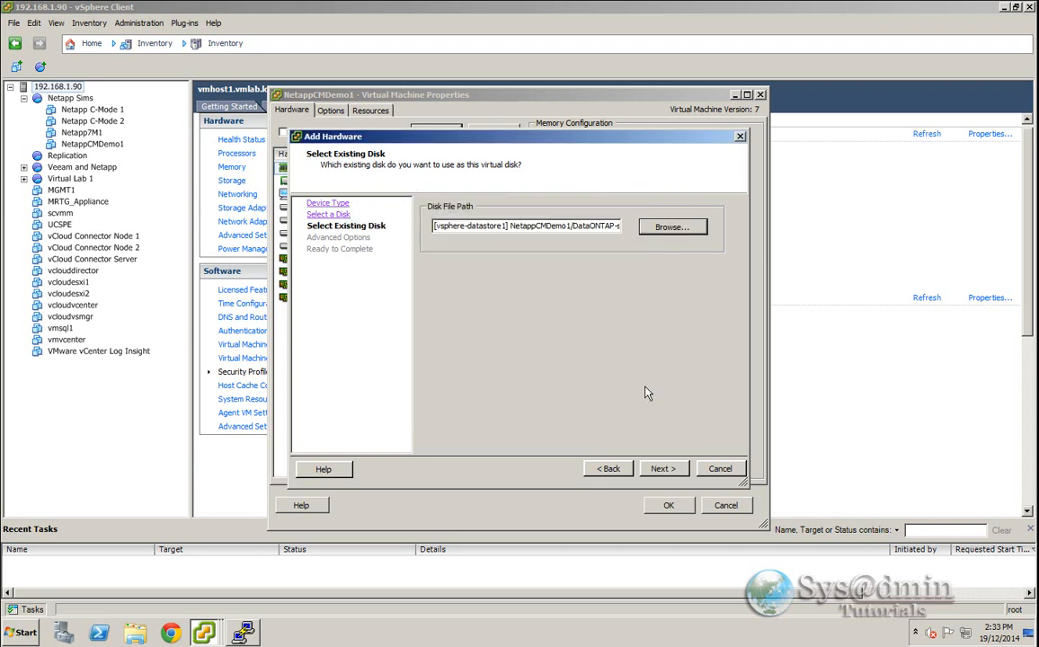
- Finish adding the disk at SCSI (0:0) with default options and apply the VM settings
{"action": "left_click", "coordinate": [674, 473]}
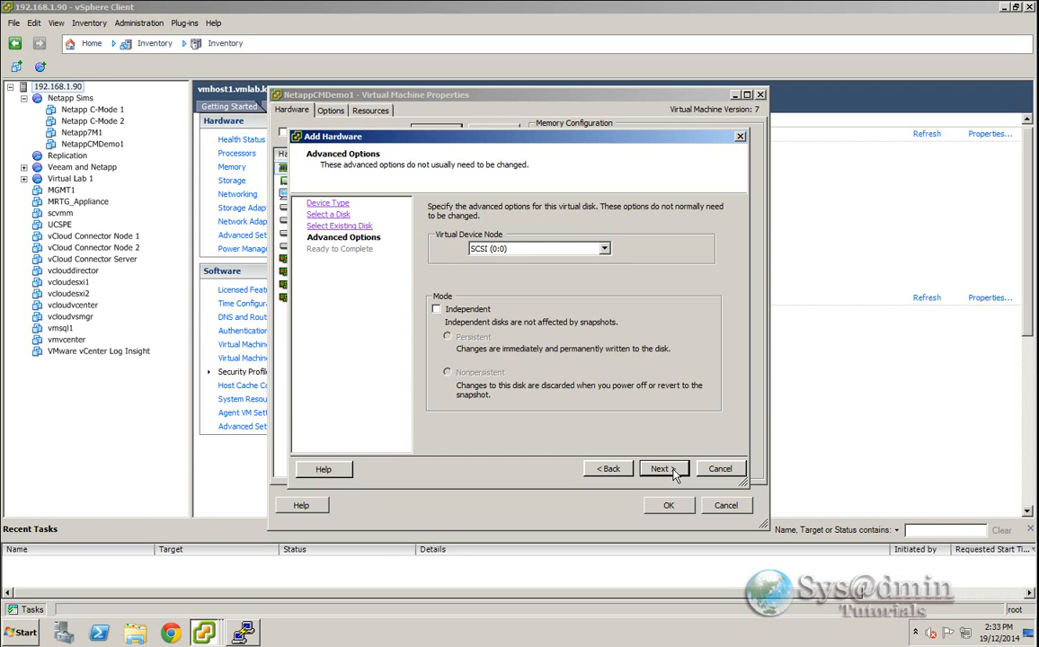
{"action": "left_click", "coordinate": [675, 473]}
{"action": "left_click", "coordinate": [663, 469]}
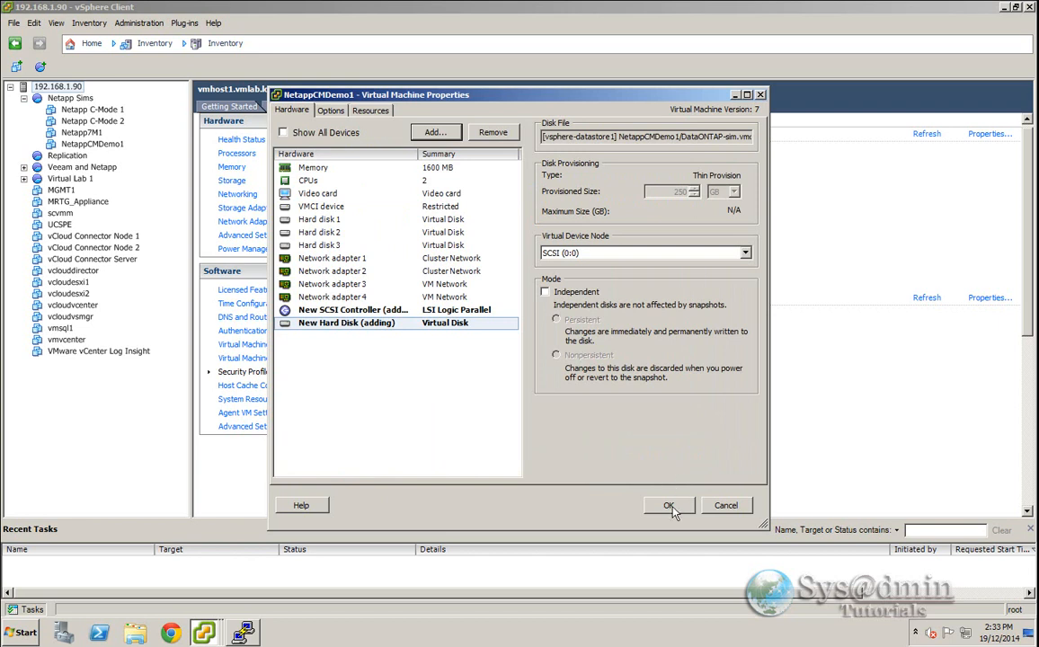
{"action": "left_click", "coordinate": [670, 505]}
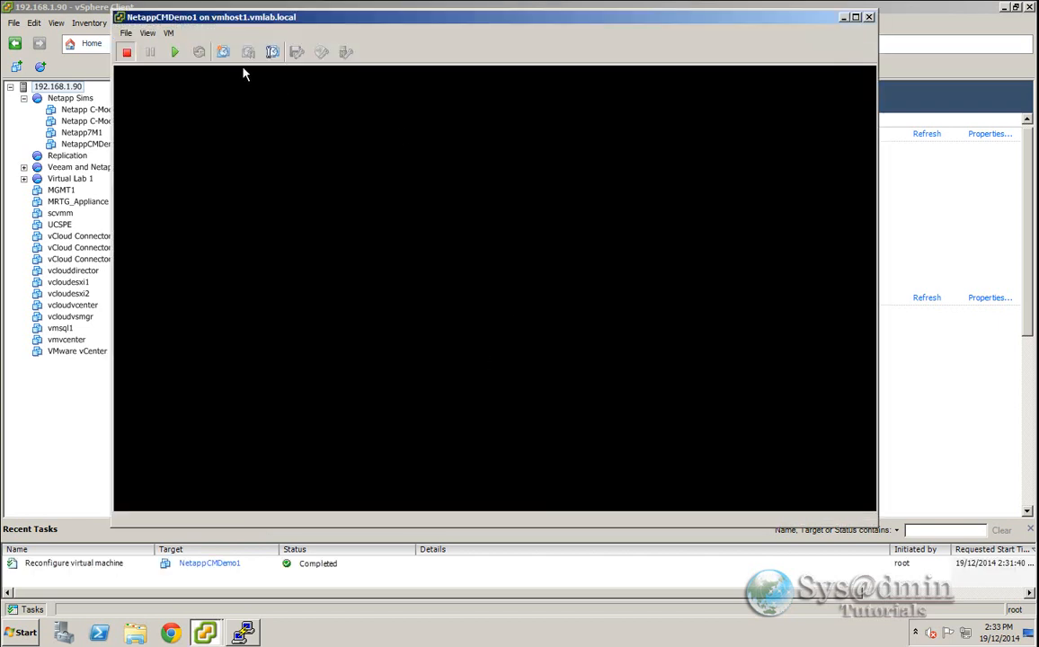
- Reopen the VM settings and increase Hard disk 4's provisioned size to 450 GB
{"action": "left_click", "coordinate": [169, 34]}
{"action": "left_click", "coordinate": [193, 93]}
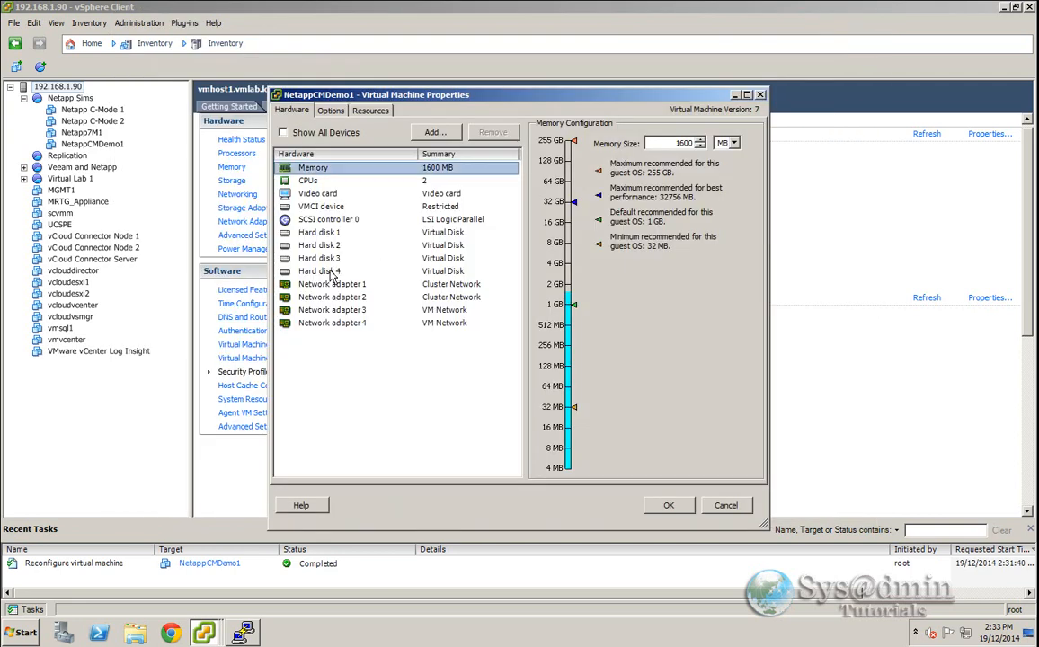
{"action": "left_click", "coordinate": [325, 271]}
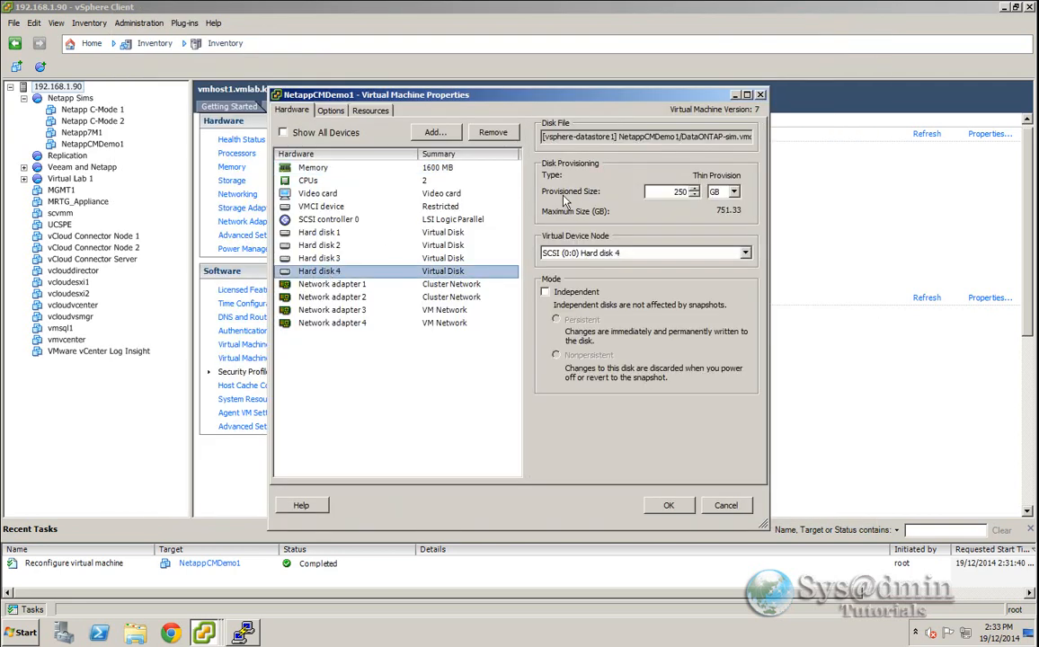
{"action": "left_click", "coordinate": [663, 192]}
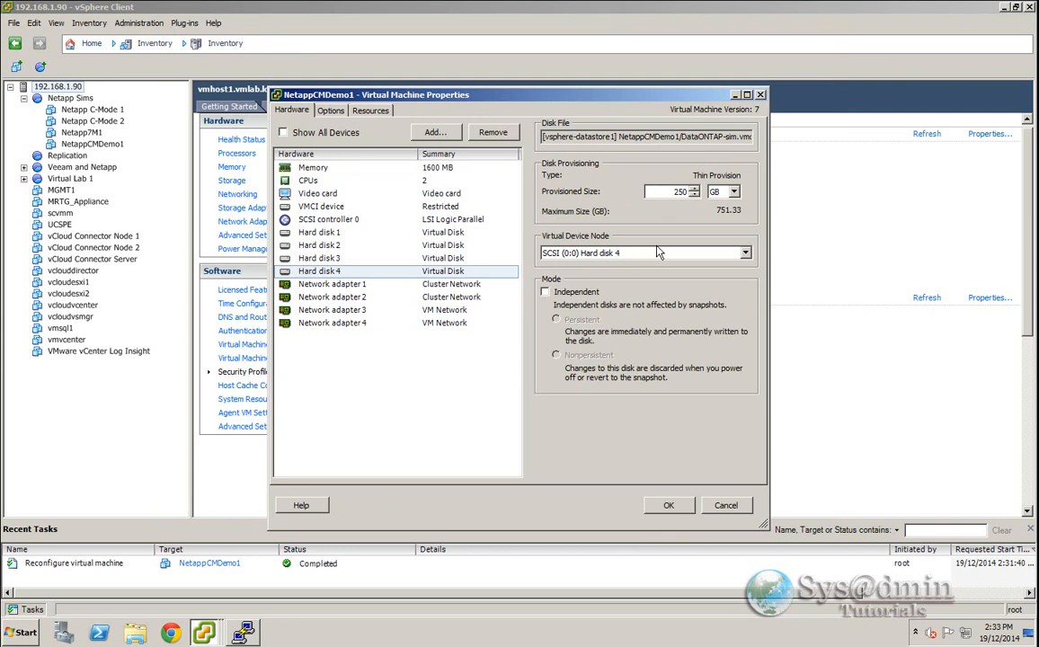
{"action": "left_click_drag", "start_coordinate": [673, 192], "coordinate": [691, 193]}
{"action": "type", "text": "450"}
{"action": "left_click", "coordinate": [670, 506]}
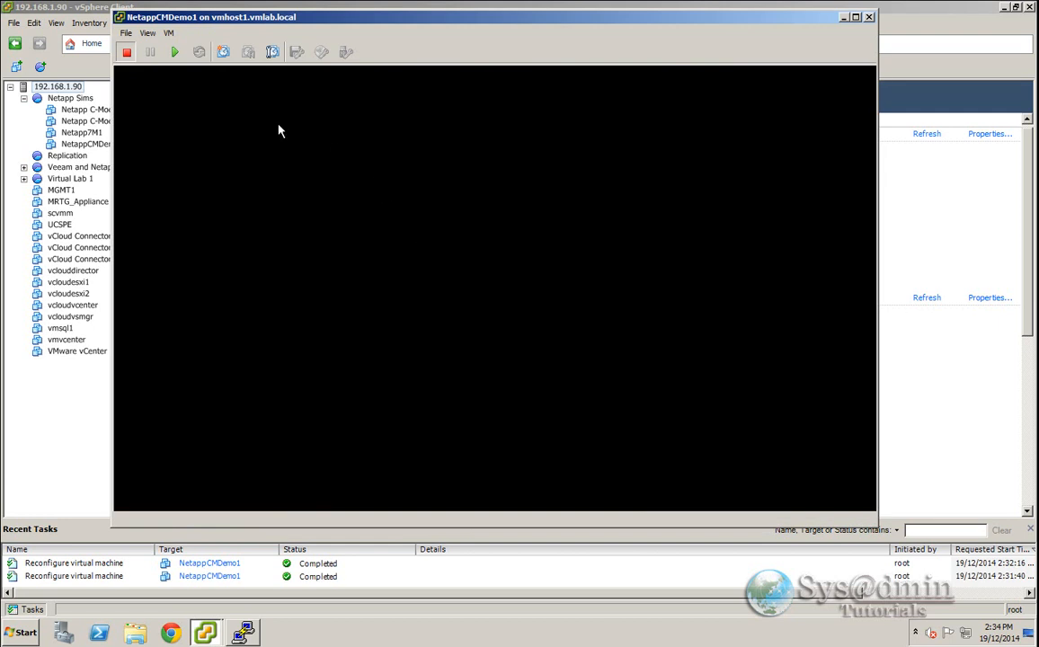
- Remove Hard disk 4 from the virtual machine without deleting its files and apply the settings
{"action": "left_click", "coordinate": [169, 33]}
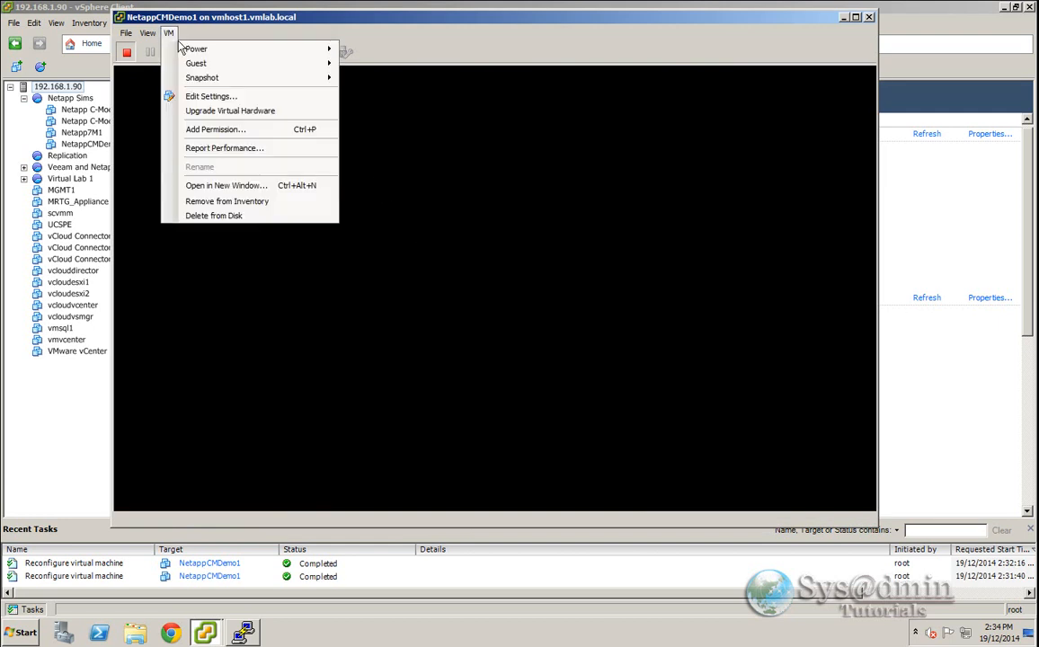
{"action": "left_click", "coordinate": [226, 97]}
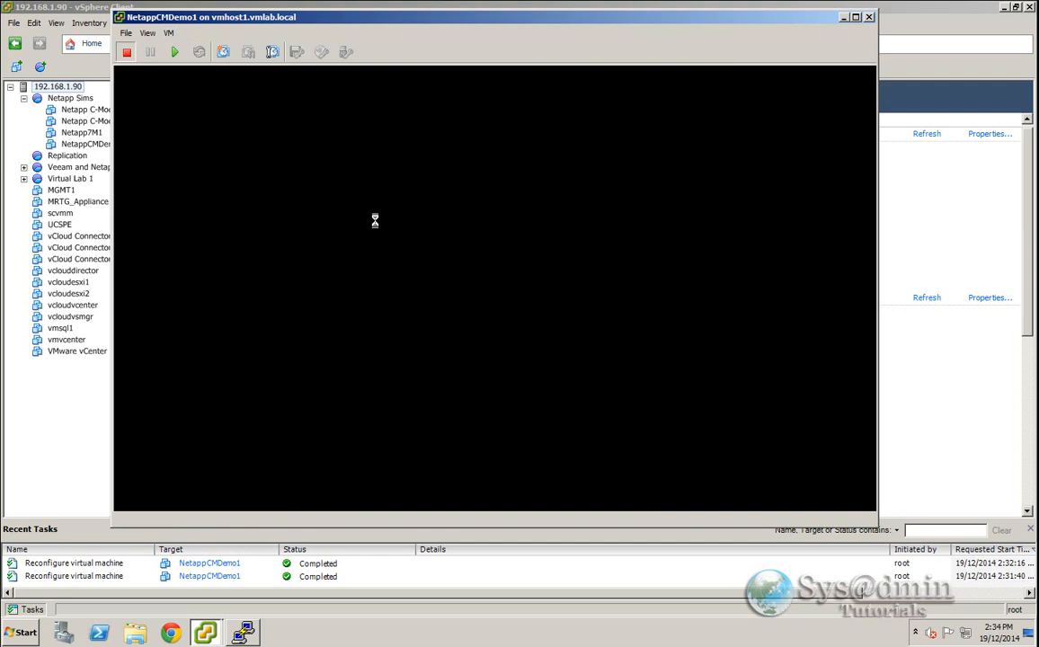
{"action": "left_click", "coordinate": [317, 270]}
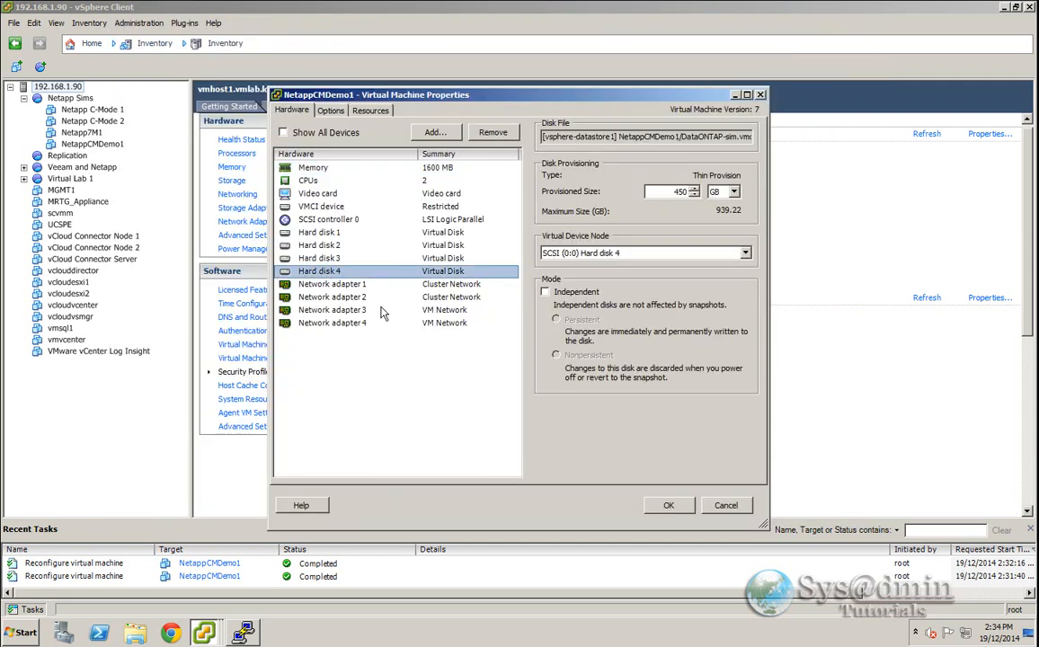
{"action": "double_click", "coordinate": [668, 195]}
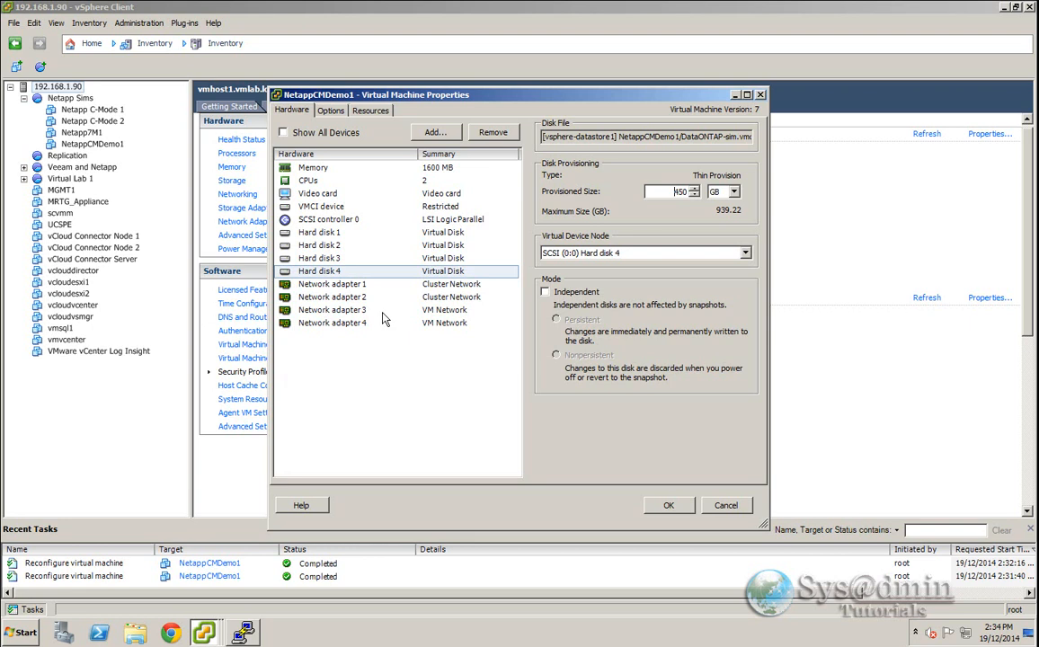
{"action": "left_click", "coordinate": [493, 132]}
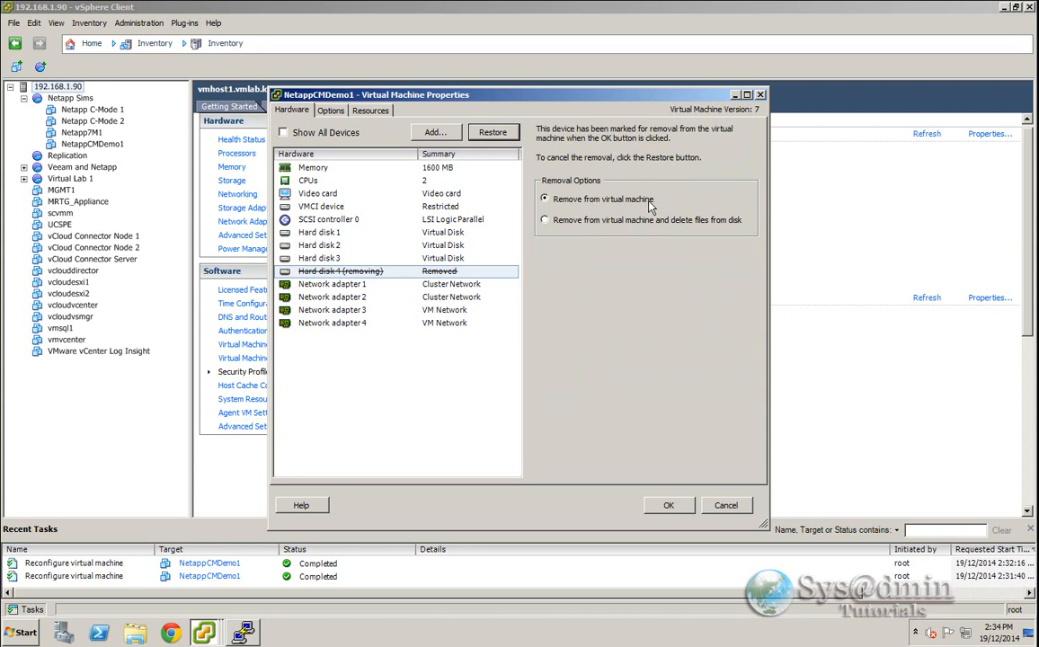
{"action": "left_click", "coordinate": [668, 505]}
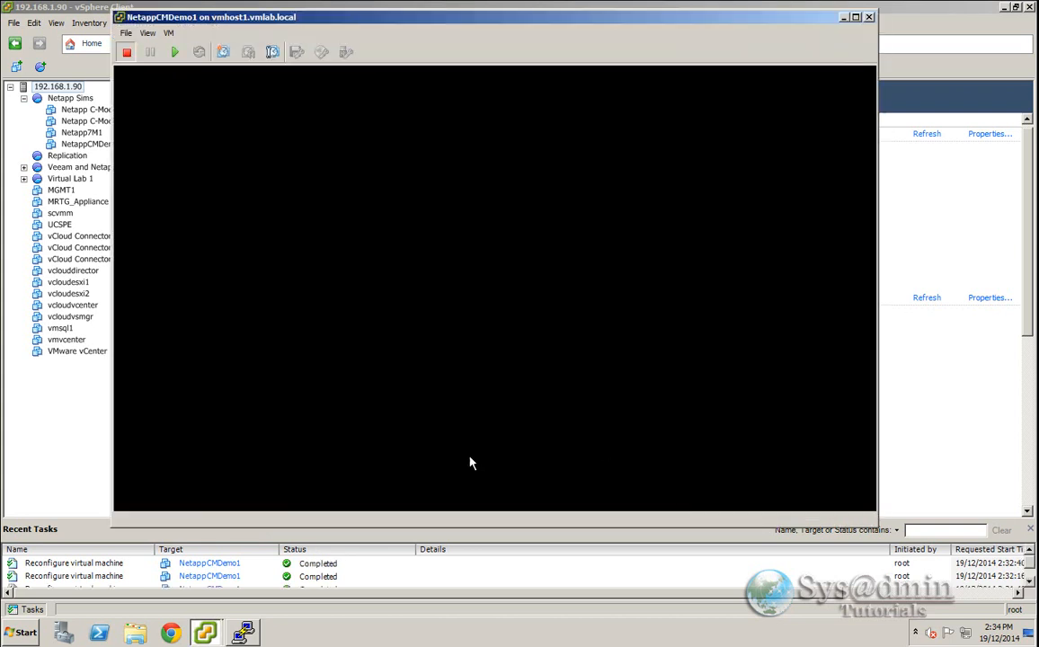
- Return to the PuTTY session and open DataONTAP-sim.vmdk in vi
{"action": "left_click", "coordinate": [244, 634]}
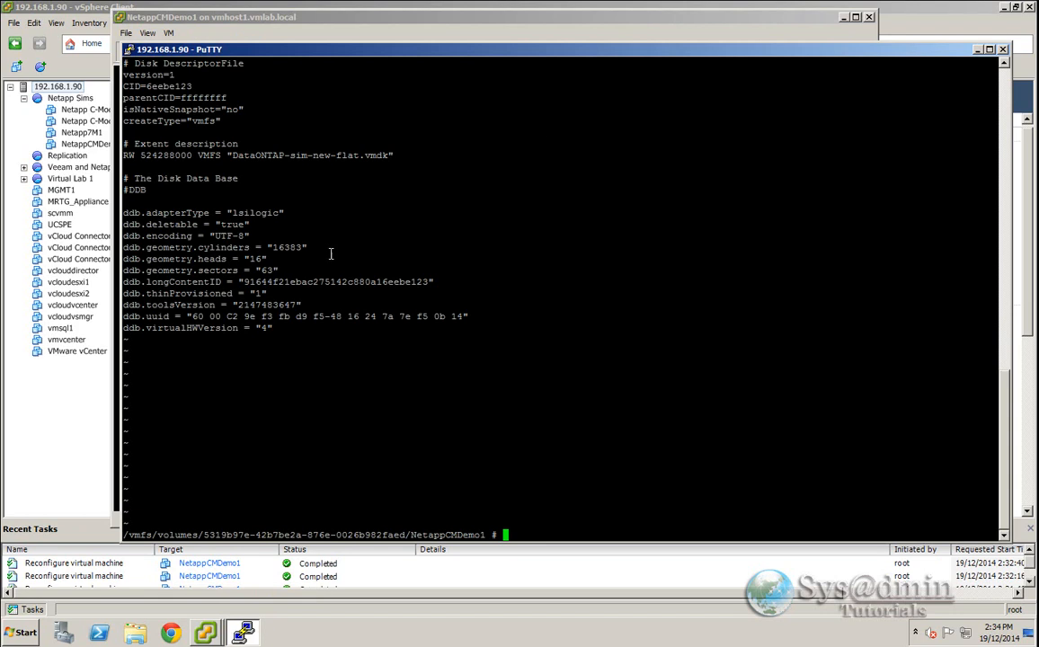
{"action": "left_click_drag", "start_coordinate": [495, 52], "coordinate": [438, 30]}
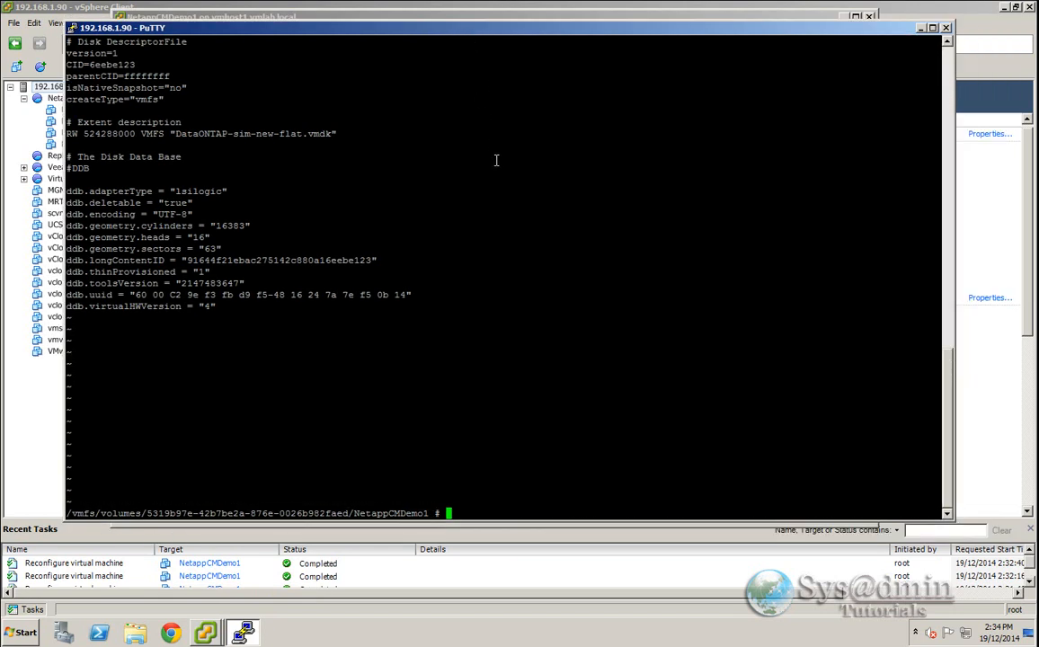
{"action": "type", "text": "vi DataONTAP-sim.vmdk"}
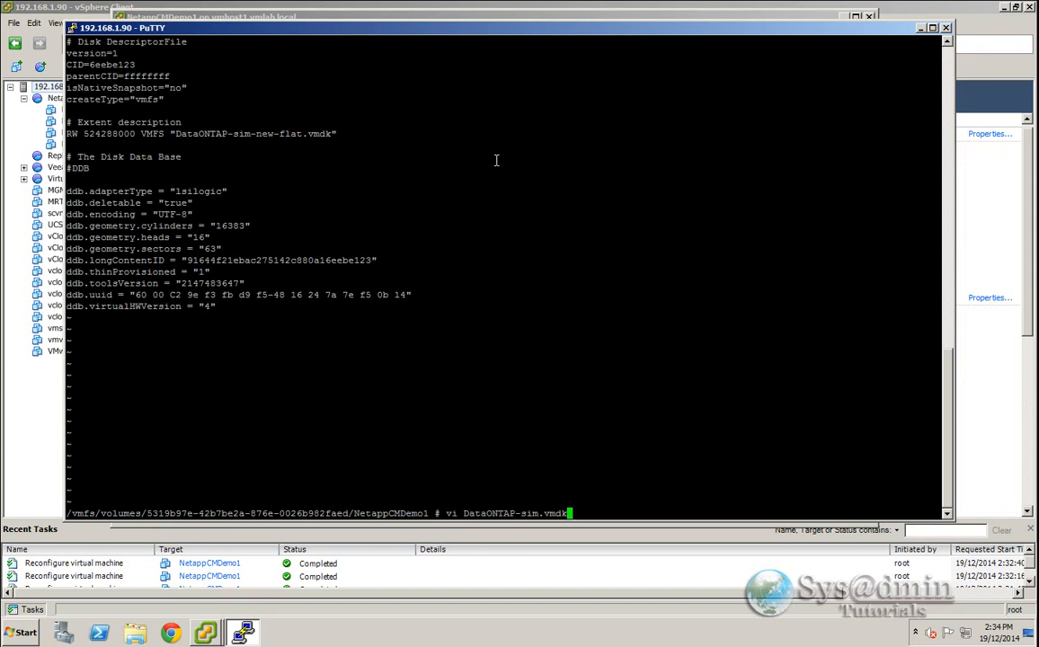
{"action": "key", "text": "Return"}
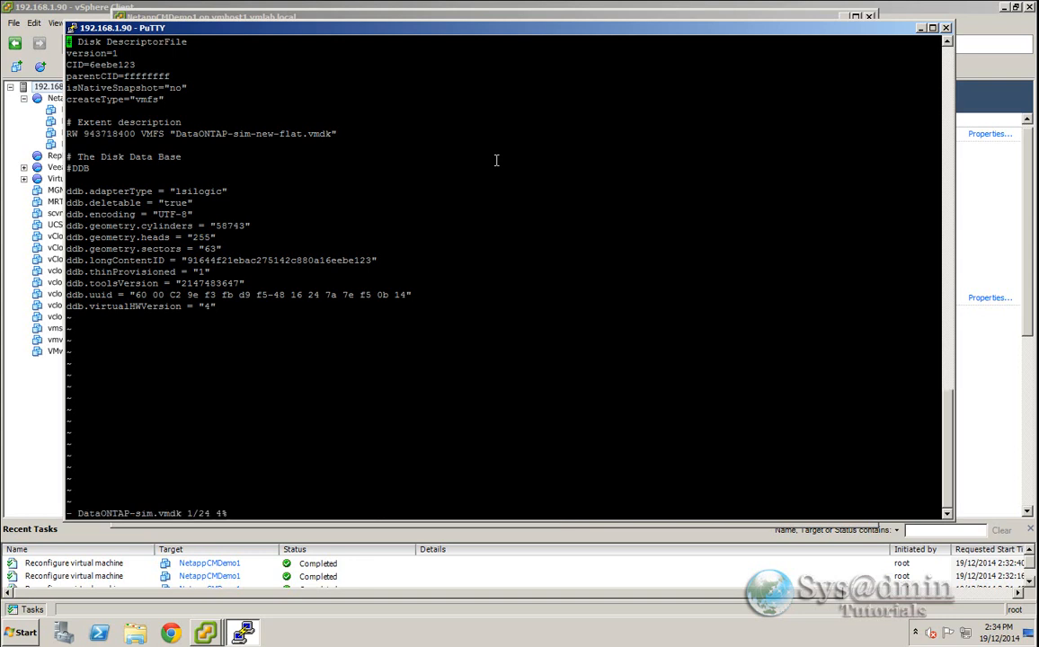
- Change ddb.adapterType to ide, save the file with :wq!, and minimize the terminal
{"action": "key", "text": "Down"}
{"action": "key", "text": "Down"}
{"action": "key", "text": "Down"}
{"action": "key", "text": "Down"}
{"action": "key", "text": "Down"}
{"action": "key", "text": "Down"}
{"action": "key", "text": "Down"}
{"action": "key", "text": "Down"}
{"action": "key", "text": "Down"}
{"action": "key", "text": "Down"}
{"action": "key", "text": "Down"}
{"action": "key", "text": "Down"}
{"action": "key", "text": "Down"}
{"action": "key", "text": "Right"}
{"action": "key", "text": "Right"}
{"action": "key", "text": "w"}
{"action": "key", "text": "w"}
{"action": "key", "text": "w"}
{"action": "key", "text": "w"}
{"action": "key", "text": "w"}
{"action": "key", "text": "i"}
{"action": "type", "text": "ide"}
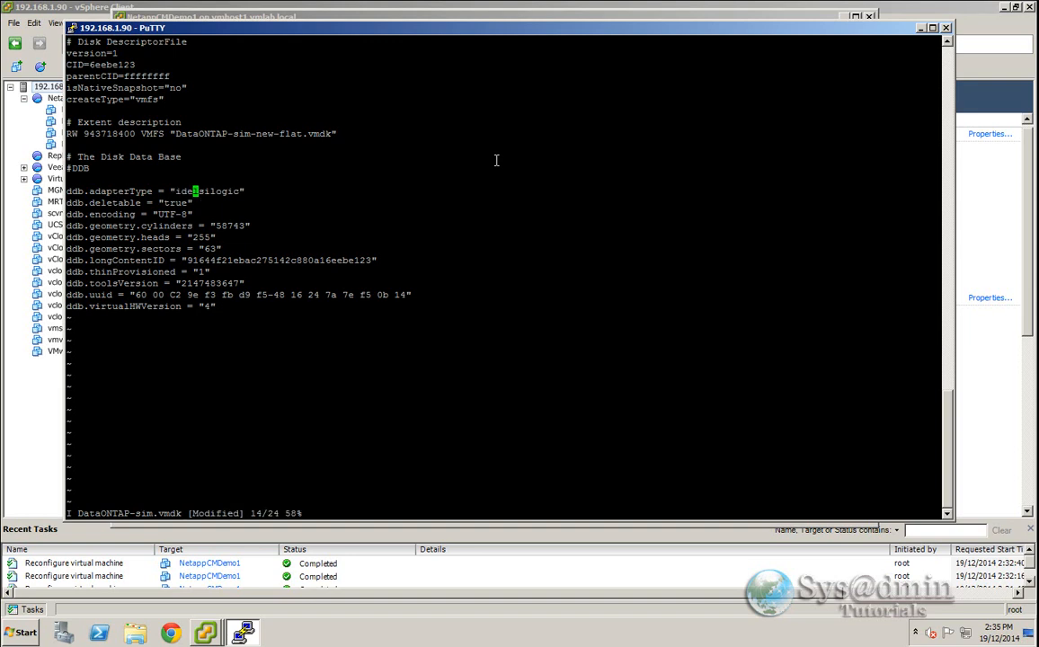
{"action": "key", "text": "Escape"}
{"action": "key", "text": "Right"}
{"action": "key", "text": "x"}
{"action": "key", "text": "x"}
{"action": "key", "text": "x"}
{"action": "key", "text": "x"}
{"action": "key", "text": "x"}
{"action": "key", "text": "x"}
{"action": "key", "text": "x"}
{"action": "key", "text": "x"}
{"action": "key", "text": "x"}
{"action": "type", "text": ":"}
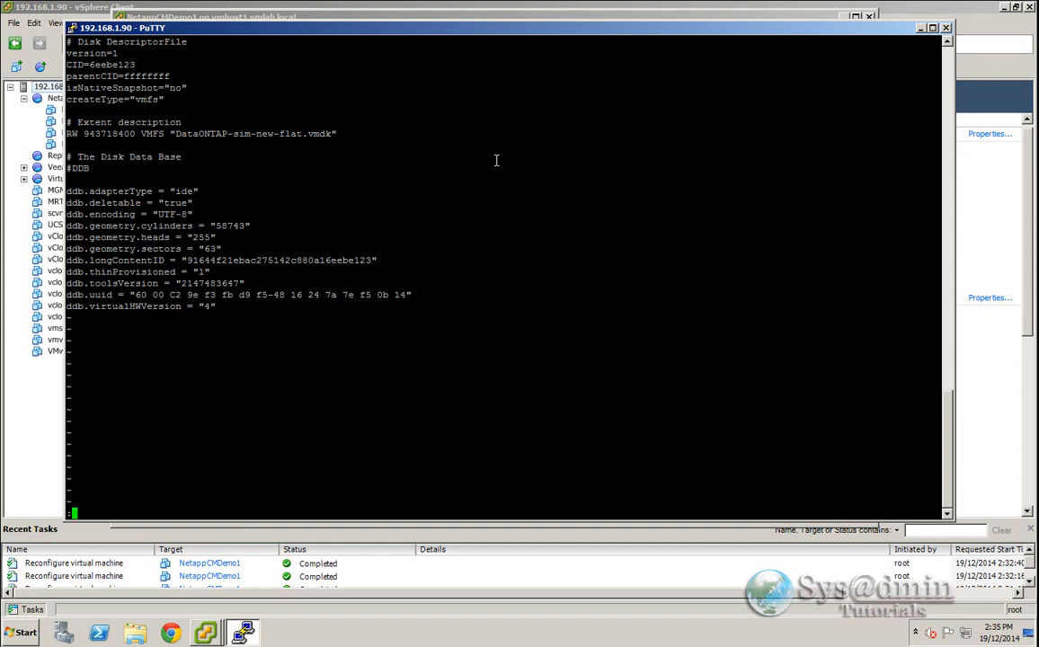
{"action": "type", "text": "wq!"}
{"action": "key", "text": "Return"}
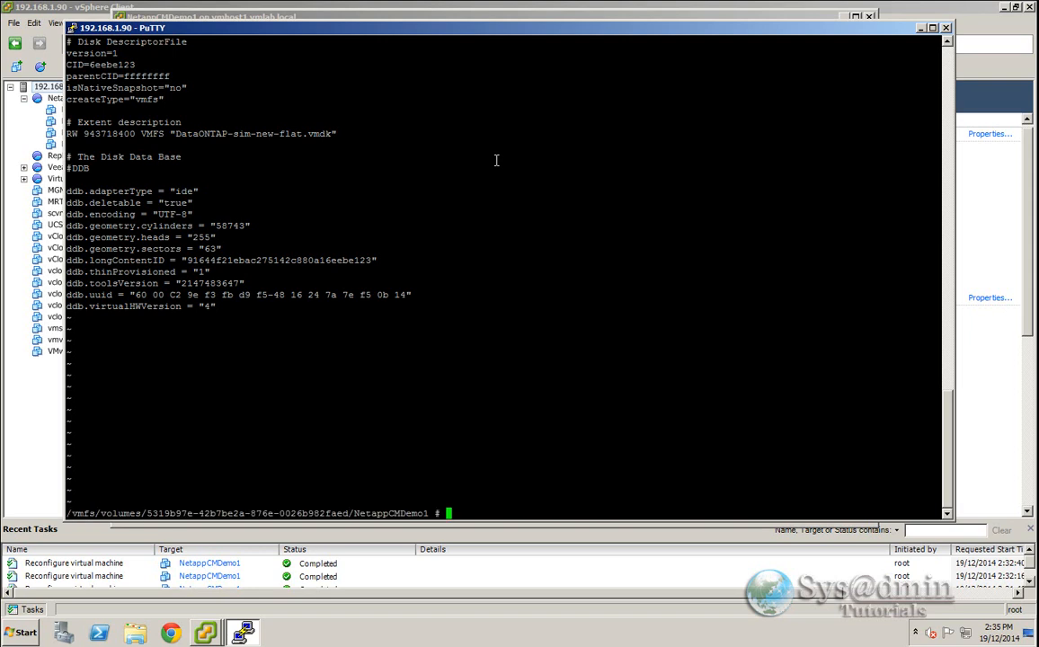
{"action": "left_click", "coordinate": [921, 29]}
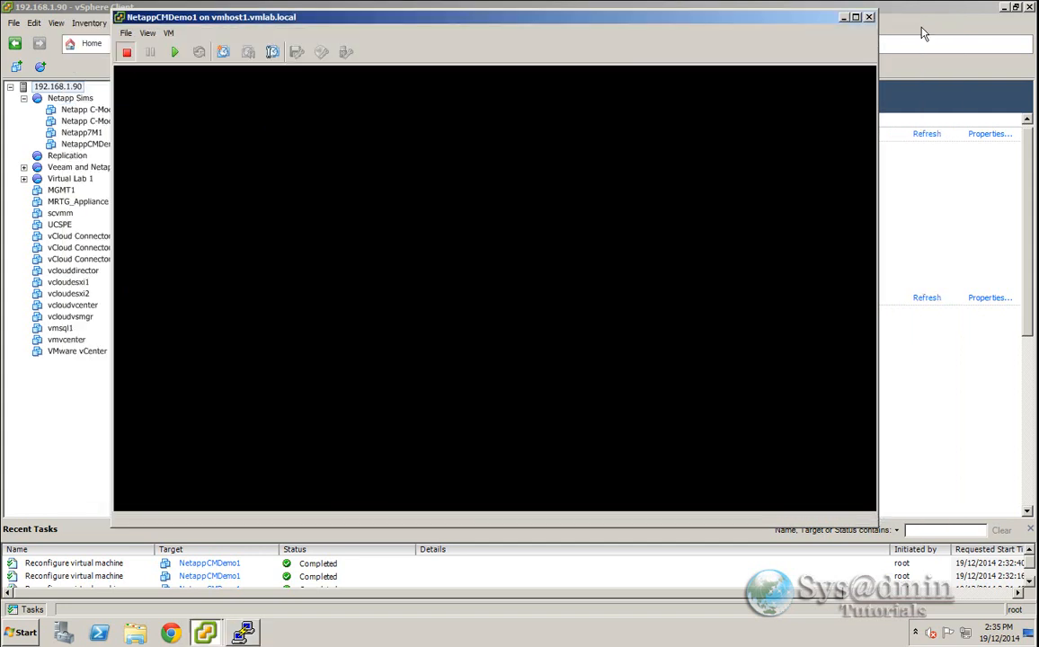
- Open the VM's settings and start adding a hard disk that uses an existing virtual disk
{"action": "left_click", "coordinate": [169, 34]}
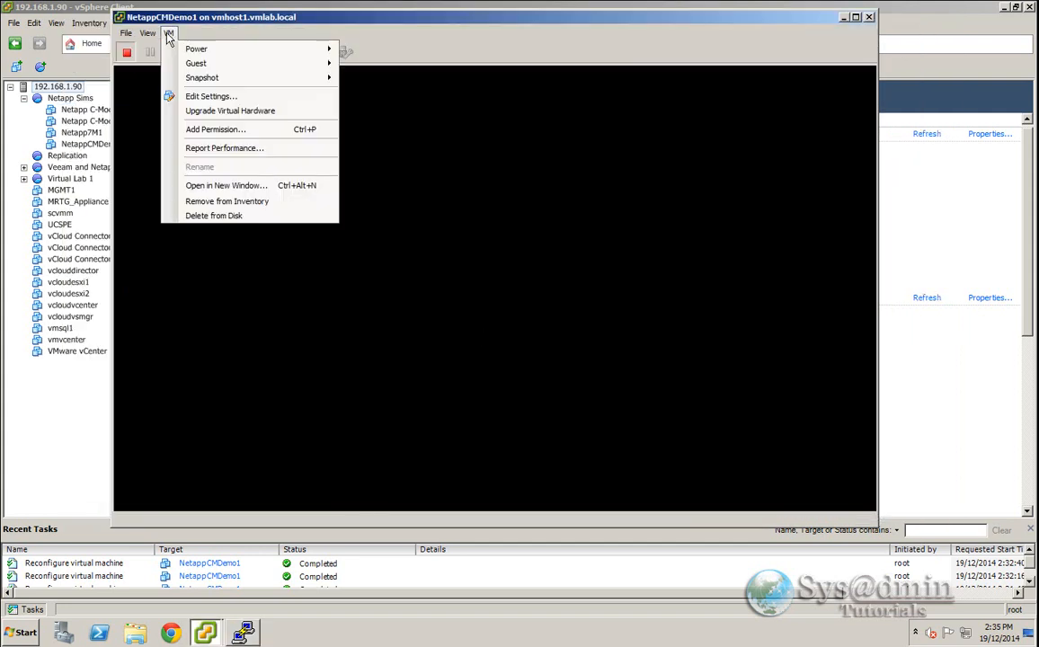
{"action": "left_click", "coordinate": [197, 96]}
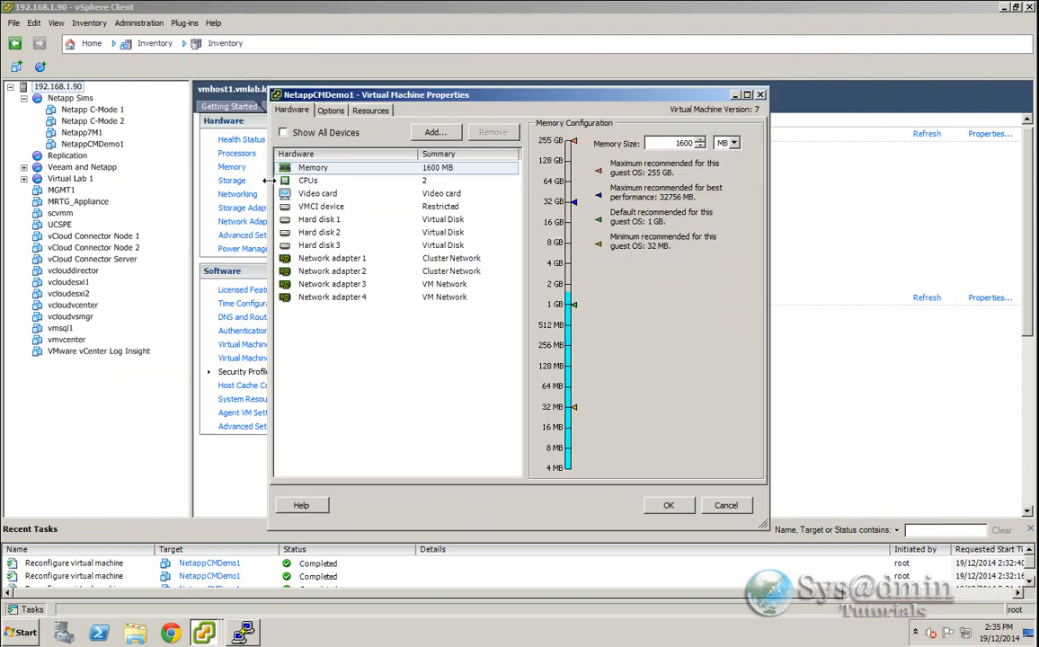
{"action": "left_click", "coordinate": [435, 133]}
{"action": "left_click", "coordinate": [452, 330]}
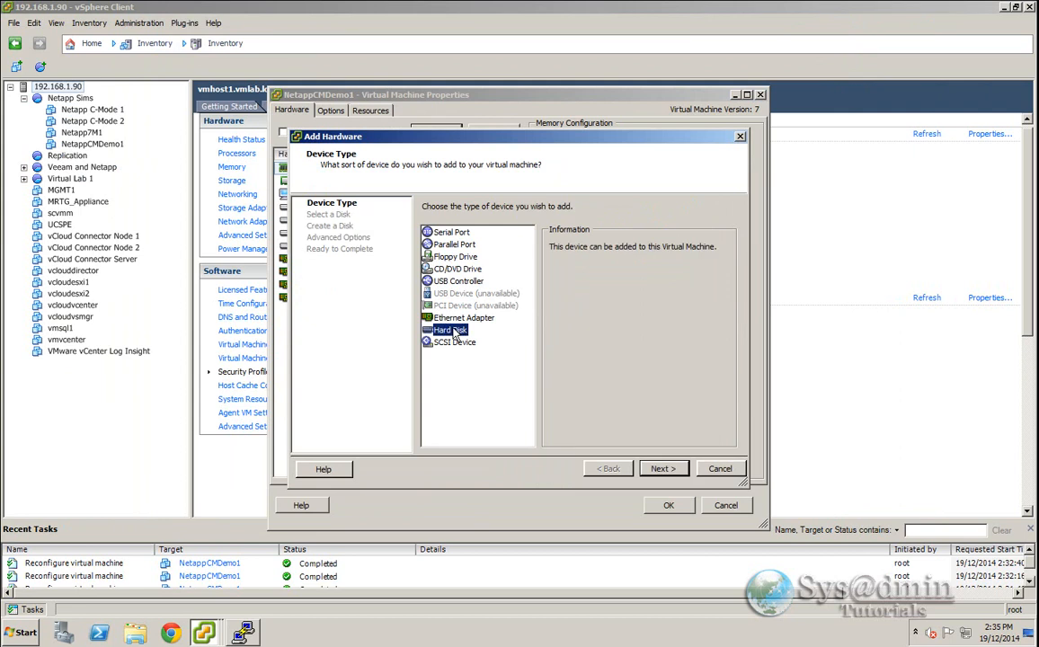
{"action": "left_click", "coordinate": [662, 468]}
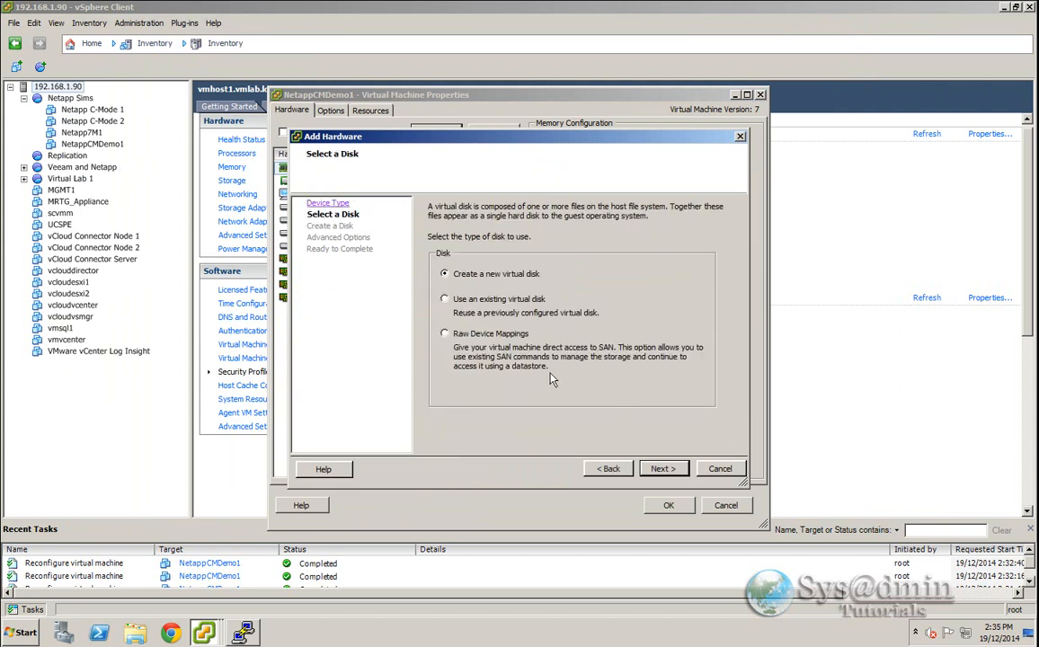
{"action": "left_click", "coordinate": [447, 299]}
{"action": "left_click", "coordinate": [662, 468]}
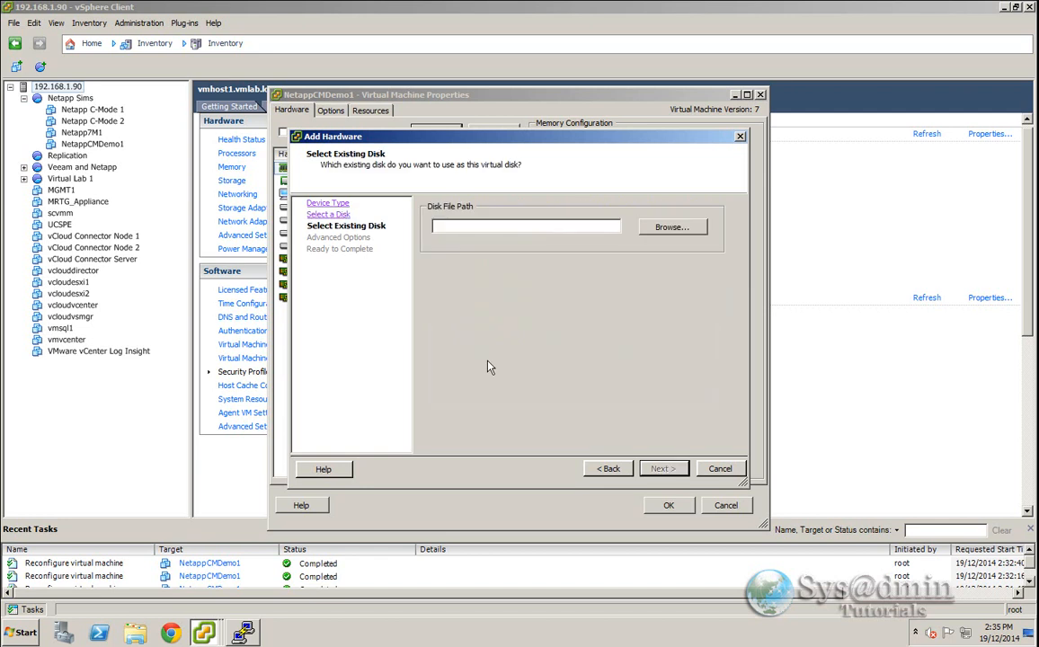
- Browse vsphere-datastore1's NetappCMDemo1 folder and pick DataONTAP-sim.vmdk as the disk file
{"action": "left_click", "coordinate": [652, 228]}
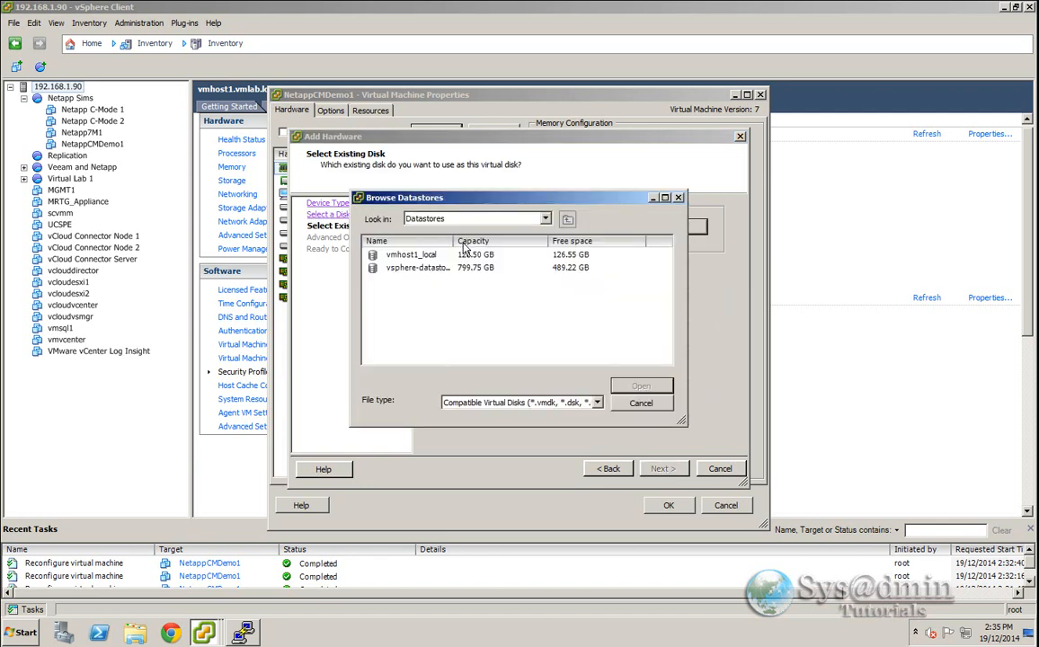
{"action": "left_click_drag", "start_coordinate": [454, 241], "coordinate": [485, 241]}
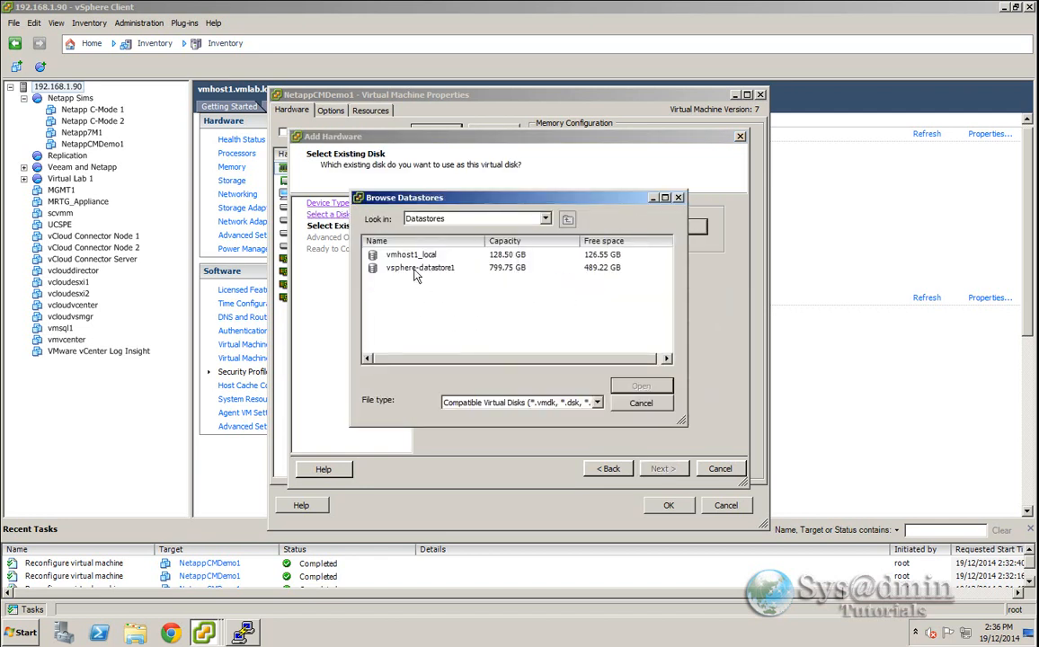
{"action": "double_click", "coordinate": [416, 271]}
{"action": "left_click", "coordinate": [415, 241]}
{"action": "scroll", "coordinate": [419, 294], "scroll_direction": "down", "scroll_amount": 4}
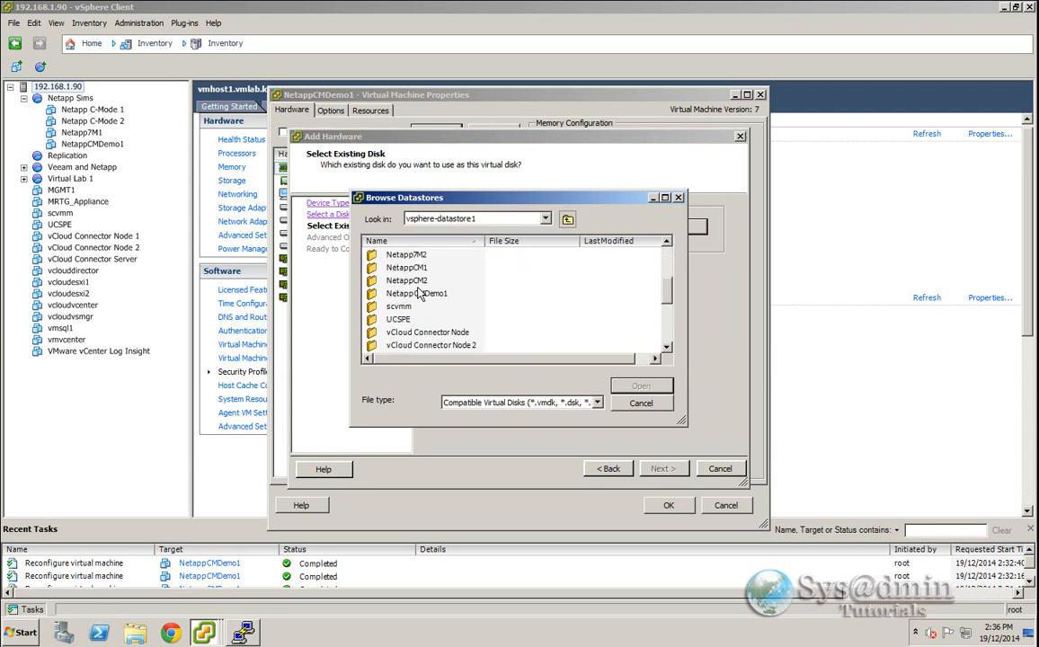
{"action": "double_click", "coordinate": [419, 294]}
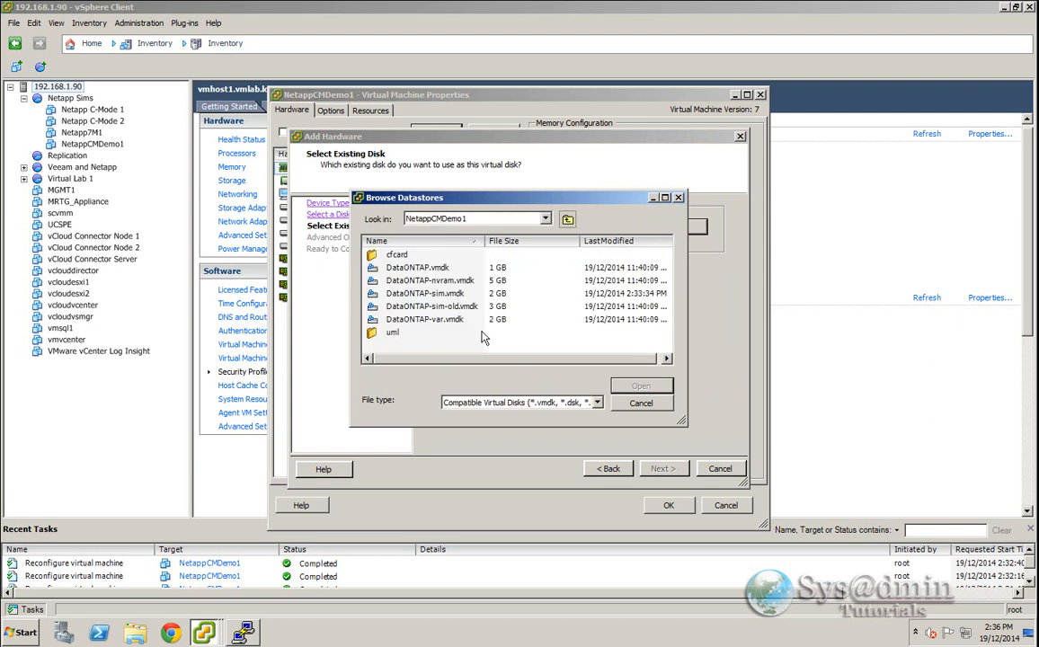
{"action": "left_click", "coordinate": [449, 295]}
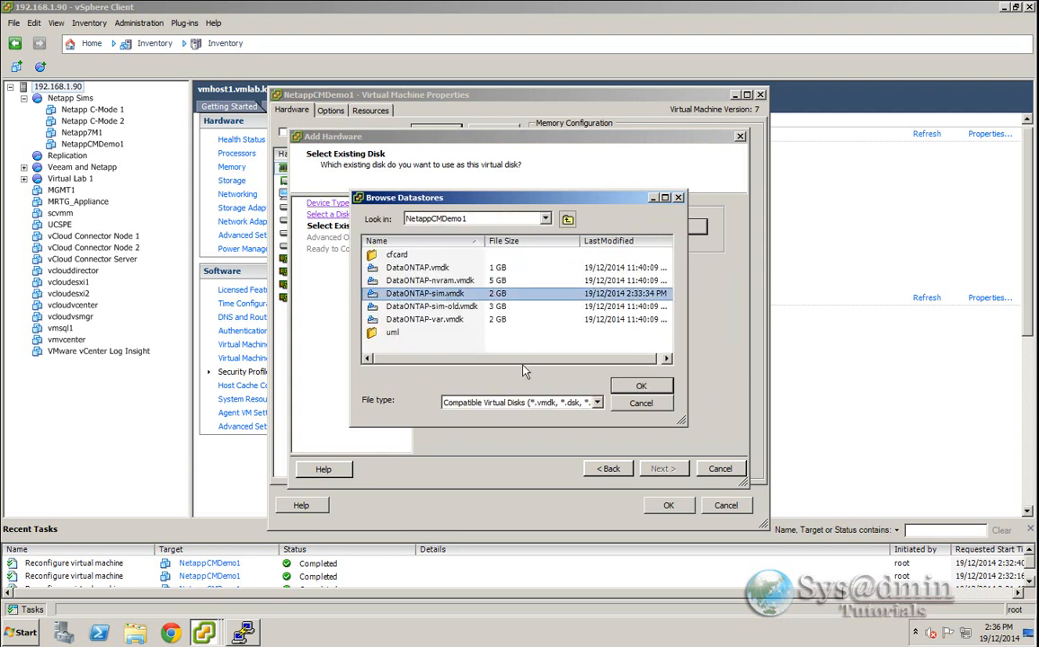
{"action": "left_click", "coordinate": [640, 388]}
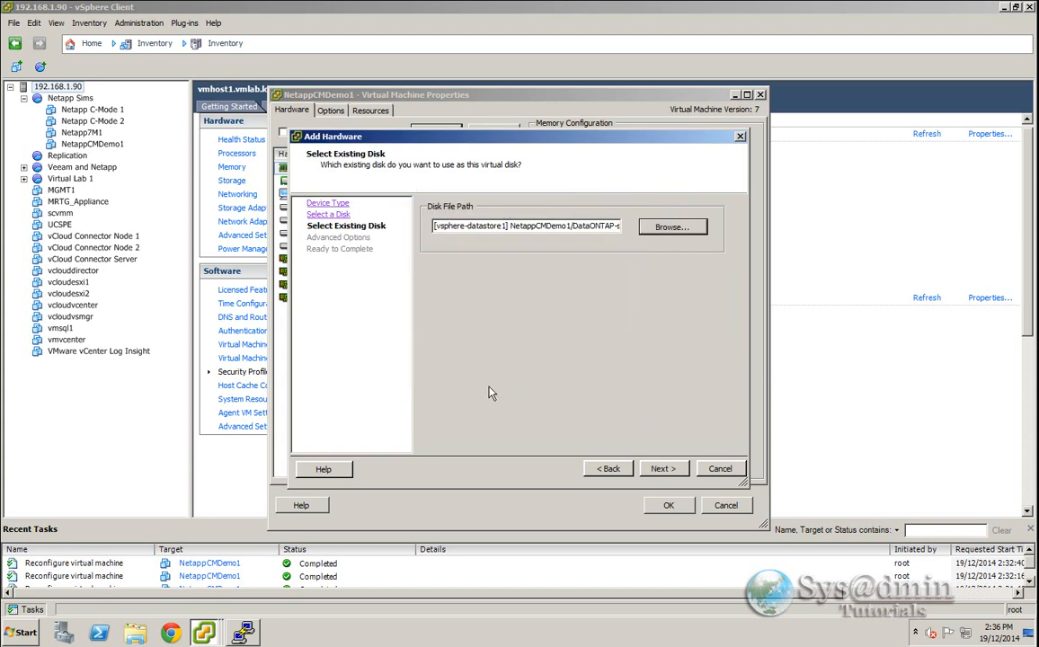
- Finish adding the disk on virtual device node IDE (1:1) and apply the VM settings
{"action": "left_click", "coordinate": [663, 469]}
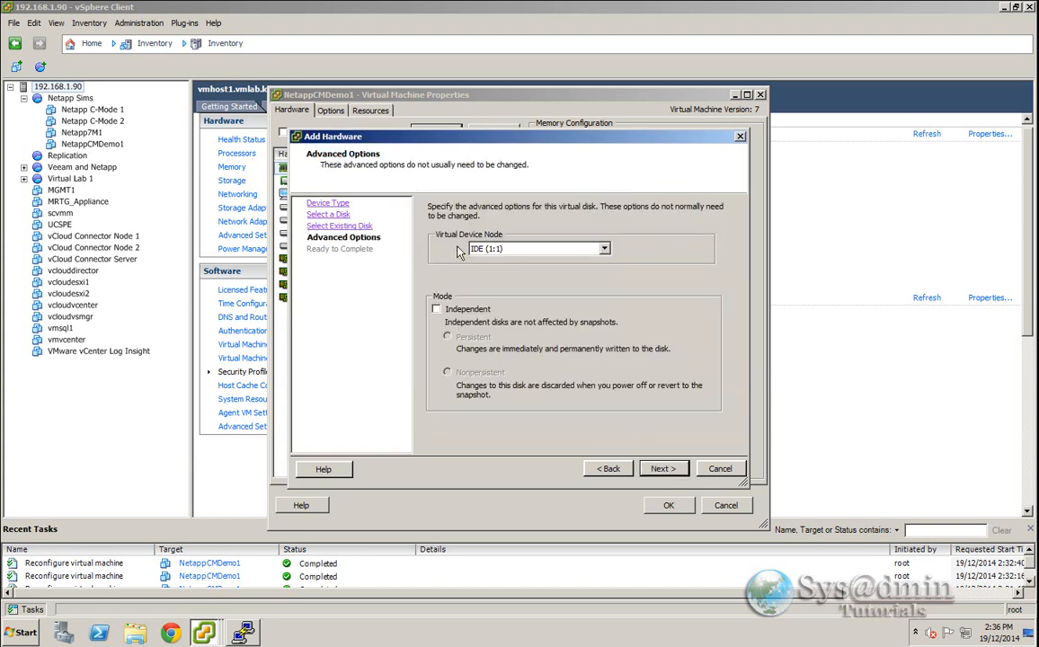
{"action": "left_click", "coordinate": [676, 477]}
{"action": "left_click", "coordinate": [663, 469]}
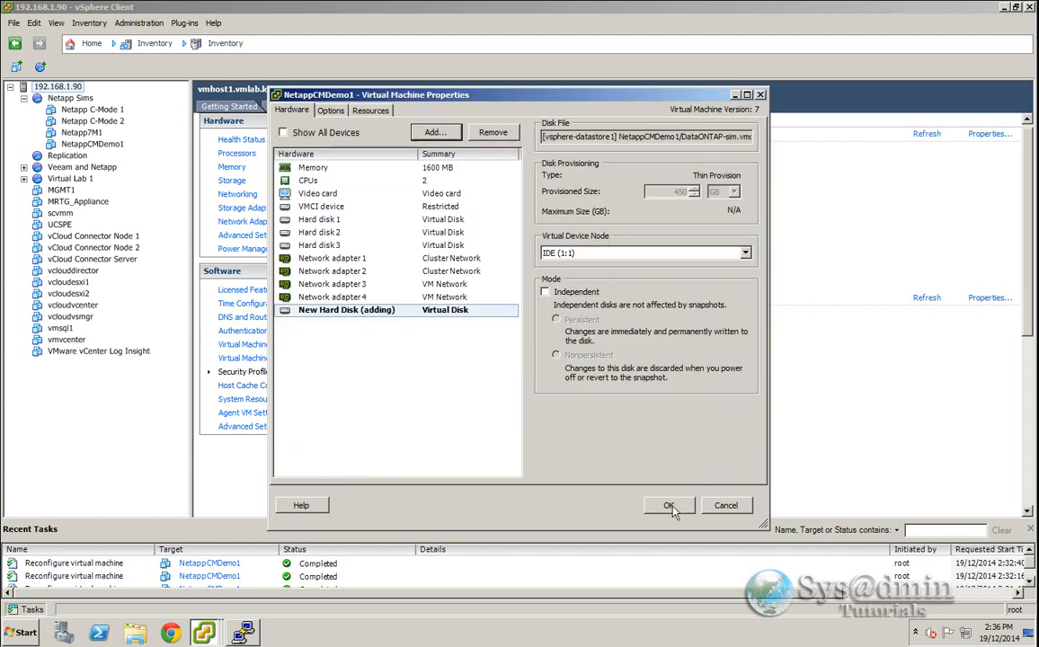
{"action": "left_click", "coordinate": [669, 505]}
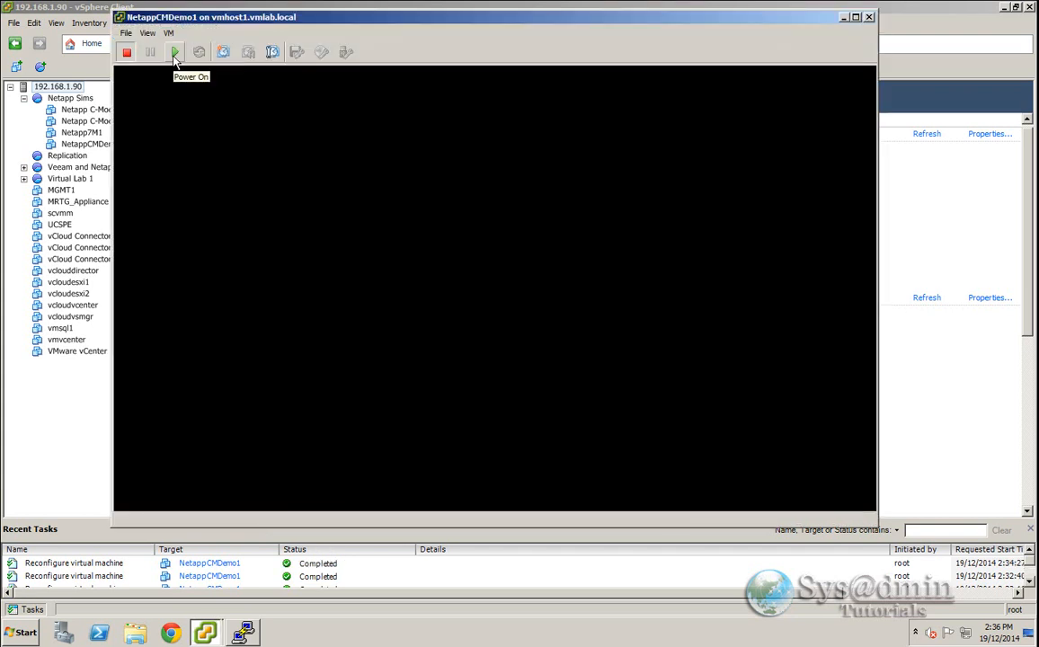
- Power on the VM, interrupt the boot to reach the boot menu, and choose option 5 for maintenance mode
{"action": "left_click", "coordinate": [177, 54]}
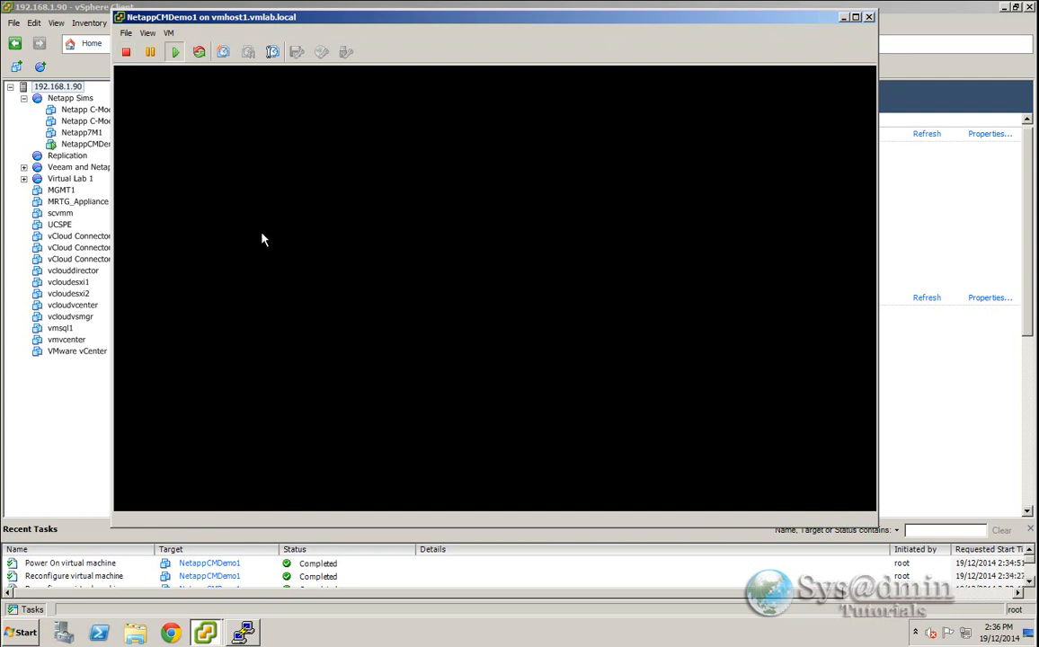
{"action": "left_click", "coordinate": [499, 290]}
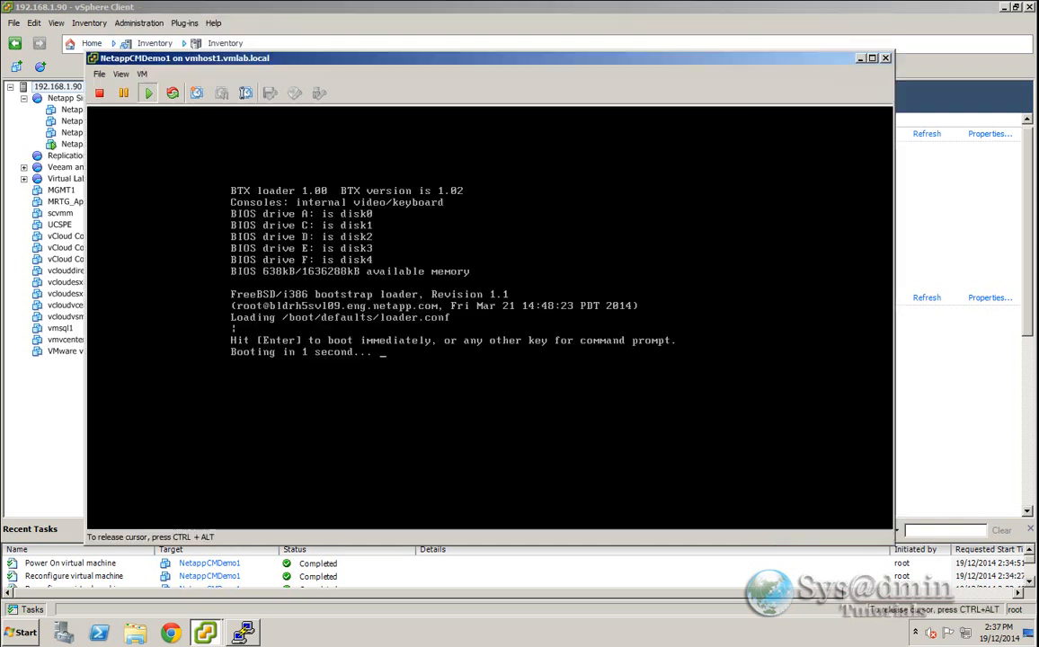
{"action": "key", "text": "ctrl+c"}
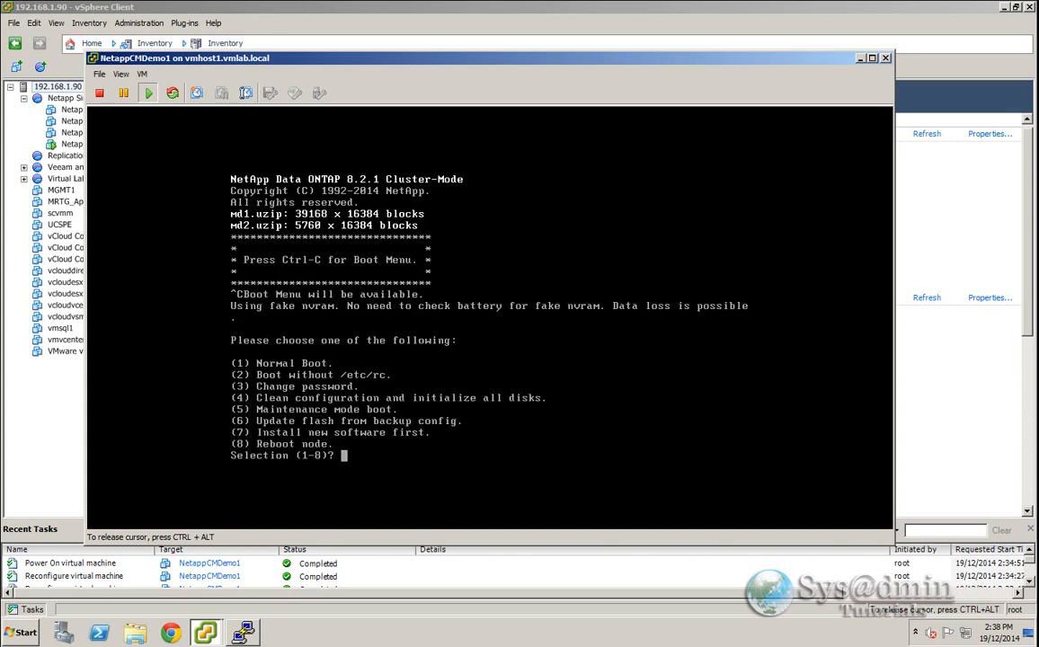
{"action": "type", "text": "5"}
{"action": "key", "text": "Return"}
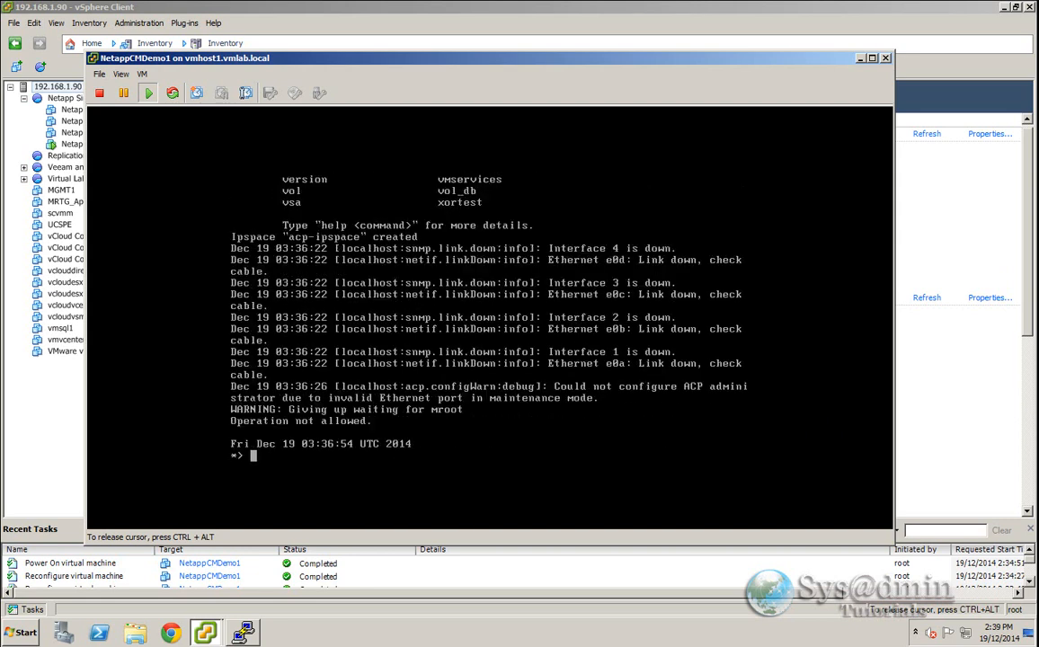
- List the owned disks with disk show and the unowned disks with disk show -n
{"action": "type", "text": "disk show"}
{"action": "key", "text": "Return"}
{"action": "type", "text": "disk show -n"}
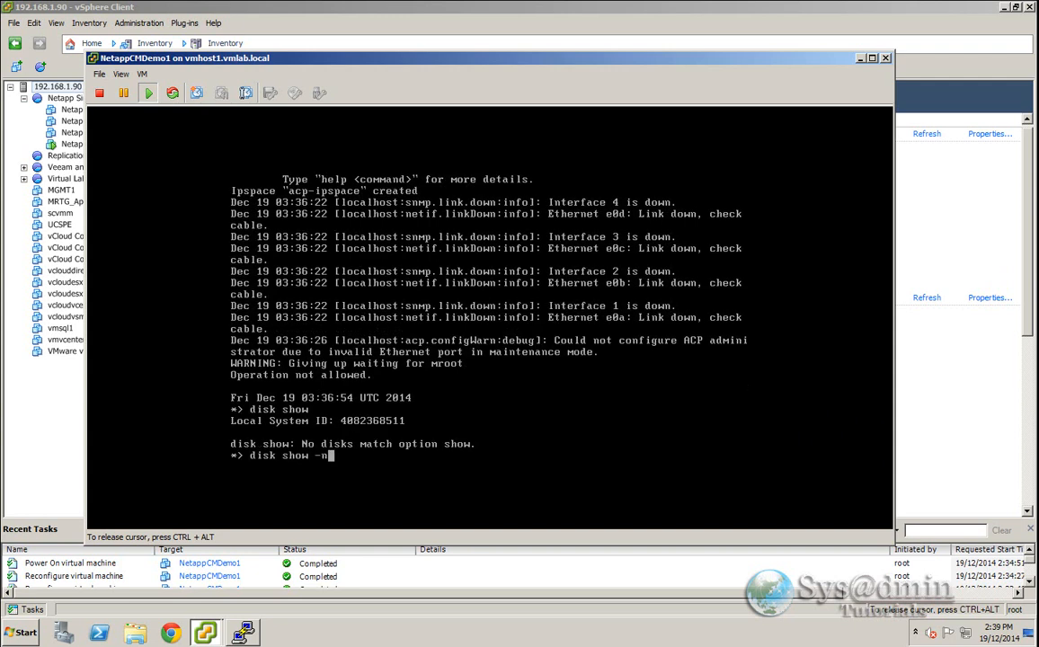
{"action": "key", "text": "Return"}
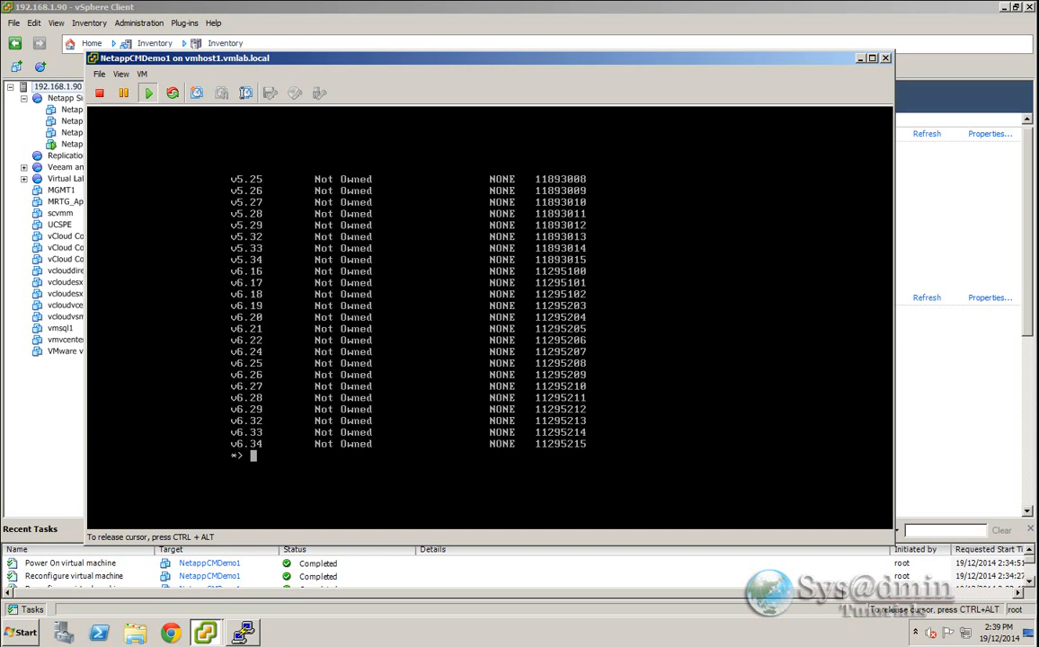
- Assign disks v5.16, v5.17 and v5.18 to this node with disk assign
{"action": "type", "text": "disk assign v5"}
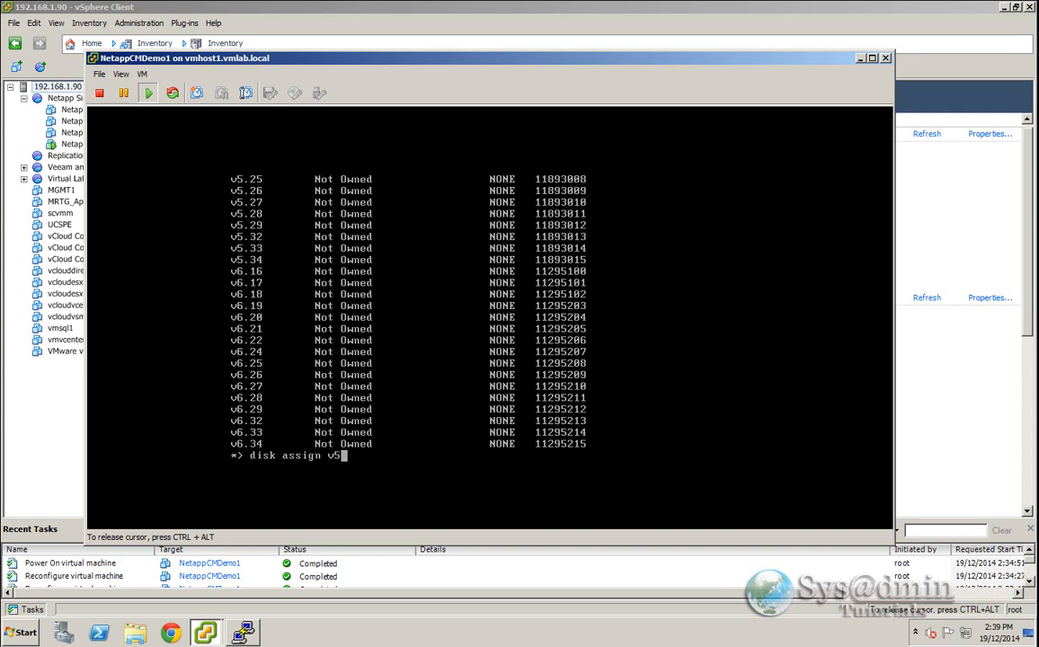
{"action": "type", "text": ".16"}
{"action": "type", "text": "v5.17 v5.18"}
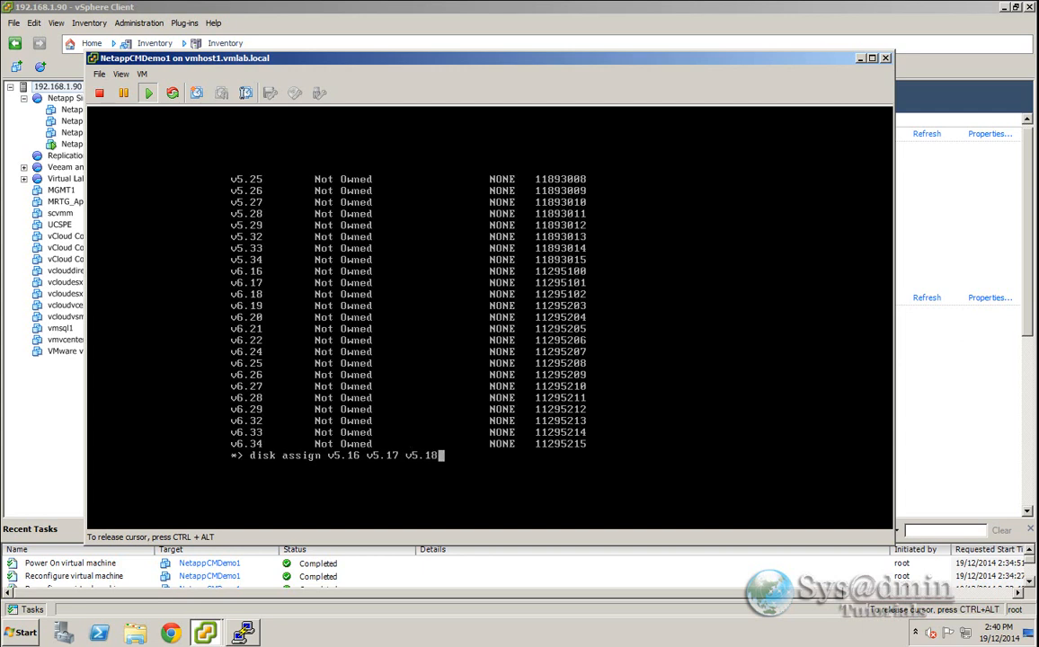
{"action": "key", "text": "Return"}
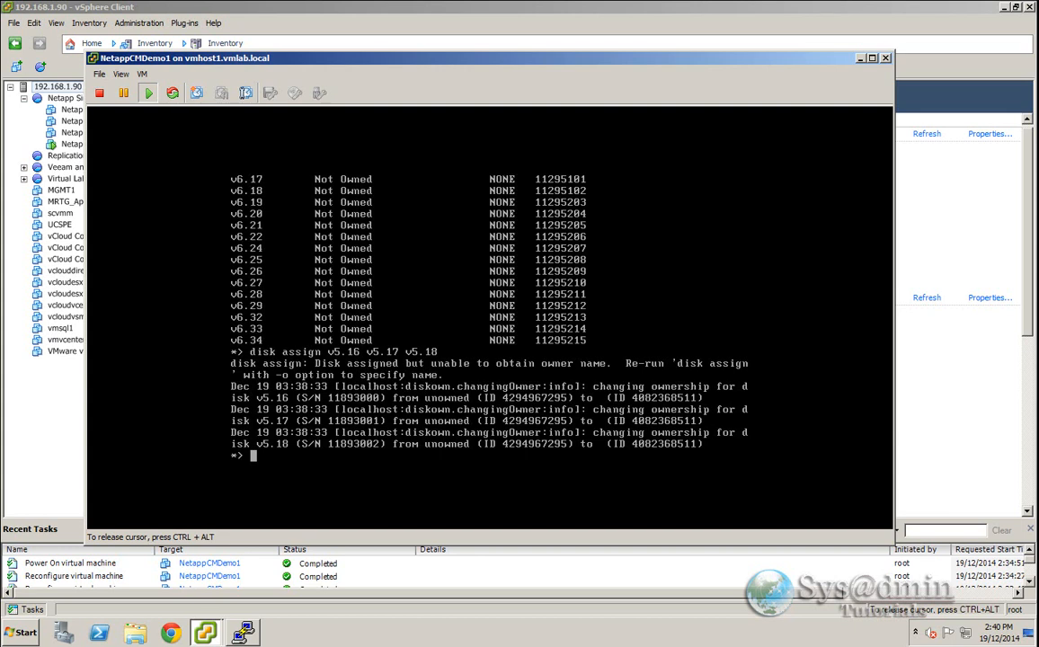
- Check disk ownership with disk show and halt the node
{"action": "type", "text": "disk show"}
{"action": "key", "text": "Return"}
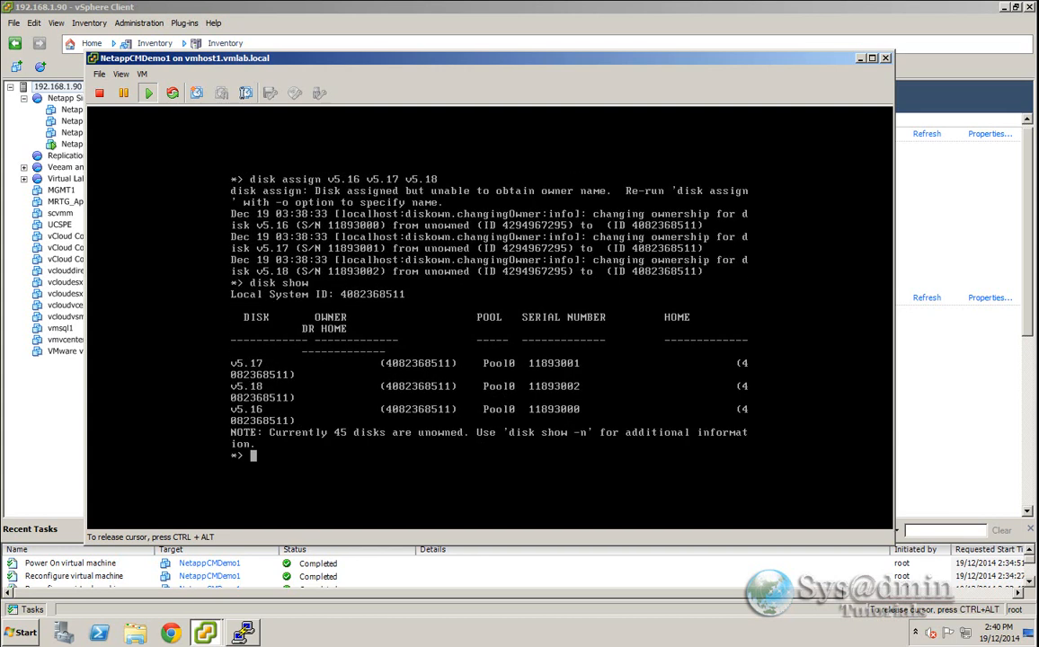
{"action": "type", "text": "halt"}
{"action": "key", "text": "Return"}
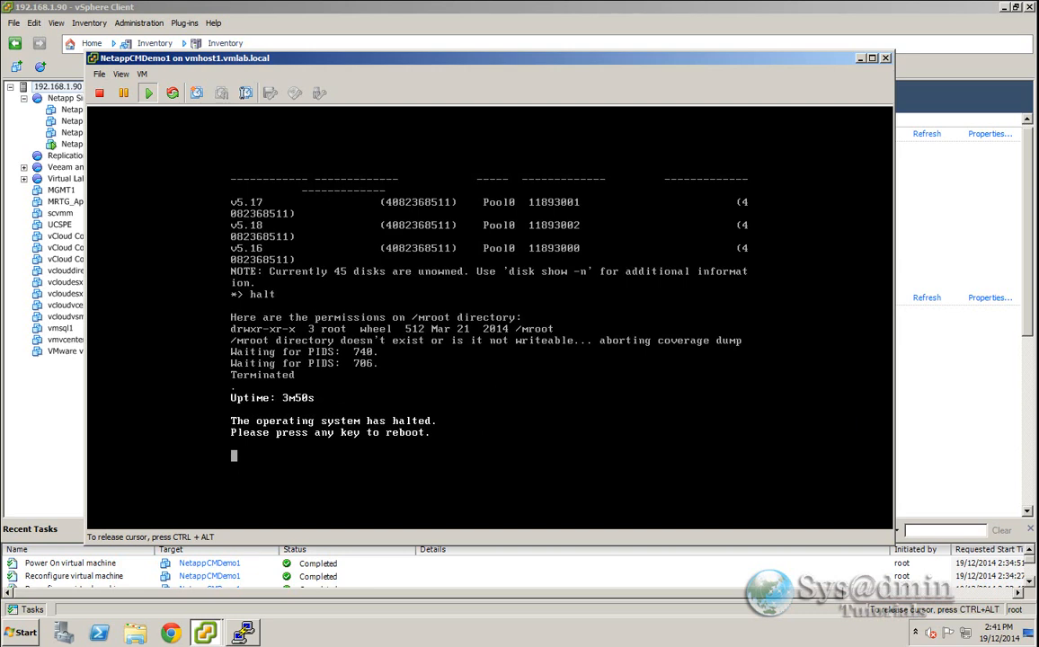
- Reboot the node, interrupt the boot to reach the boot menu, and choose option 4 to clean configuration and initialize disks
{"action": "key", "text": "Return"}
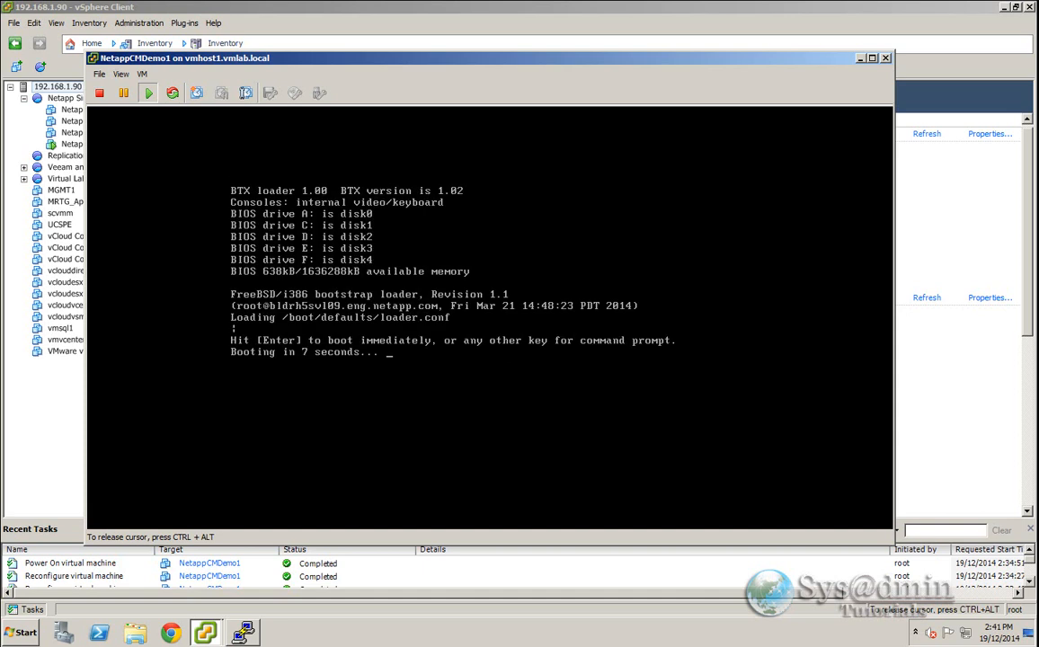
{"action": "key", "text": "Return"}
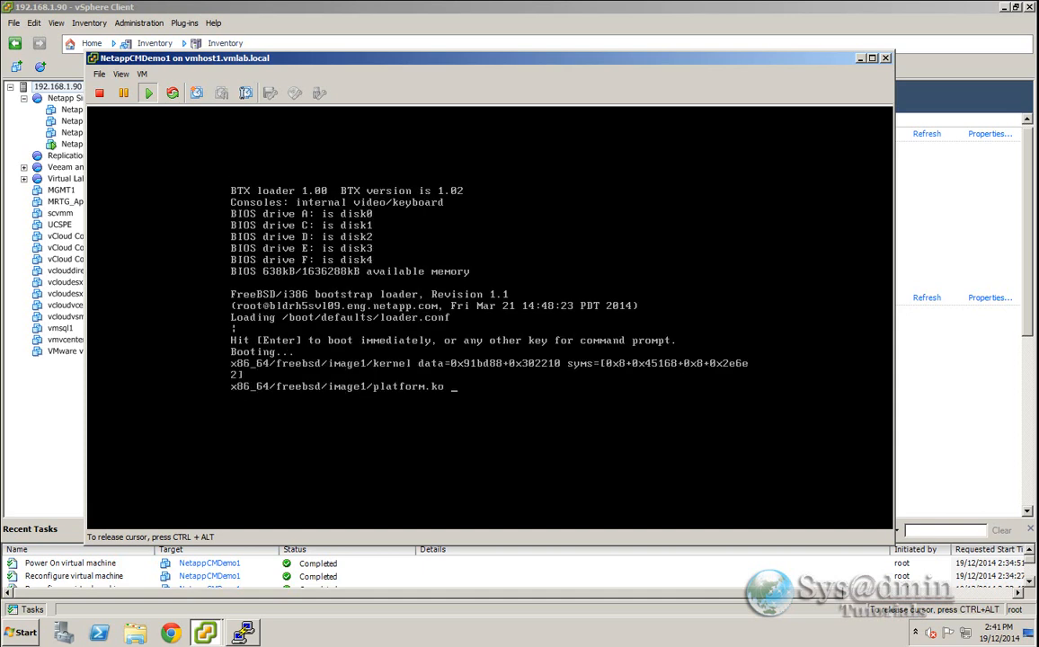
{"action": "key", "text": "ctrl+c"}
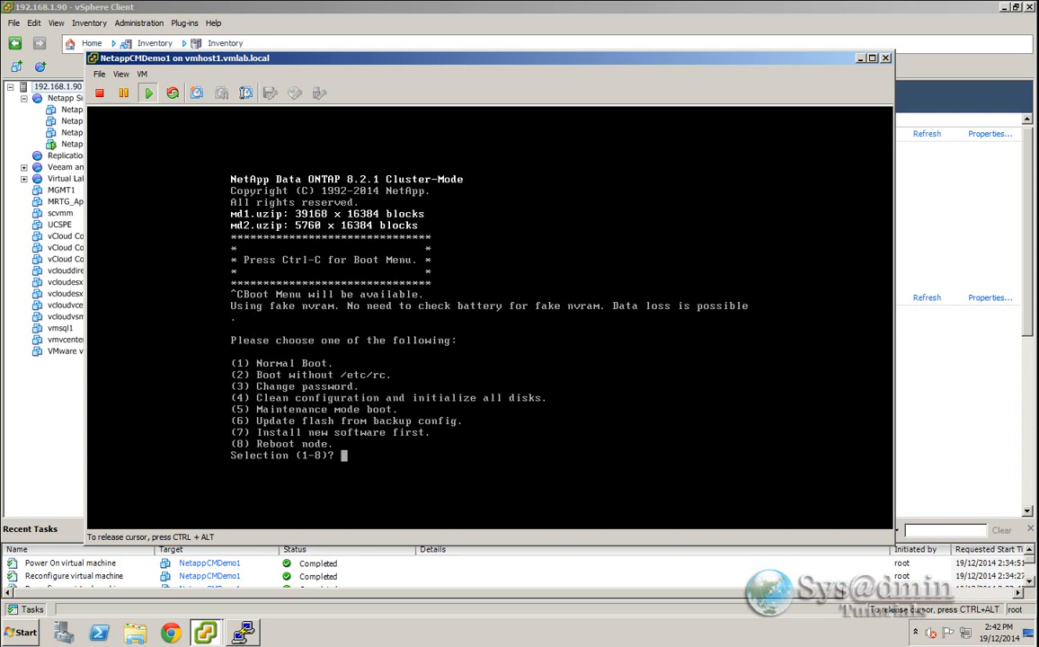
{"action": "type", "text": "4"}
{"action": "key", "text": "Return"}
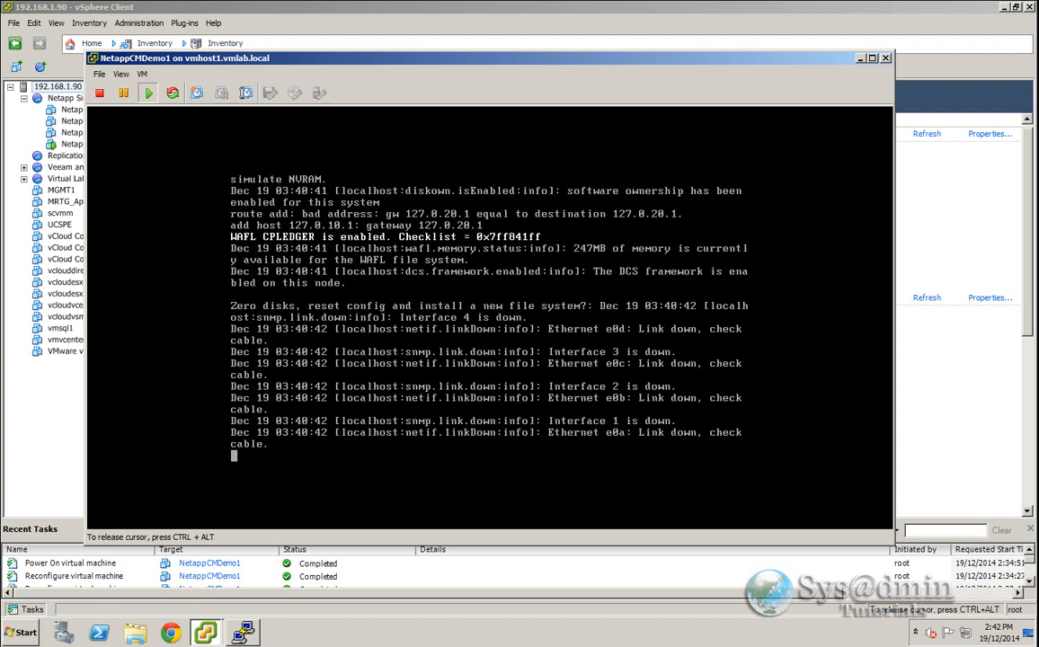
- Confirm zeroing the disks and erasing all data by answering yes to both prompts
{"action": "type", "text": "yes"}
{"action": "key", "text": "Return"}
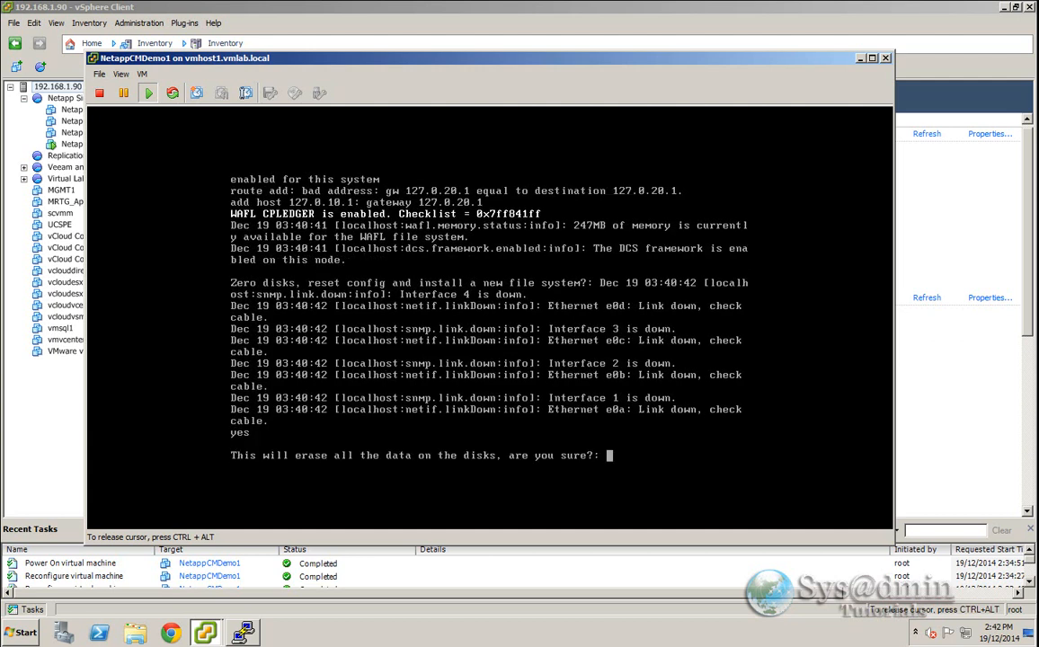
{"action": "type", "text": "yes"}
{"action": "key", "text": "Return"}
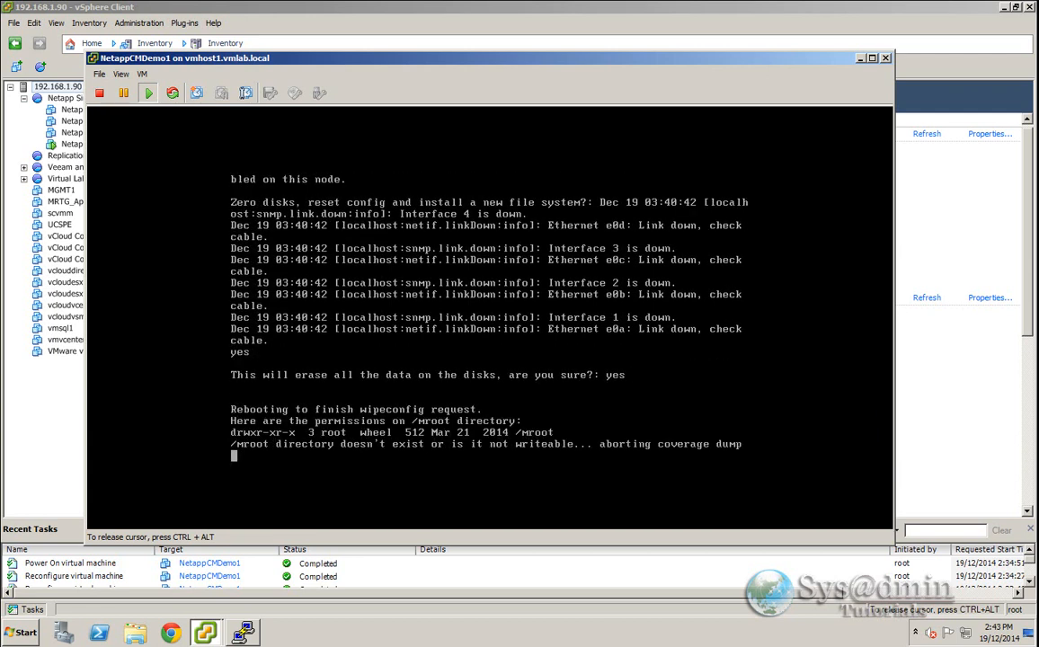
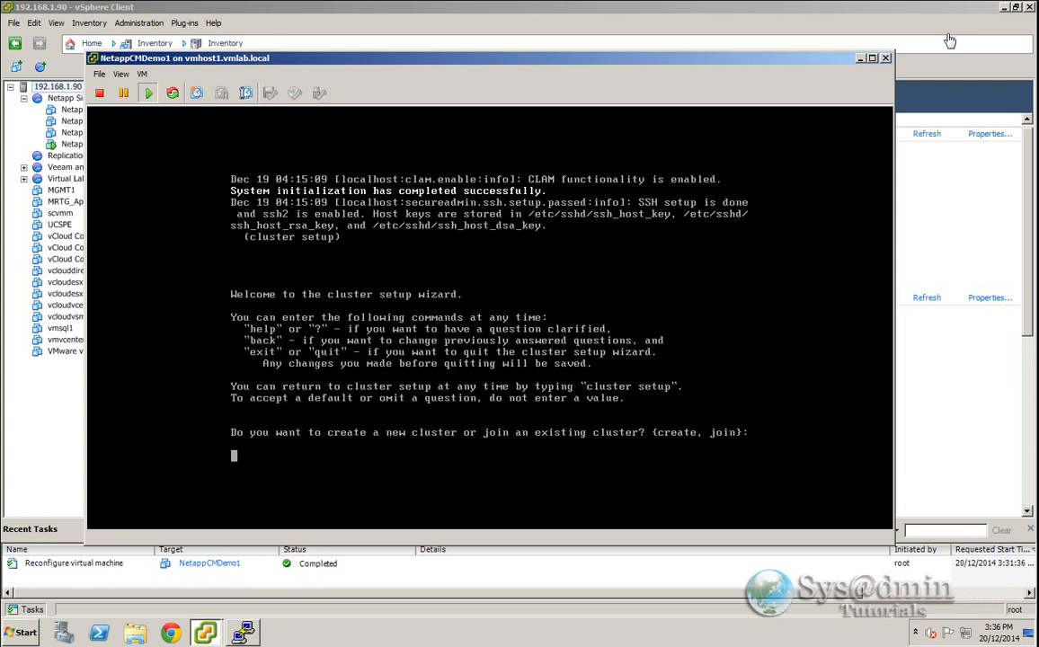
- Start the cluster setup wizard to create a new non-single-node cluster using network switches and the default cluster port settings
{"action": "left_click", "coordinate": [512, 314]}
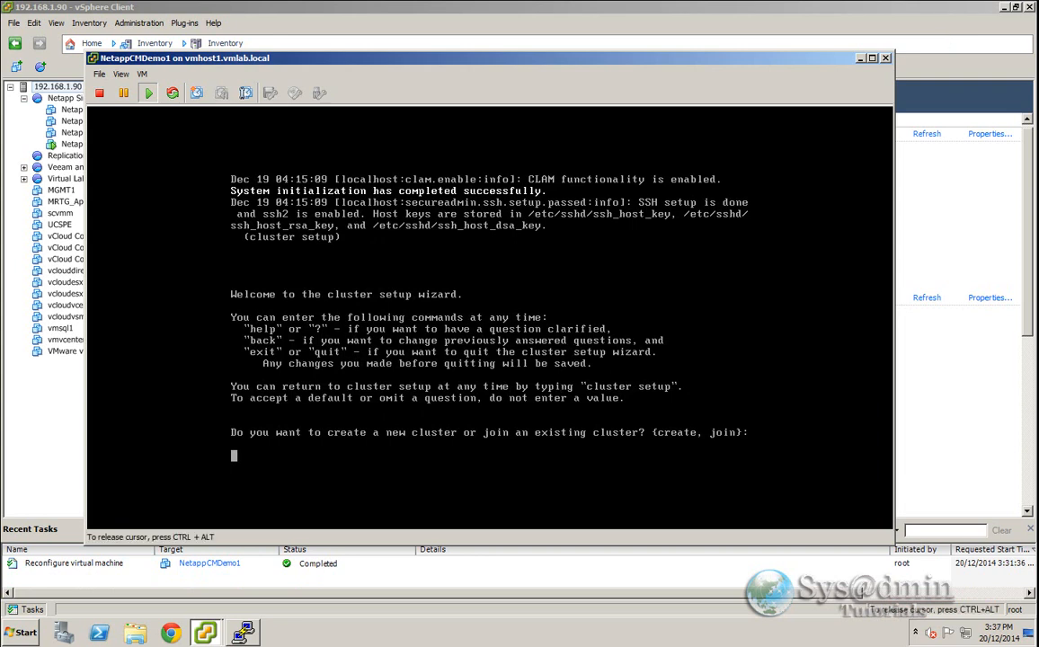
{"action": "type", "text": "create"}
{"action": "key", "text": "Return"}
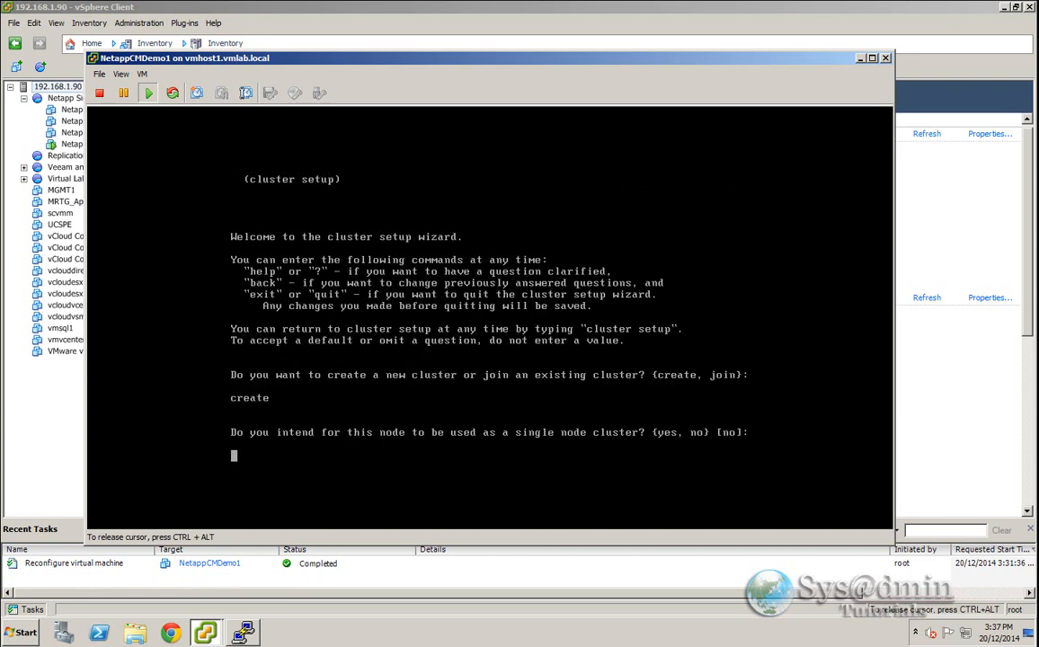
{"action": "type", "text": "no"}
{"action": "key", "text": "Return"}
{"action": "type", "text": "yes"}
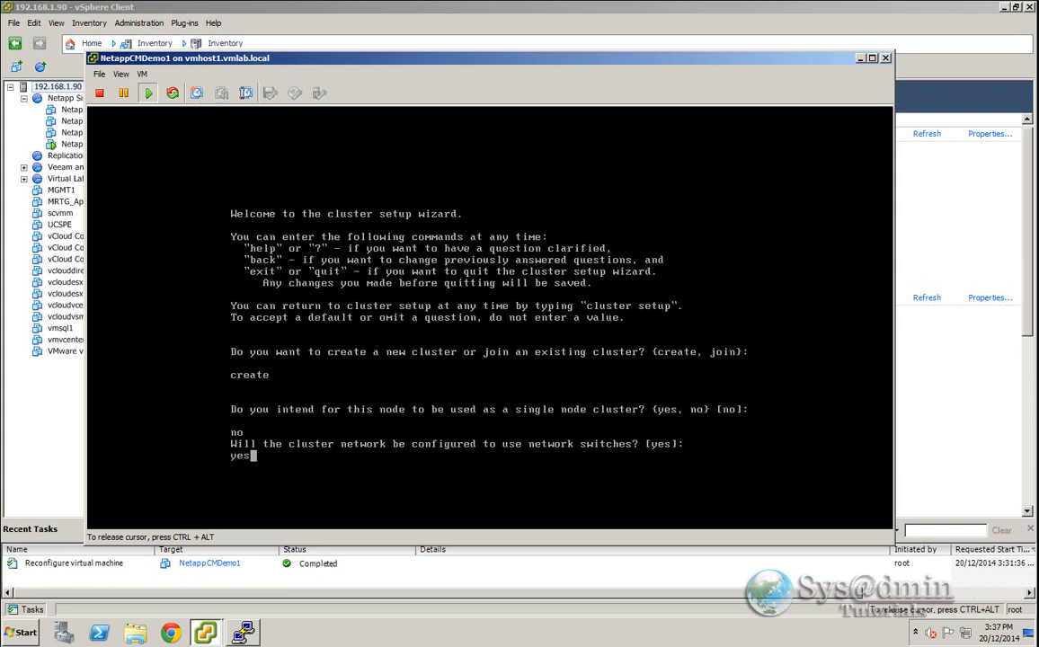
{"action": "key", "text": "Return"}
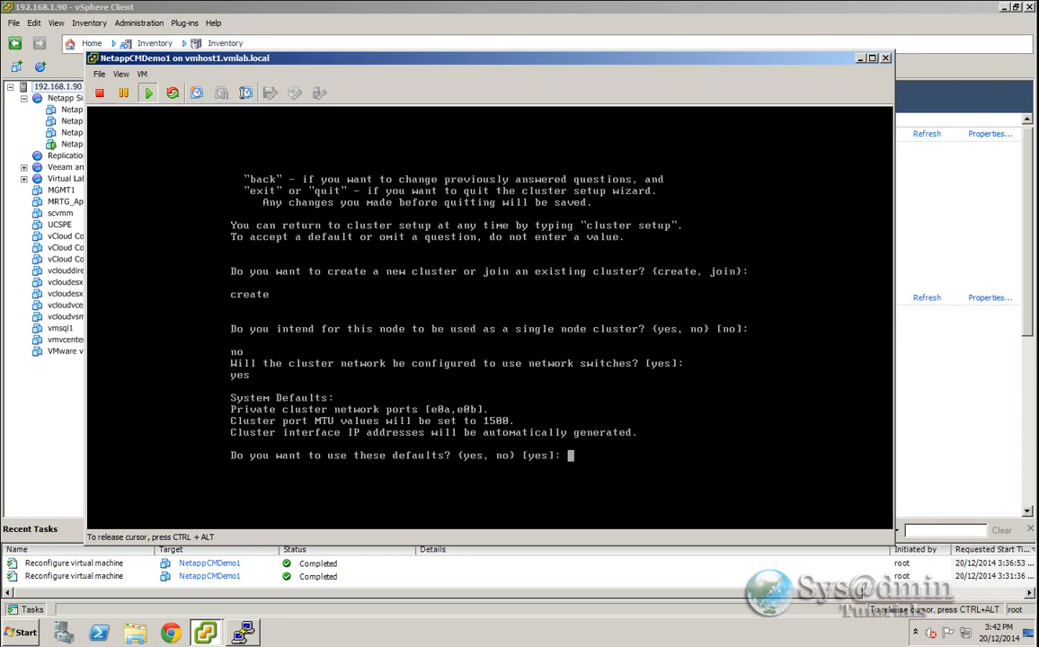
{"action": "type", "text": "yes"}
{"action": "key", "text": "Return"}
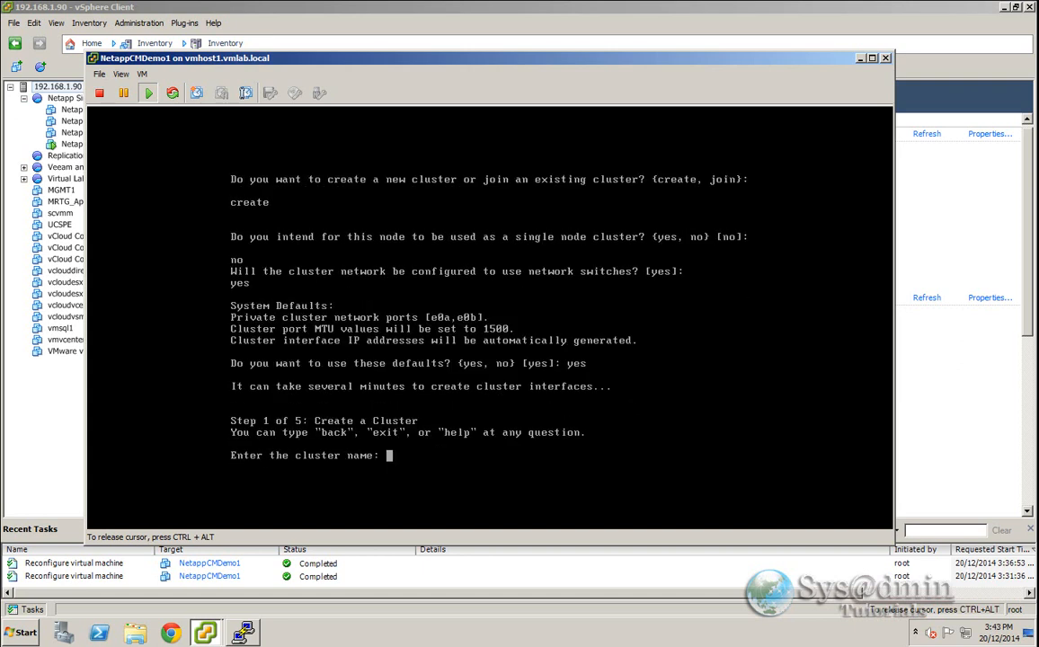
- Name the cluster NETAPPCMDEMO and enter the cluster base license key
{"action": "type", "text": "NETAPPCMDEMO"}
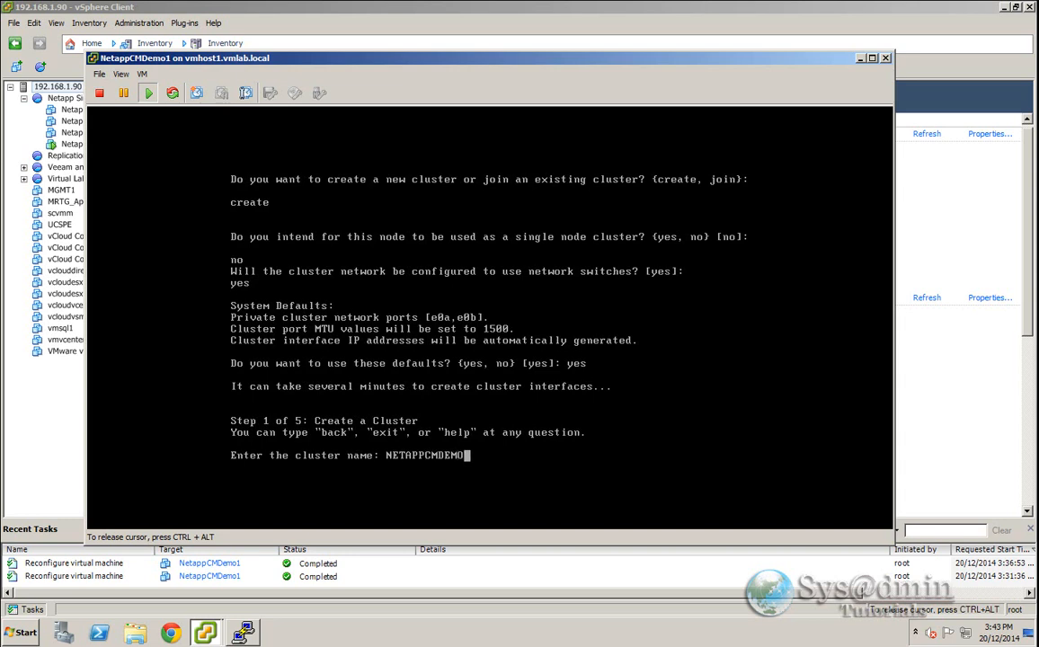
{"action": "key", "text": "Return"}
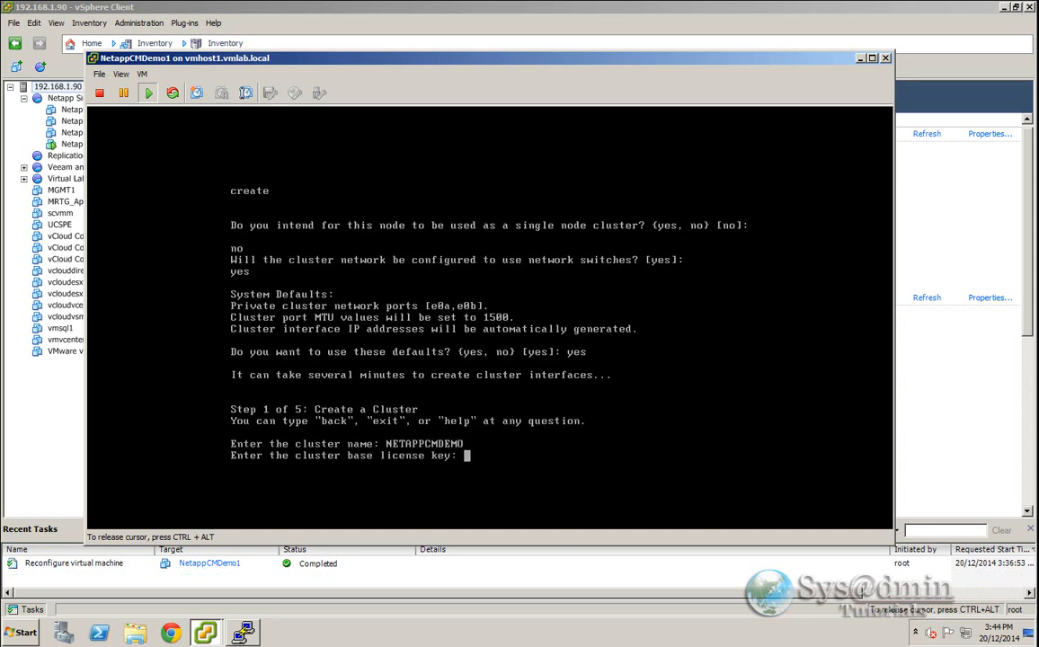
{"action": "type", "text": "SMKQROWJNQYQSDAAAAAAAAAAAAAA"}
{"action": "key", "text": "Return"}
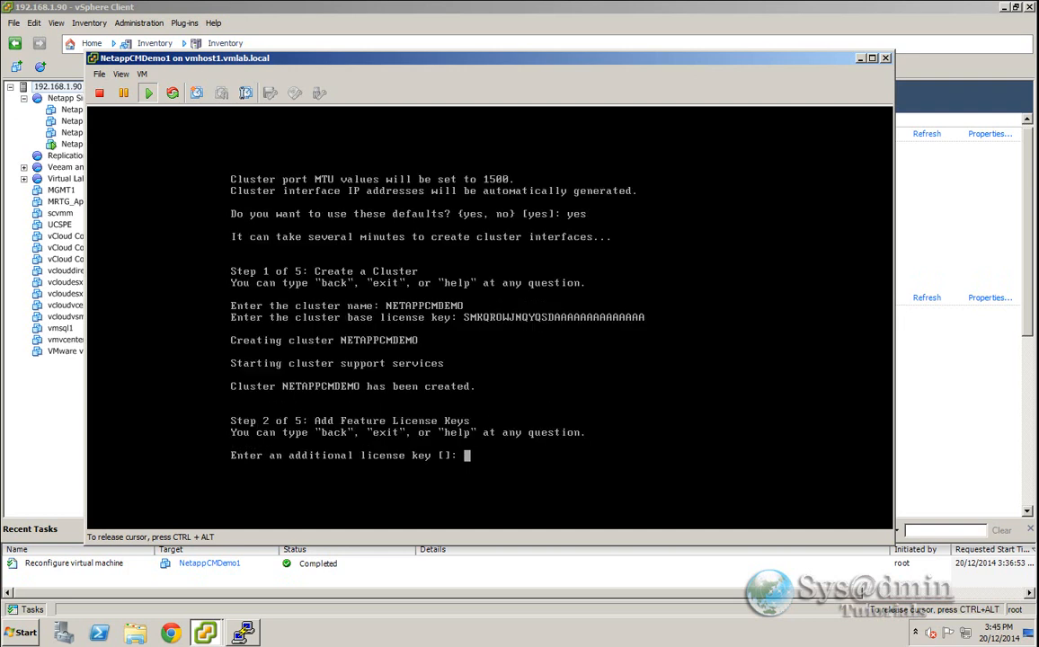
- Skip additional feature license keys, then enter and retype the cluster admin password
{"action": "key", "text": "Return"}
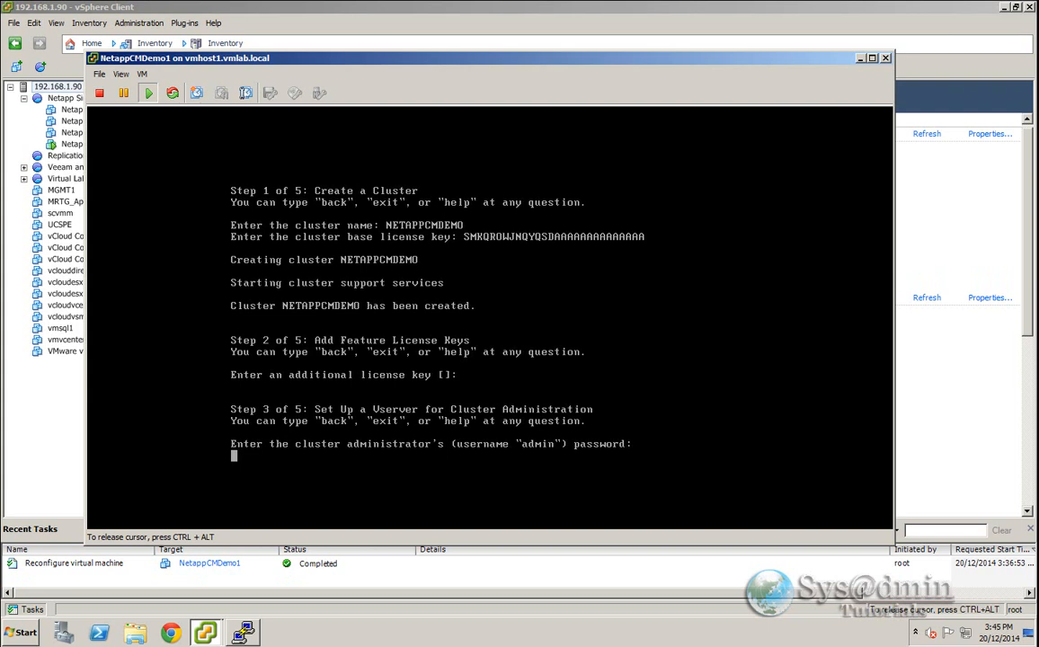
{"action": "key", "text": "Return"}
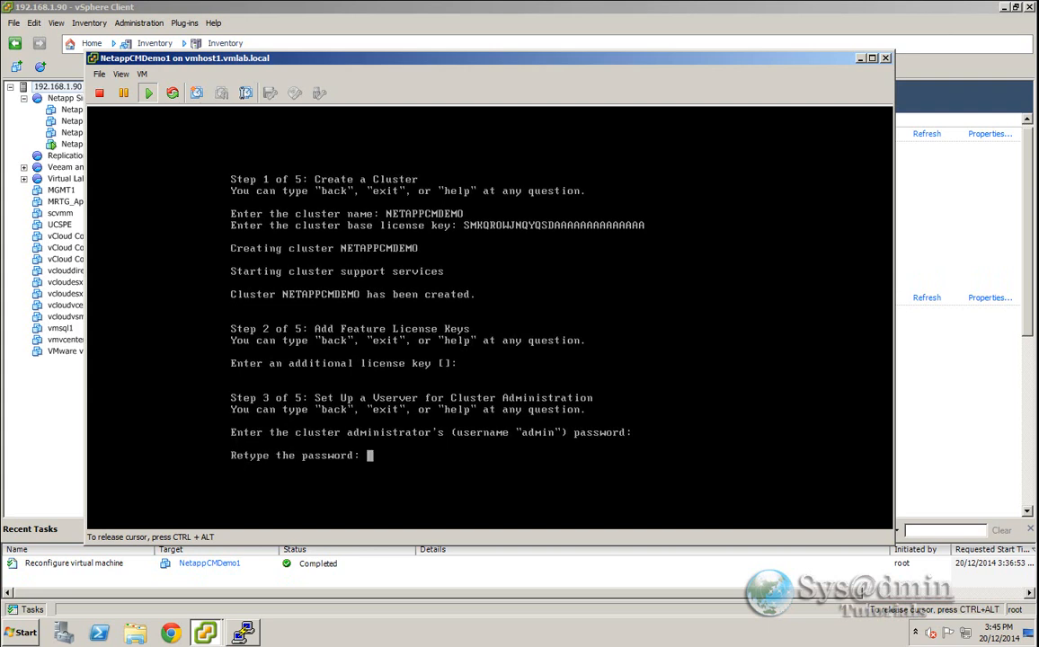
{"action": "key", "text": "Return"}
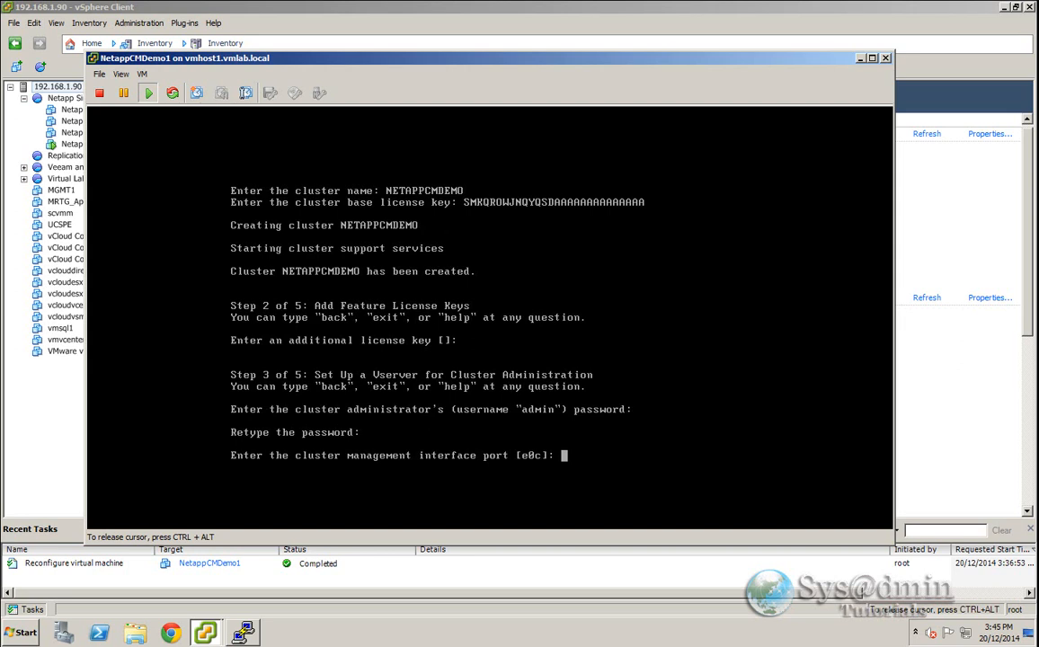
- Configure cluster management on the default port e0c with IP 192.168.1.145, netmask 255.255.255.0 and gateway 192.168.1.1
{"action": "key", "text": "Return"}
{"action": "type", "text": "192.168.1.145"}
{"action": "key", "text": "Return"}
{"action": "type", "text": "255.255.255.0"}
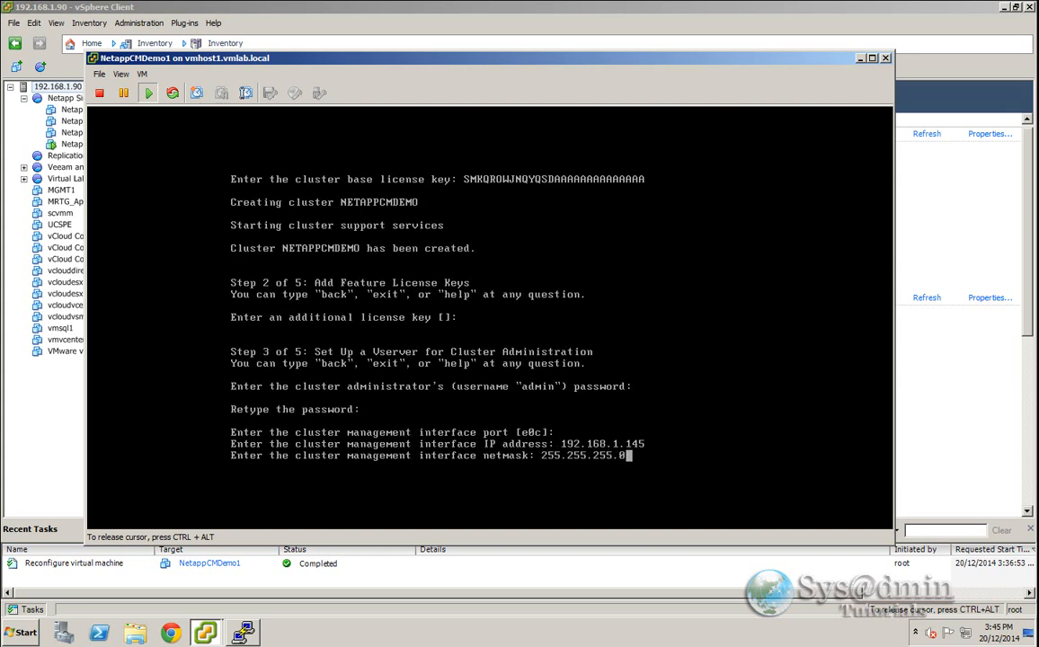
{"action": "key", "text": "Return"}
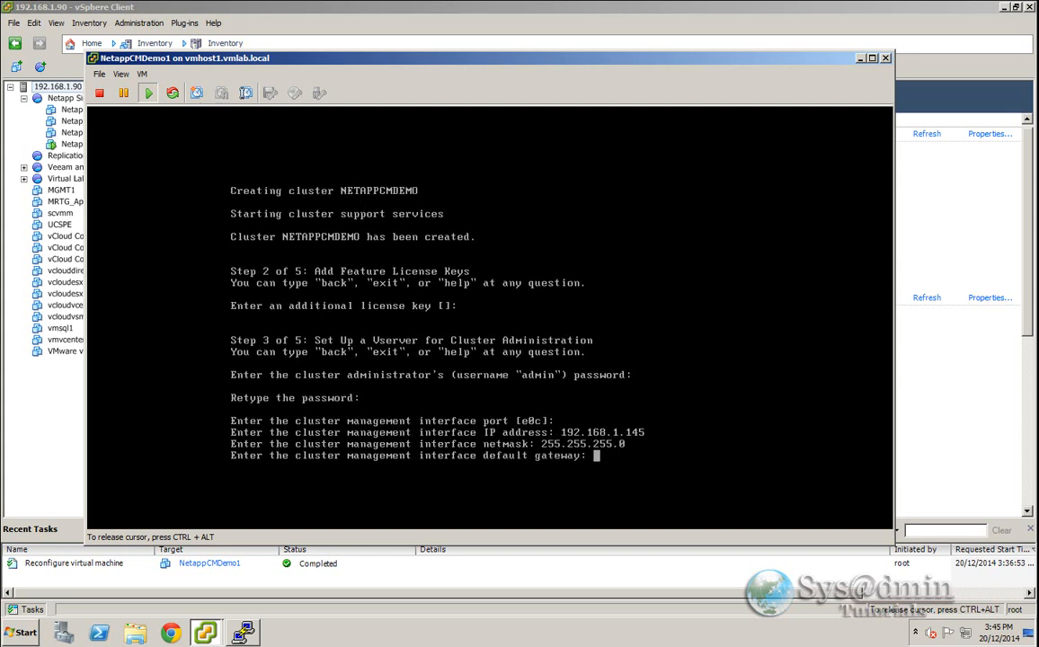
{"action": "type", "text": "192.168.1.1"}
{"action": "key", "text": "Return"}
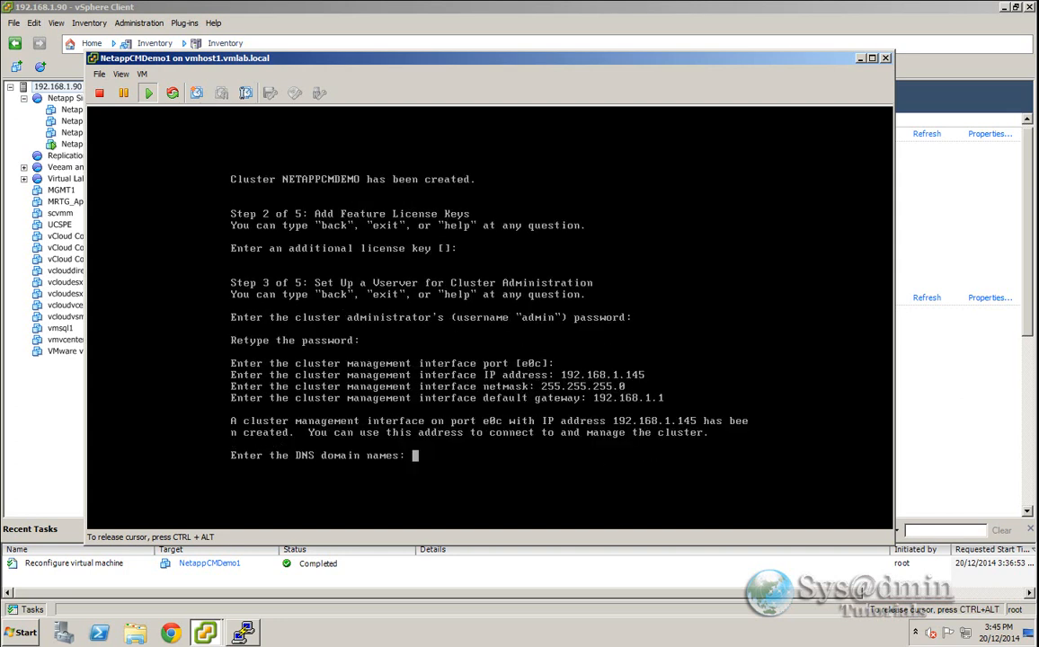
- Set the DNS domain name to vmlab.local and the name server address to 192.168.1.101
{"action": "type", "text": "vmlab.local"}
{"action": "key", "text": "Return"}
{"action": "type", "text": "192"}
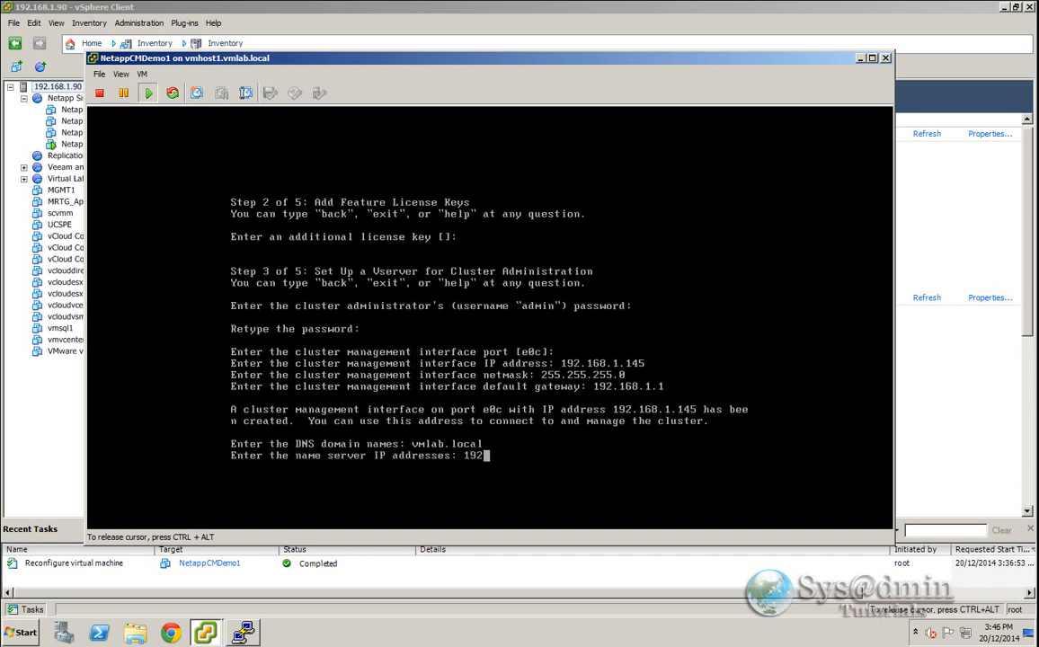
{"action": "type", "text": ".168.1.101"}
{"action": "key", "text": "Return"}
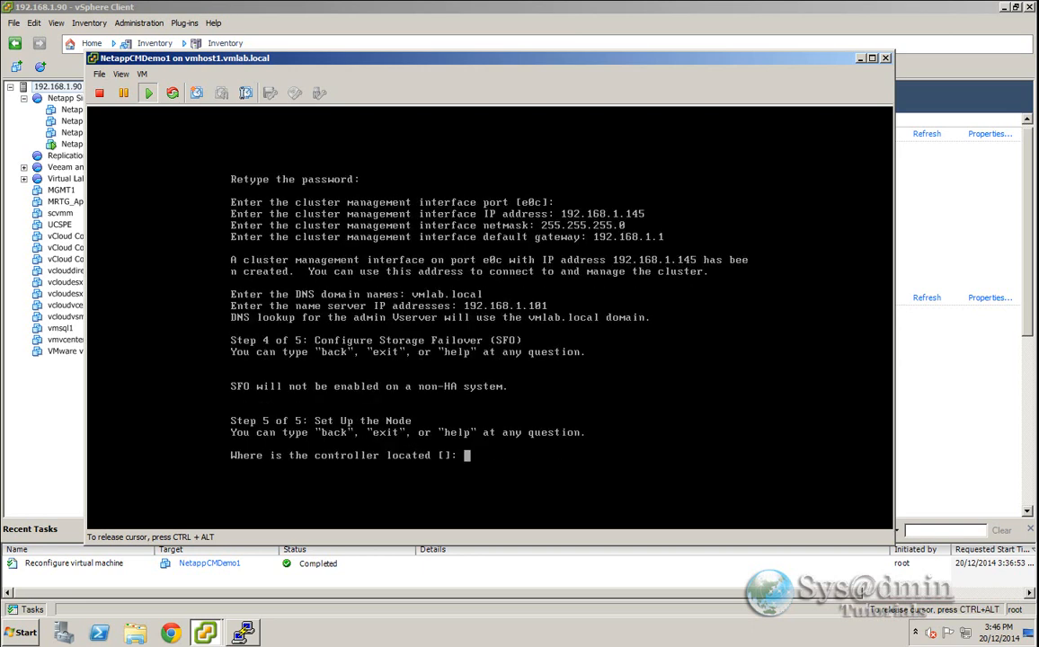
- Set the controller location to SYSADMINLAB and configure node management on e0c with 192.168.1.146, 255.255.255.0, gateway 192.168.1.1
{"action": "type", "text": "SYSADMINLAB"}
{"action": "key", "text": "Return"}
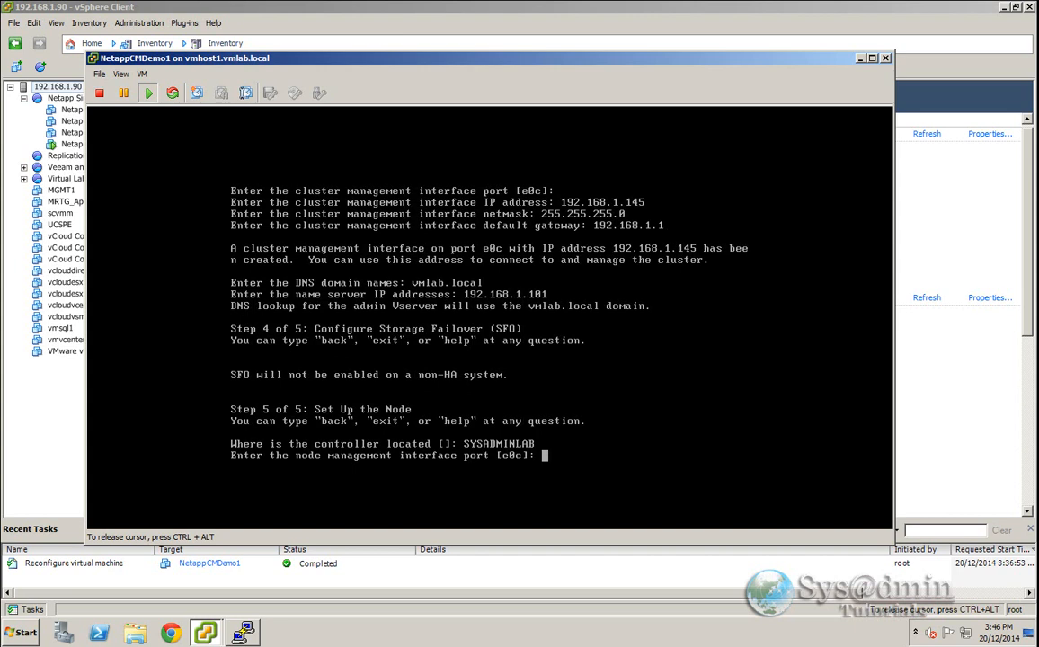
{"action": "key", "text": "Return"}
{"action": "type", "text": "192"}
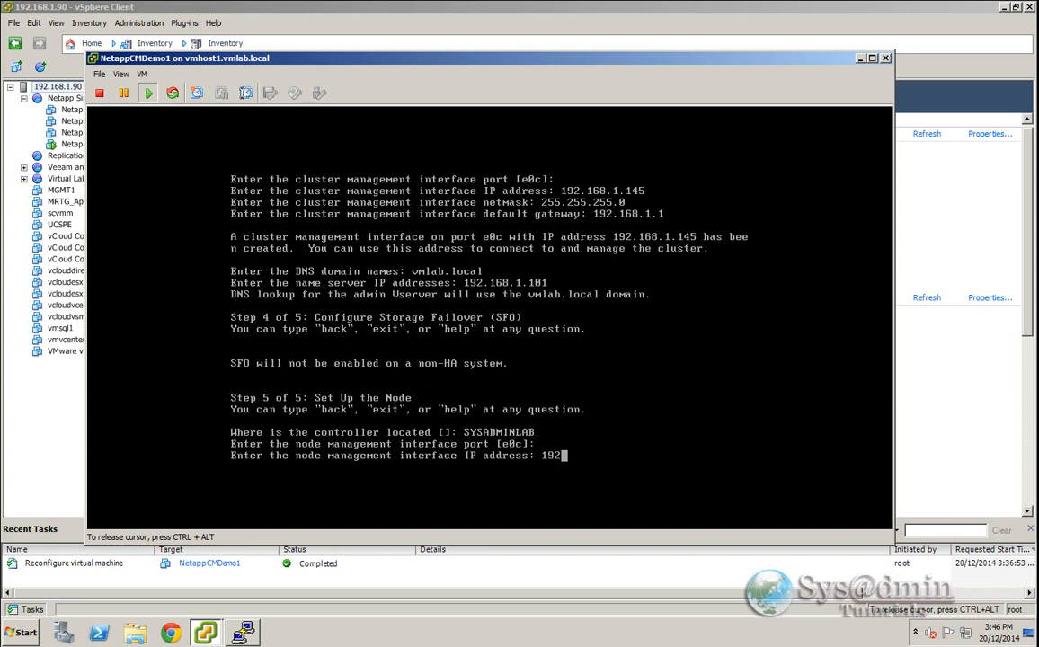
{"action": "type", "text": ".168.1.146"}
{"action": "key", "text": "Return"}
{"action": "type", "text": "255.25"}
{"action": "type", "text": "5.0"}
{"action": "key", "text": "Return"}
{"action": "type", "text": "192.168.1.1"}
{"action": "key", "text": "Return"}
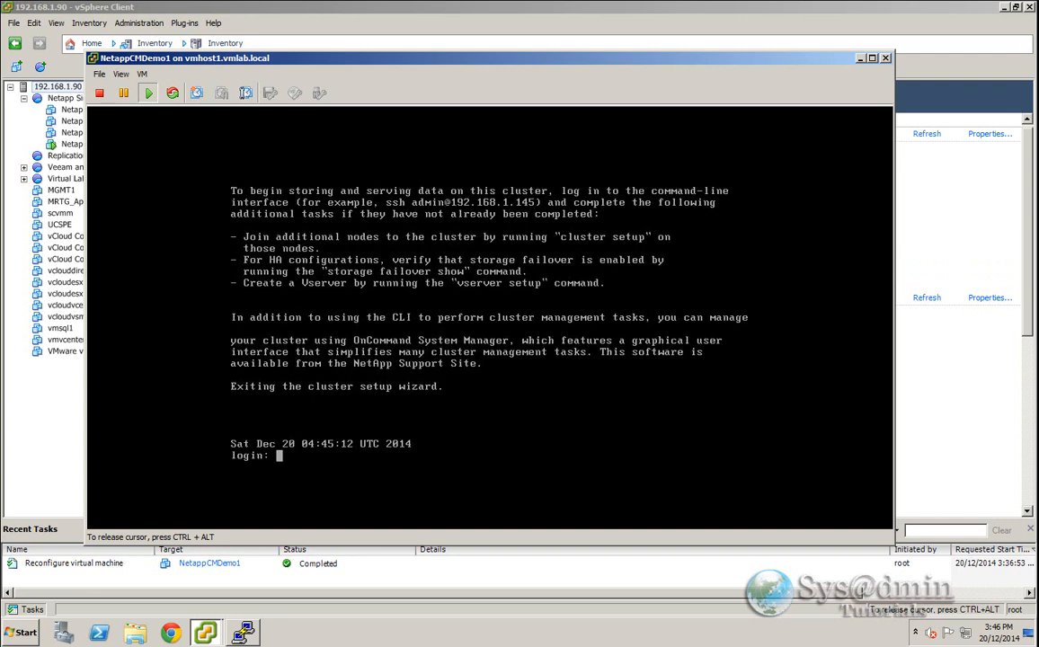
- Log in as admin with the account password and list the cluster nodes with node show
{"action": "type", "text": "admin"}
{"action": "key", "text": "Return"}
{"action": "key", "text": "Return"}
{"action": "type", "text": "node show"}
{"action": "key", "text": "Return"}
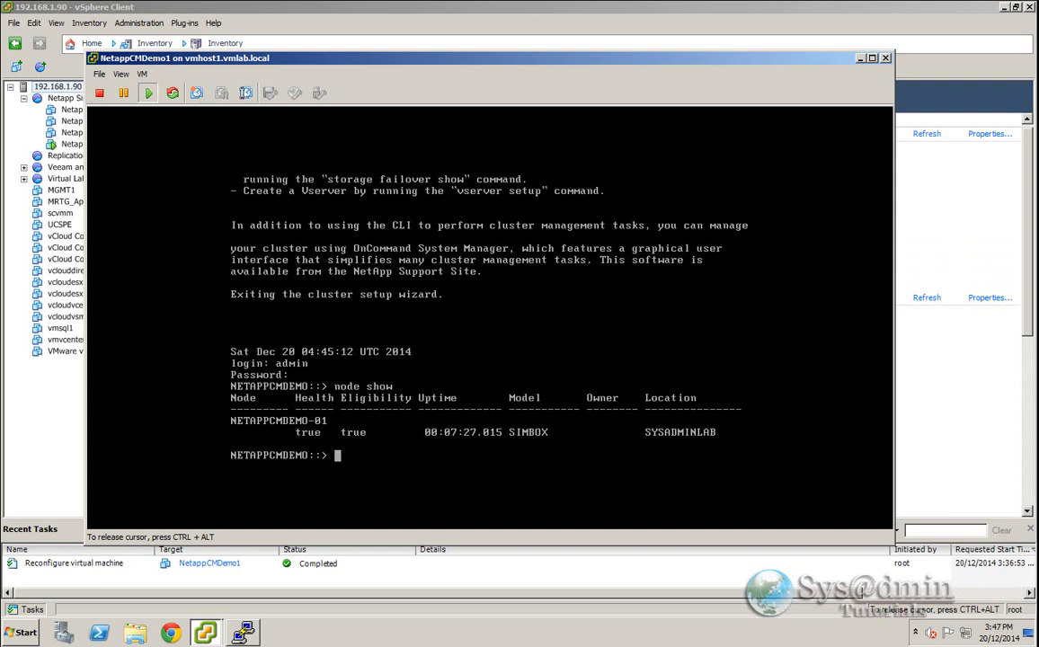
- List all disks with disk show and page through the output
{"action": "type", "text": "disk show"}
{"action": "key", "text": "Return"}
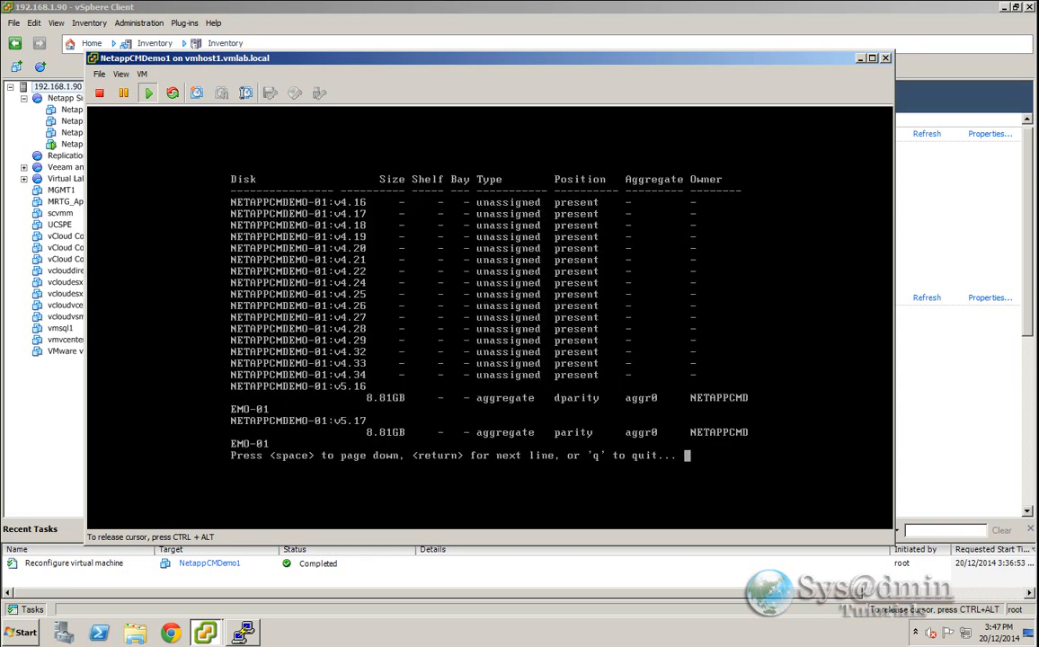
{"action": "key", "text": "space"}
{"action": "key", "text": "space"}
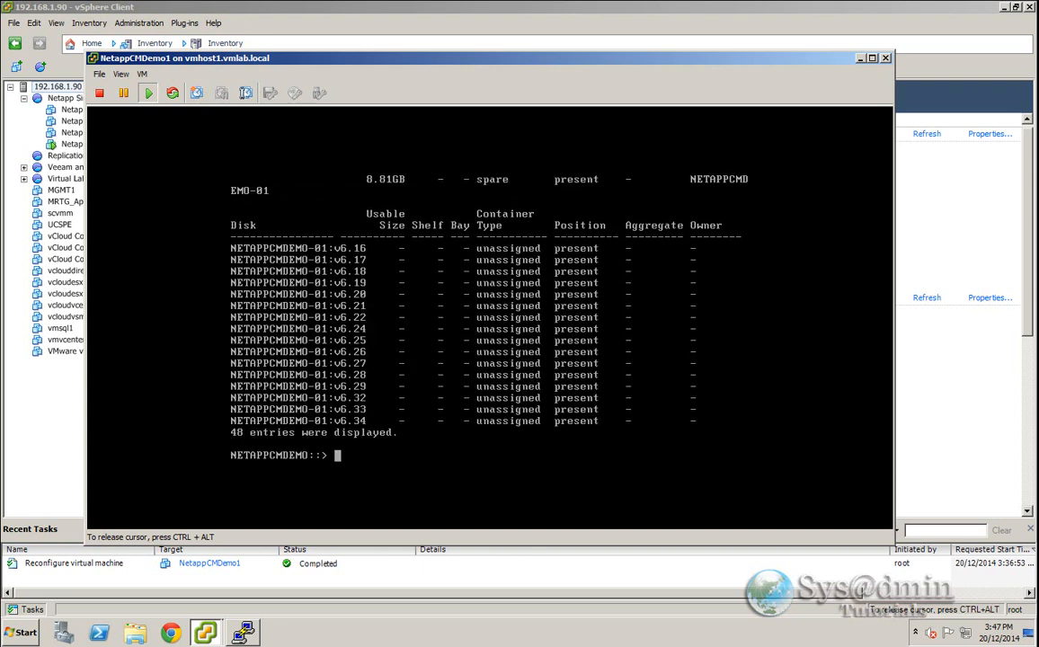
- Assign all v6 disks to node NETAPPCMDEMO-01 with disk assign -disk v6* -owner NETAPPCMDEMO-01
{"action": "type", "text": "disk assign -disk "}
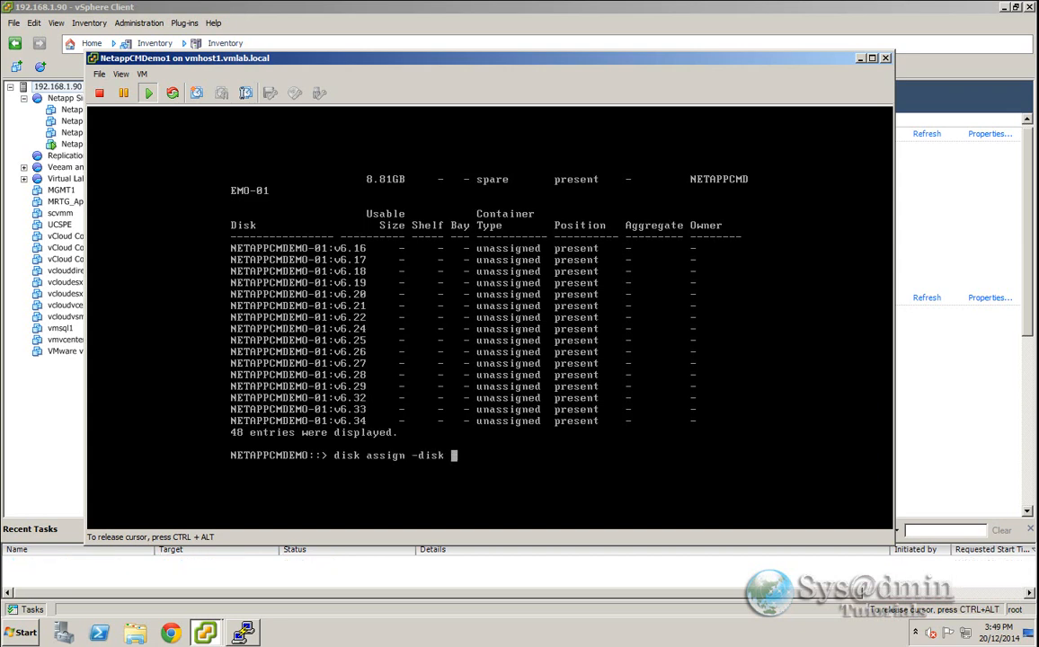
{"action": "type", "text": "v6* -owner NETAPPCMDEMO-01"}
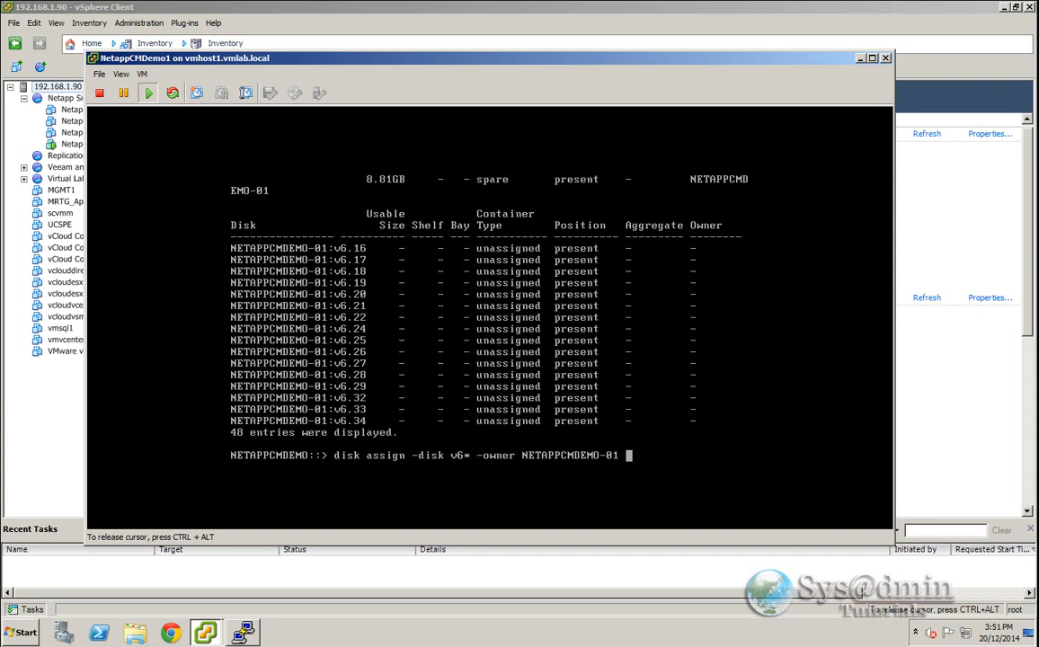
{"action": "key", "text": "Return"}
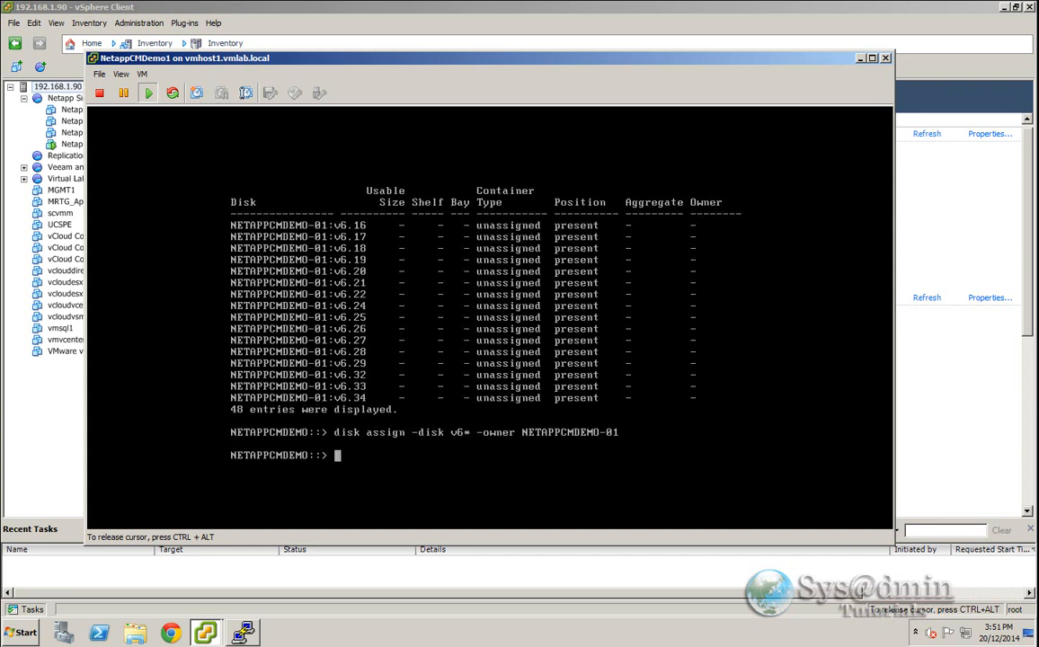
- Review disk ownership by paging through the disk show output
{"action": "type", "text": "disk show"}
{"action": "key", "text": "Return"}
{"action": "key", "text": "space"}
{"action": "key", "text": "space"}
{"action": "key", "text": "space"}
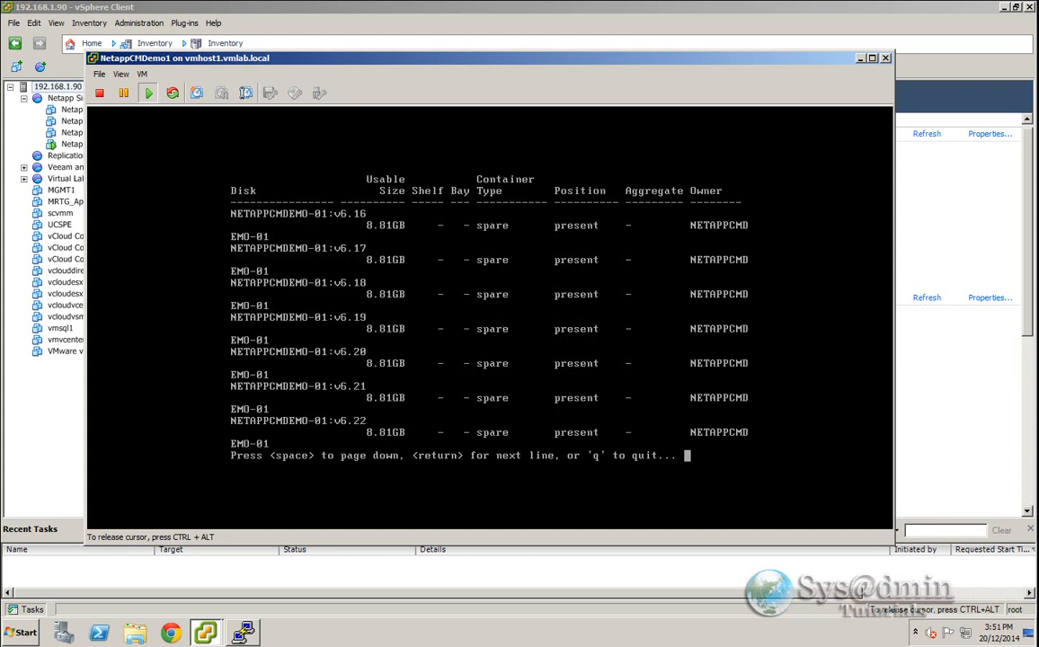
{"action": "key", "text": "space"}
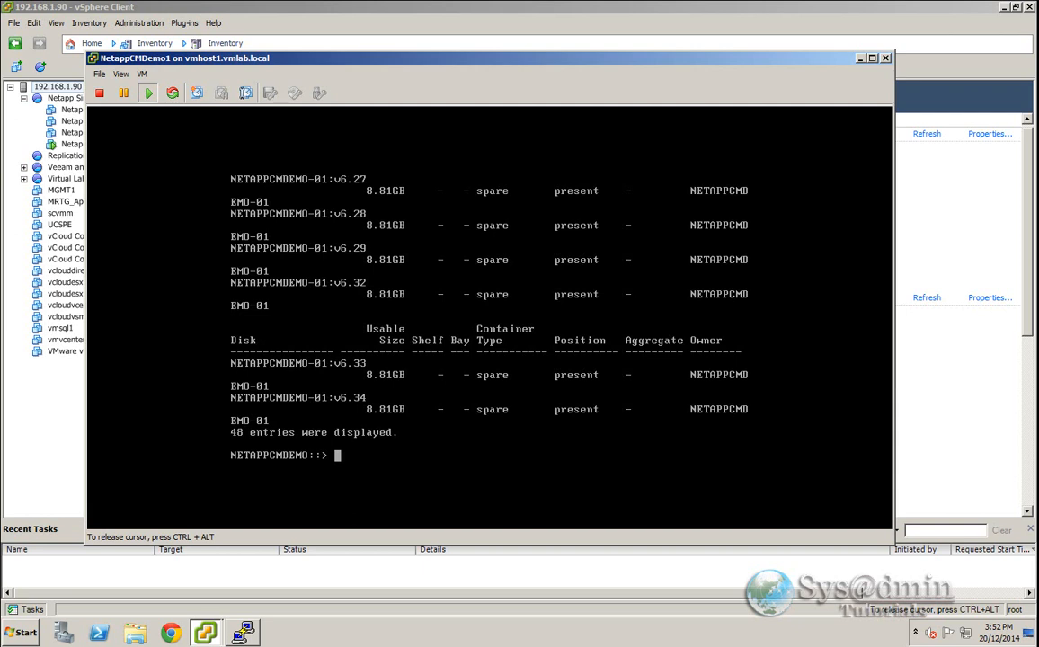
- Show disk ownership at node level with node run NETAPPCMDEMO-01 disk show -n
{"action": "type", "text": "node run NETAPPCMDEMO-01 disk show -n"}
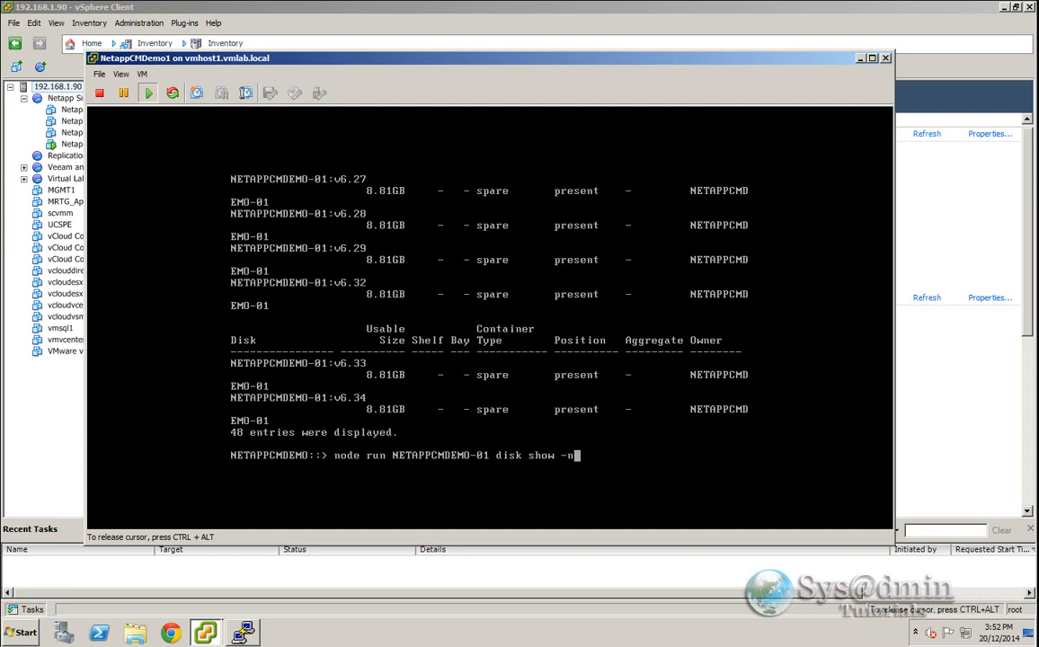
{"action": "key", "text": "Return"}
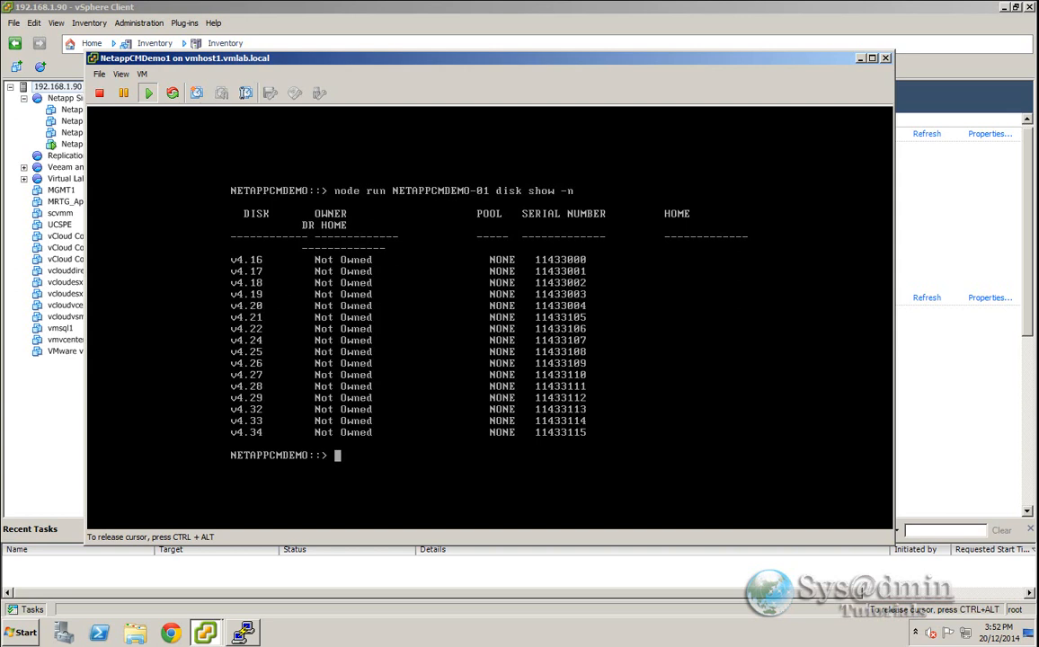
- Recall the previous disk assign command and change it to assign the v4* disks to NETAPPCMDEMO-01
{"action": "key", "text": "Up"}
{"action": "key", "text": "Up"}
{"action": "key", "text": "Up"}
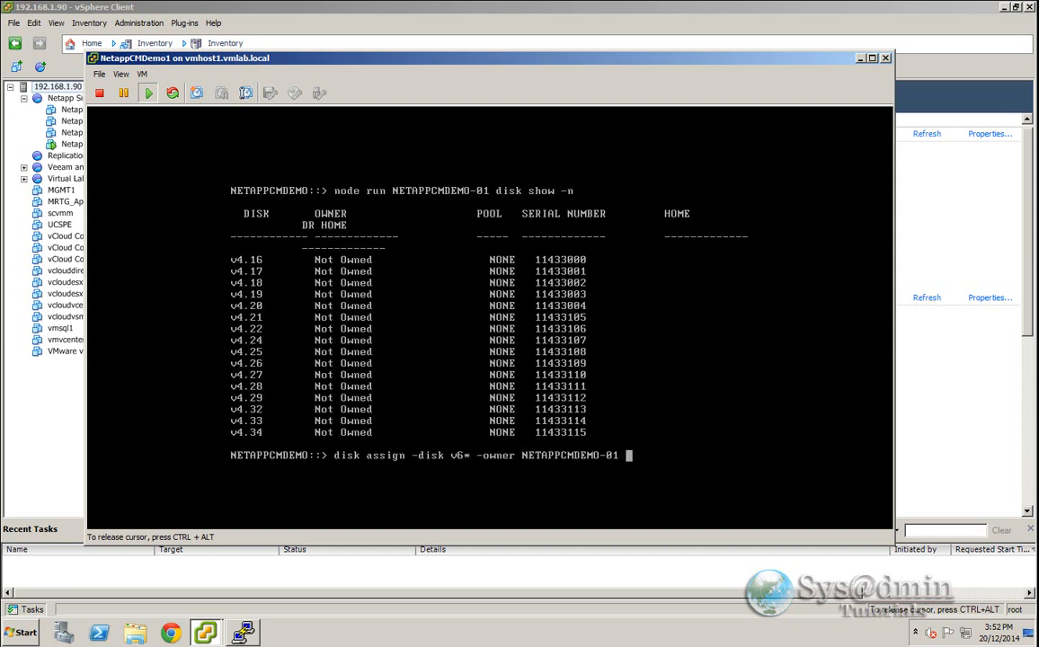
{"action": "key", "text": "Left"}
{"action": "key", "text": "Left"}
{"action": "key", "text": "Left"}
{"action": "key", "text": "Left"}
{"action": "key", "text": "Left"}
{"action": "key", "text": "Left"}
{"action": "key", "text": "Left"}
{"action": "key", "text": "Left"}
{"action": "key", "text": "Left"}
{"action": "key", "text": "Left"}
{"action": "key", "text": "Left"}
{"action": "key", "text": "Left"}
{"action": "key", "text": "Left"}
{"action": "key", "text": "Left"}
{"action": "key", "text": "Left"}
{"action": "key", "text": "Left"}
{"action": "key", "text": "Left"}
{"action": "key", "text": "Left"}
{"action": "key", "text": "Left"}
{"action": "key", "text": "Left"}
{"action": "key", "text": "Right"}
{"action": "key", "text": "BackSpace"}
{"action": "type", "text": "4"}
{"action": "key", "text": "Return"}
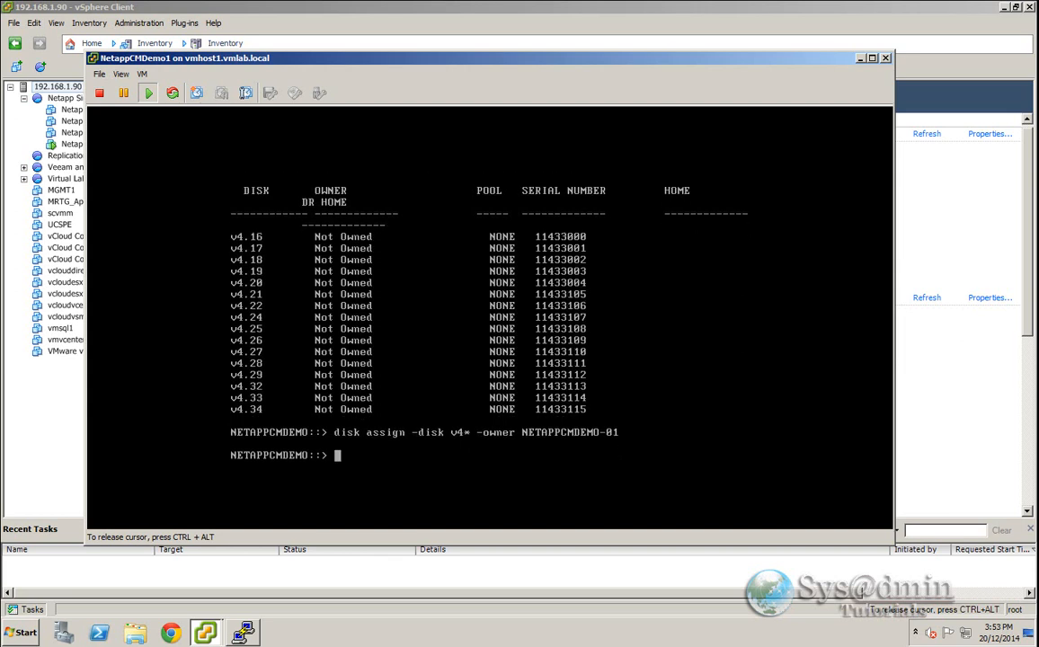
- Check the disk list with disk show and quit the paged output
{"action": "type", "text": "disk show"}
{"action": "key", "text": "Return"}
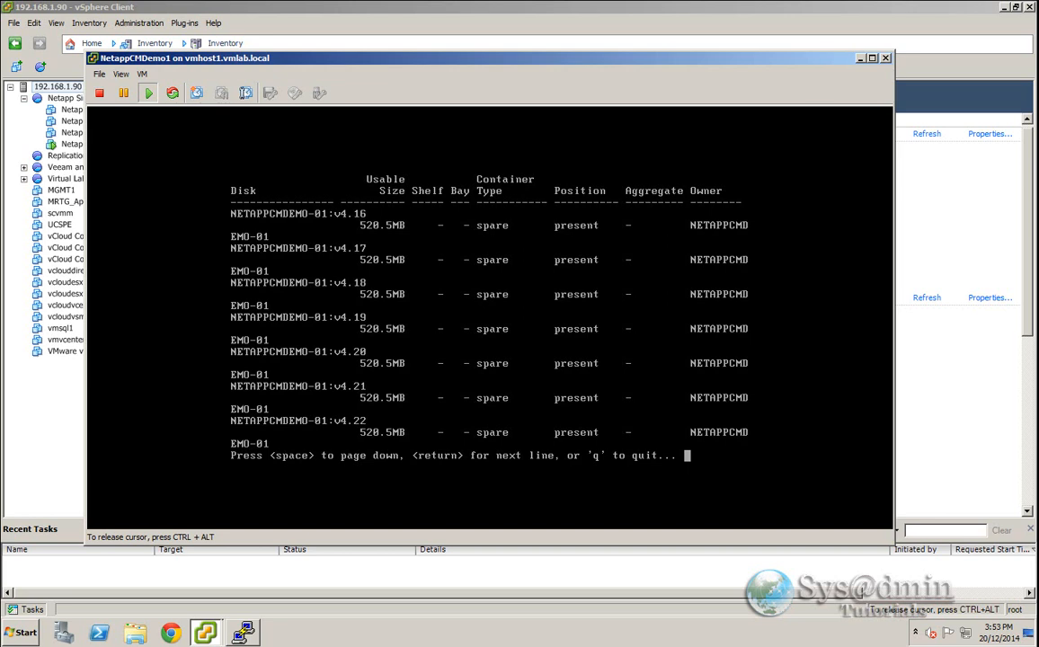
{"action": "key", "text": "q"}
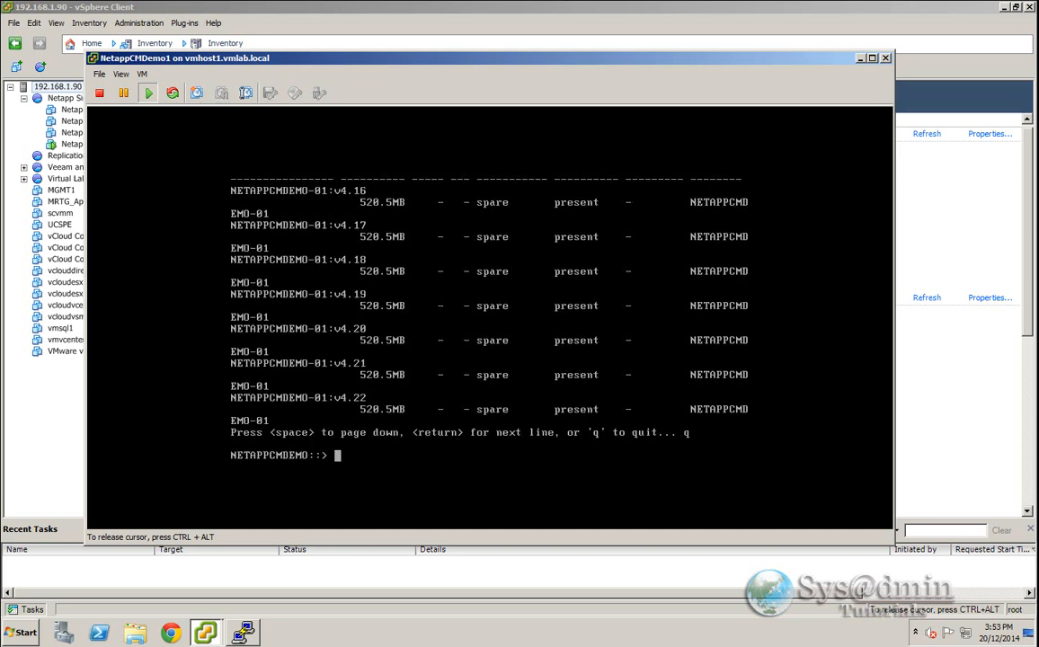
- Release the cursor from the VM console and minimize the console window
{"action": "key", "text": "ctrl+alt"}
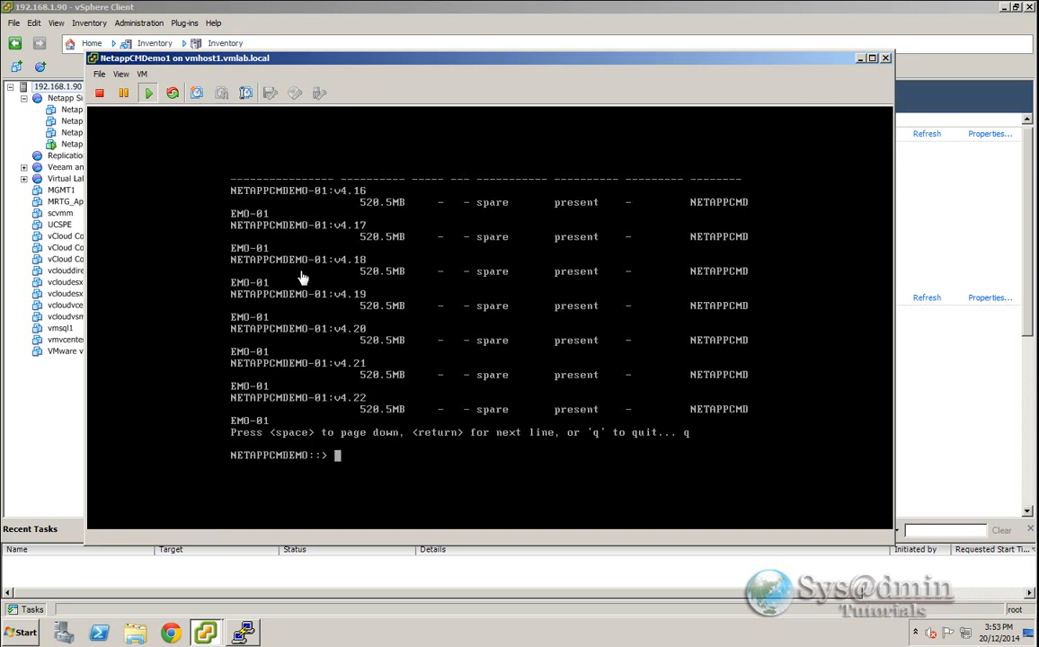
{"action": "left_click", "coordinate": [859, 59]}
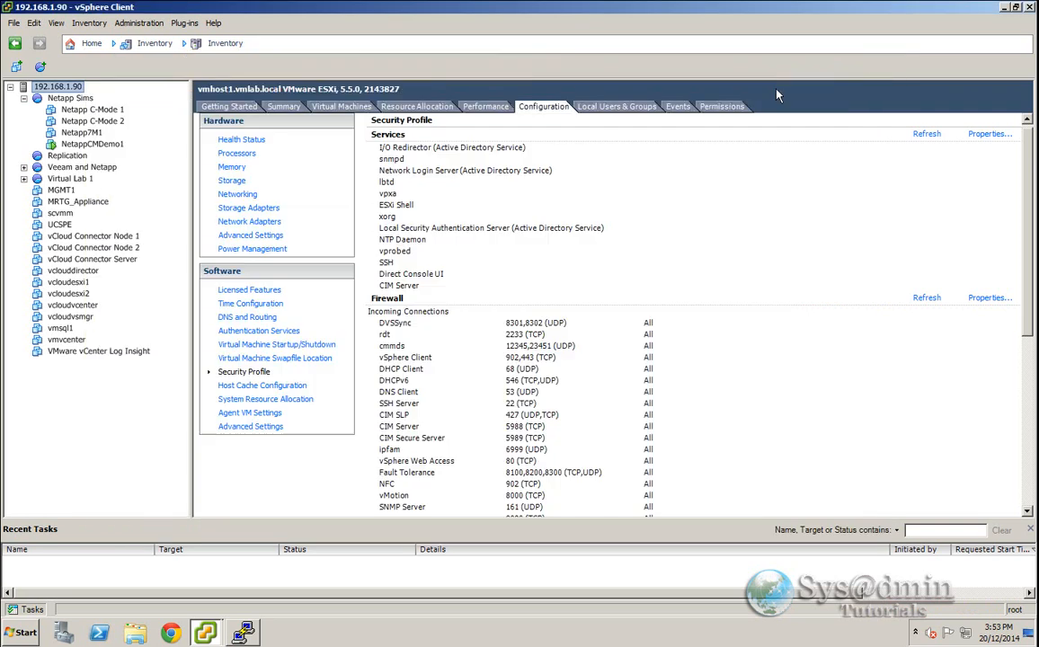
- Launch NetApp OnCommand System Manager and try adding the storage system at 192.168.1.145
{"action": "left_click", "coordinate": [24, 629]}
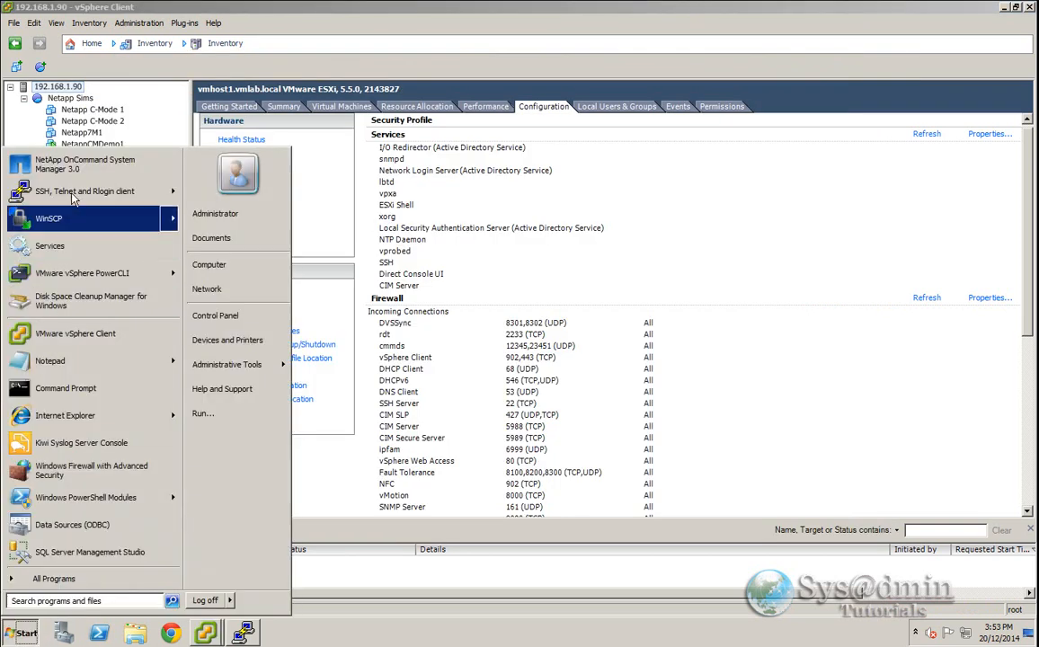
{"action": "left_click", "coordinate": [68, 147]}
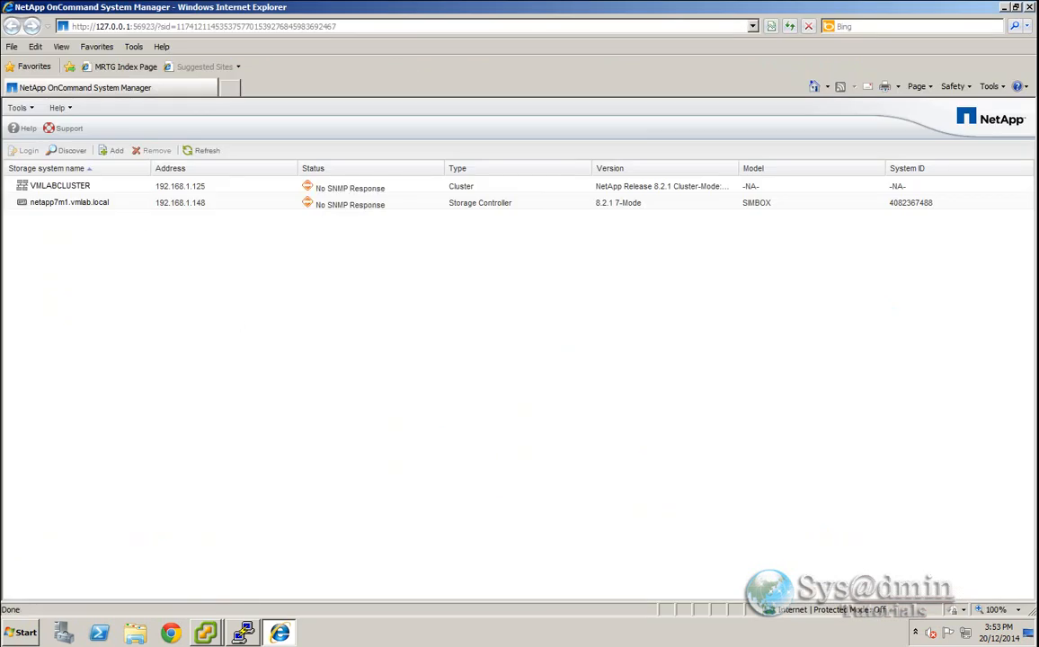
{"action": "left_click", "coordinate": [112, 150]}
{"action": "type", "text": "192.168.1.145"}
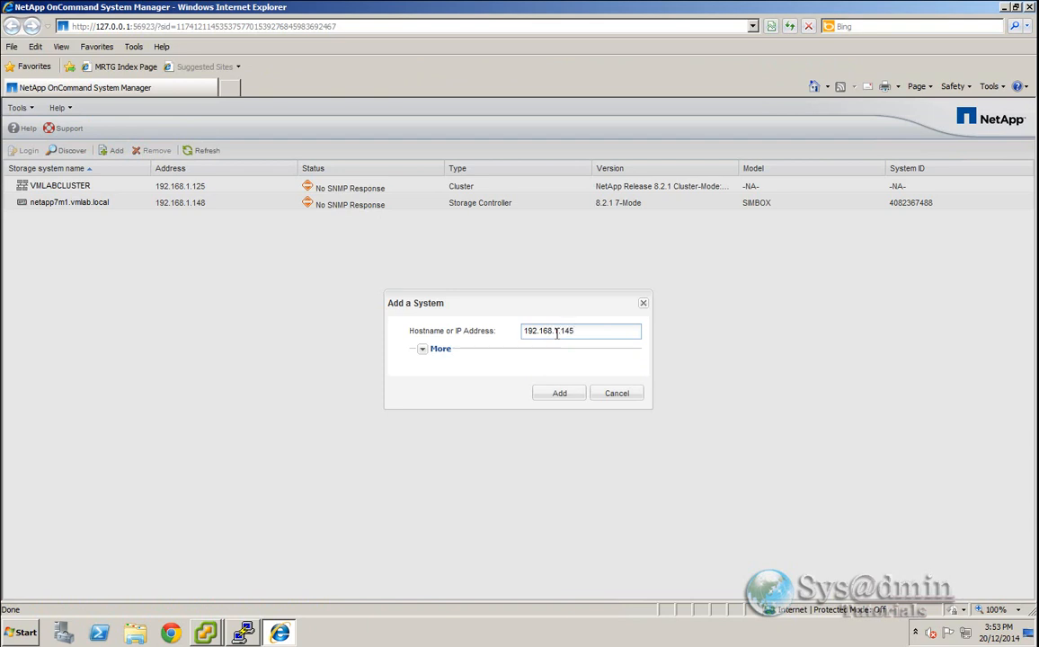
{"action": "left_click", "coordinate": [557, 394]}
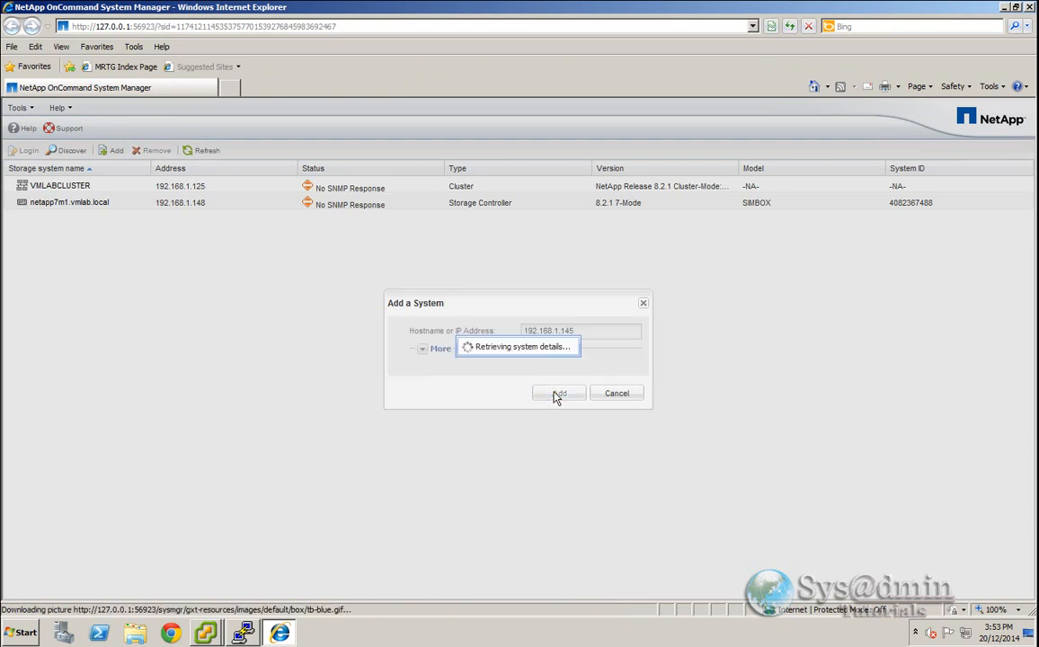
- Supply the admin username and password credentials for the new system and add it
{"action": "left_click", "coordinate": [421, 422]}
{"action": "left_click", "coordinate": [523, 438]}
{"action": "type", "text": "admin"}
{"action": "key", "text": "Tab"}
{"action": "type", "text": "•••••••••••••"}
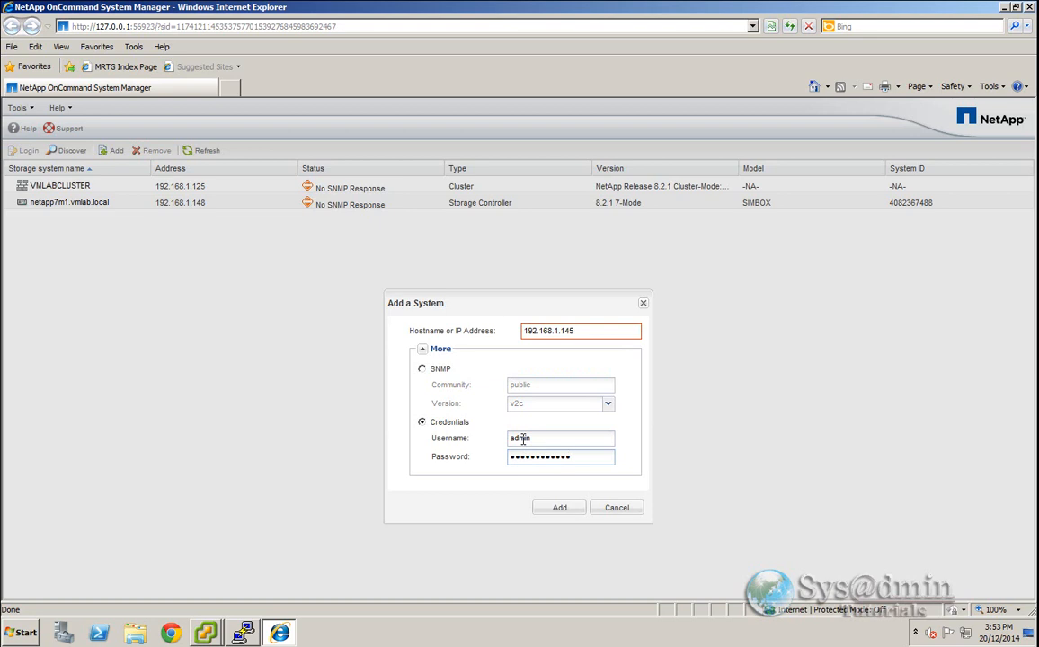
{"action": "left_click", "coordinate": [539, 508]}
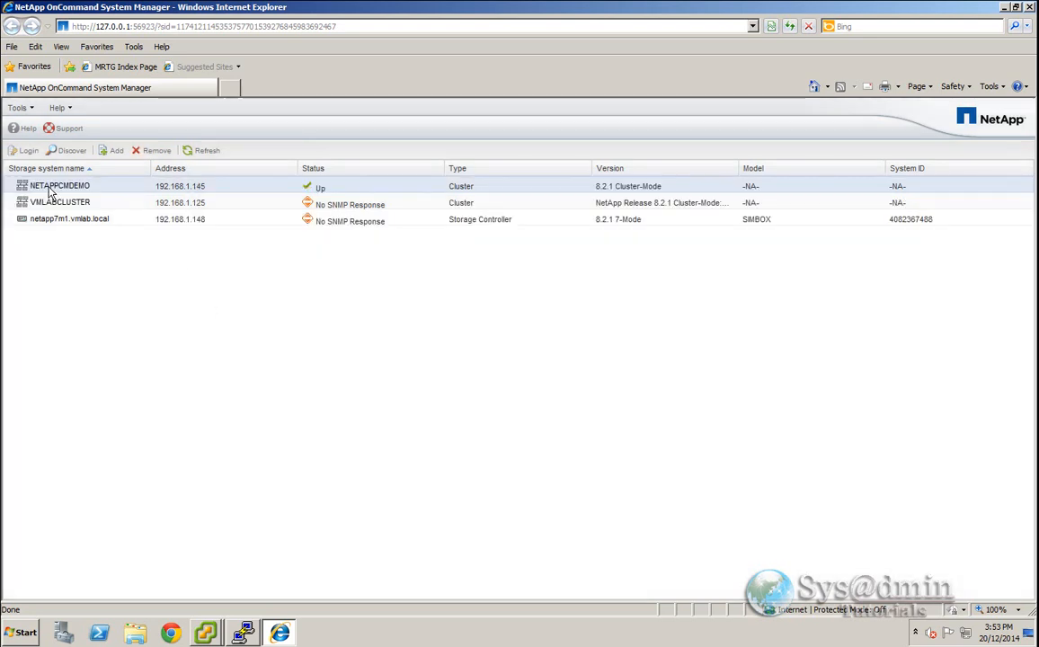
- Open NETAPPCMDEMO in its own maximized window and sign in as admin with the account password
{"action": "double_click", "coordinate": [77, 186]}
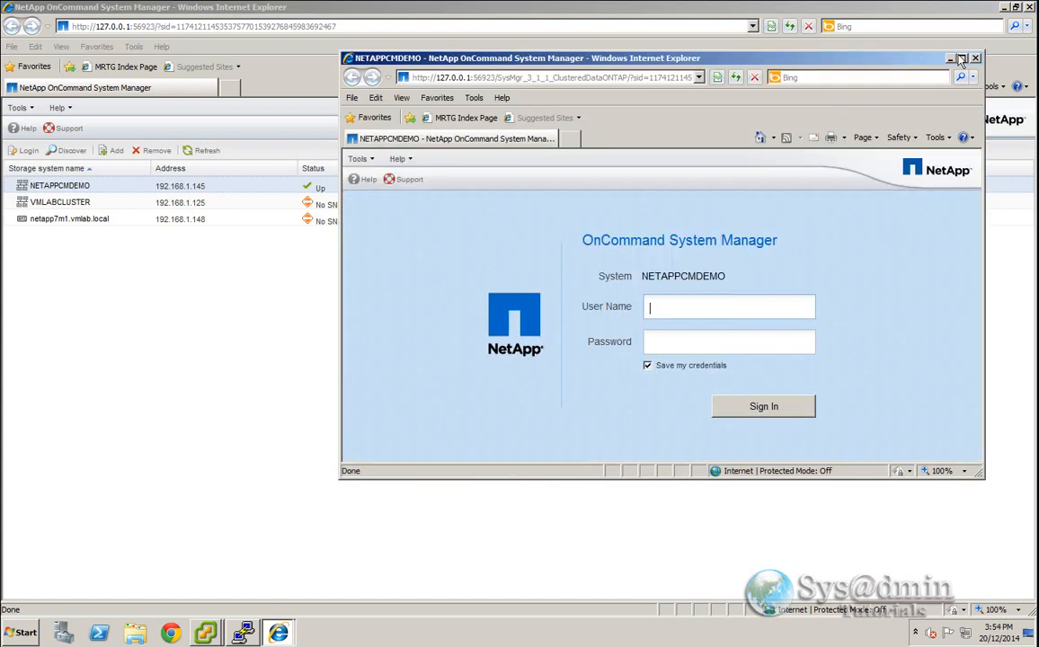
{"action": "double_click", "coordinate": [869, 57]}
{"action": "left_click", "coordinate": [518, 352]}
{"action": "type", "text": "admin"}
{"action": "key", "text": "Tab"}
{"action": "type", "text": "*************"}
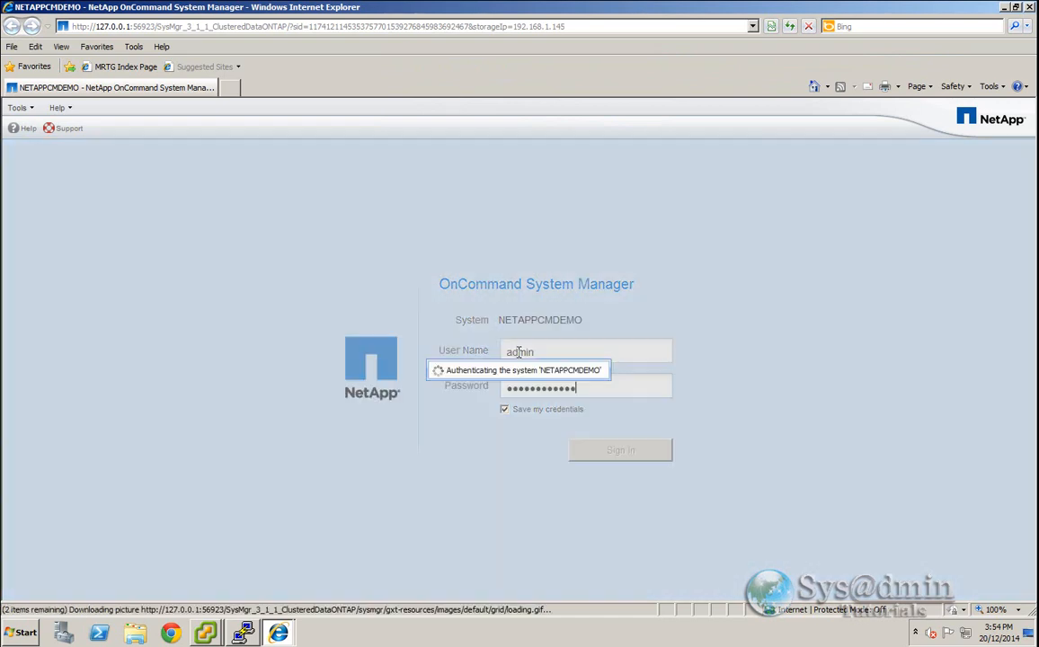
{"action": "key", "text": "Return"}
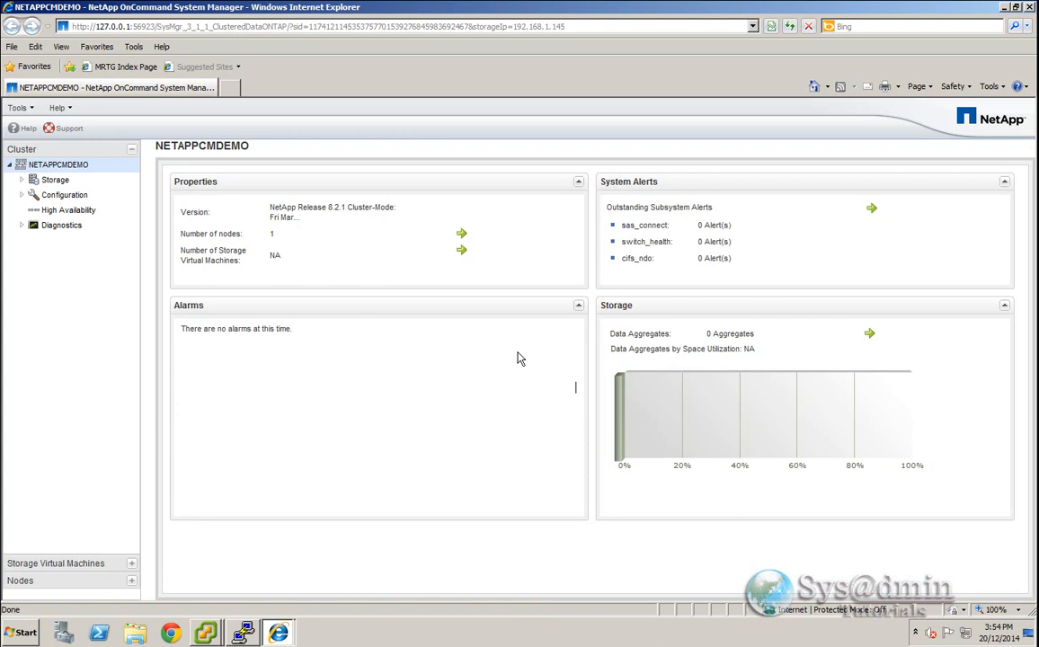
- Open the cluster's aggregates and inspect the disk layout of aggr0
{"action": "left_click", "coordinate": [22, 179]}
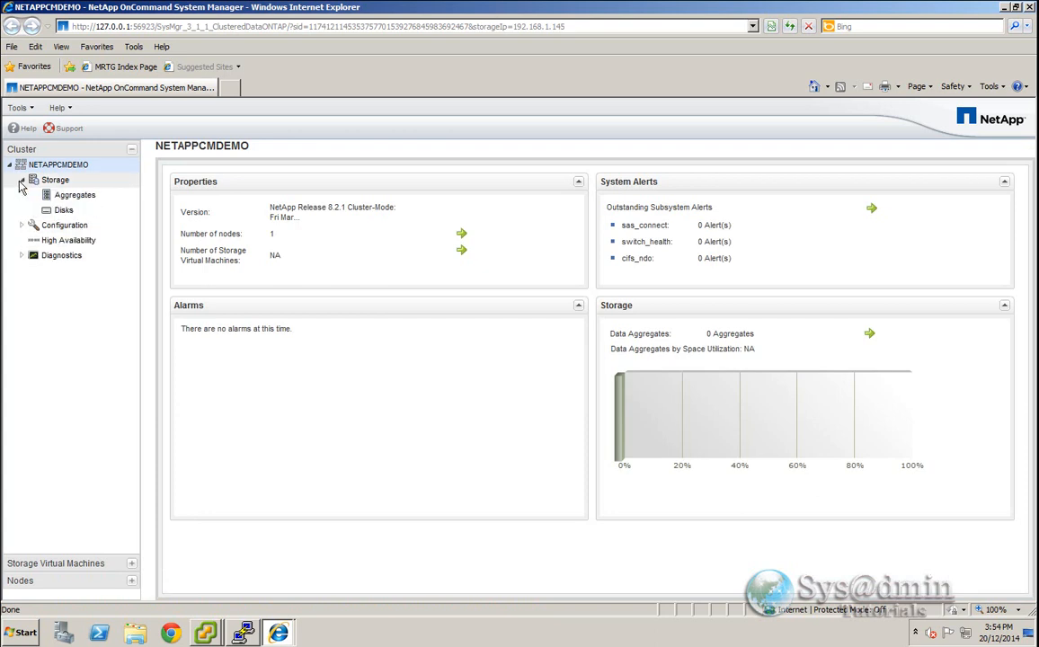
{"action": "left_click", "coordinate": [75, 195]}
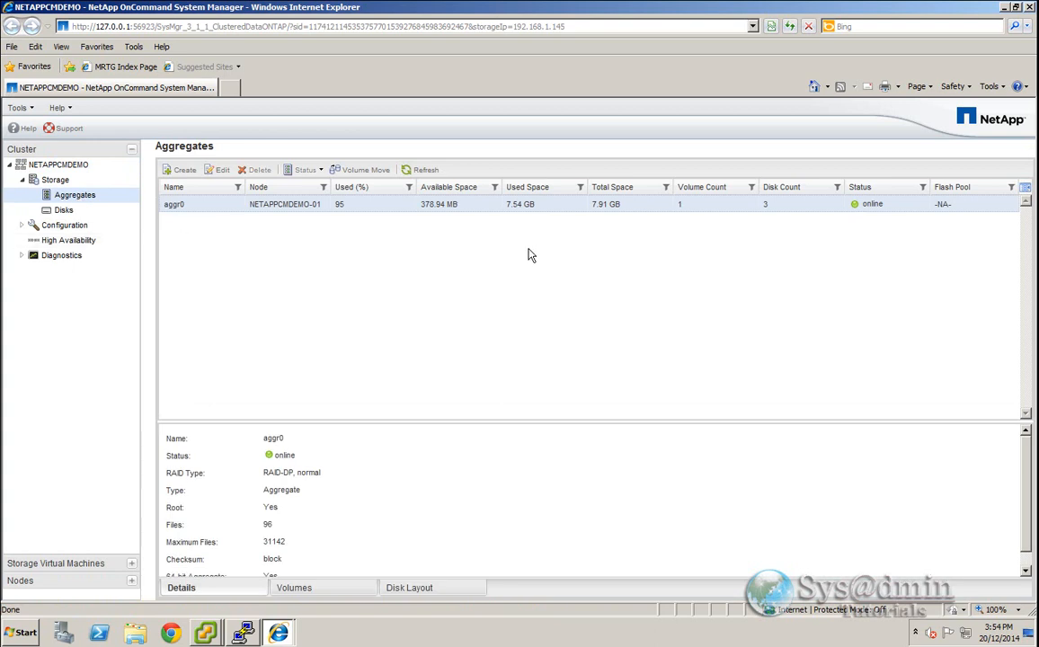
{"action": "left_click", "coordinate": [416, 589]}
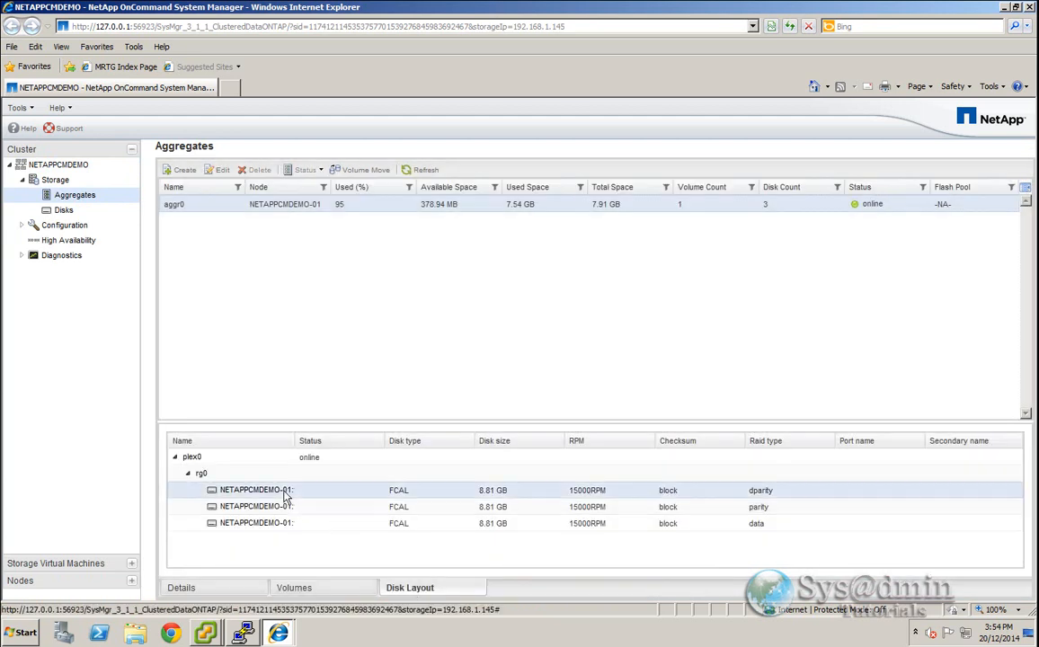
{"action": "left_click", "coordinate": [293, 525]}
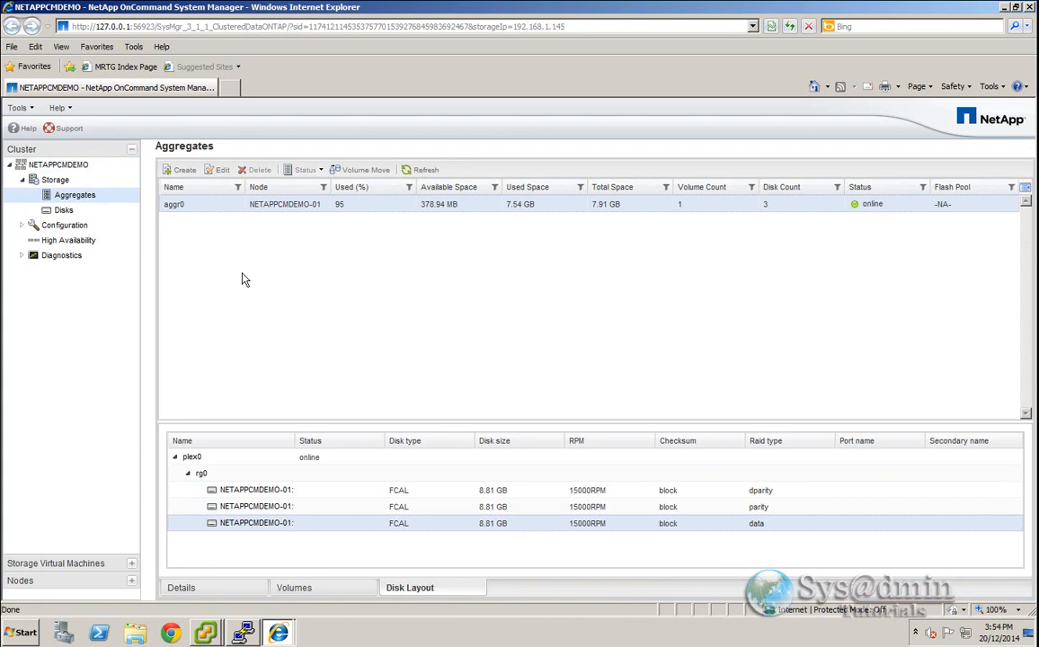
- Start the Create Aggregate wizard and name the new aggregate aggr1
{"action": "left_click", "coordinate": [184, 171]}
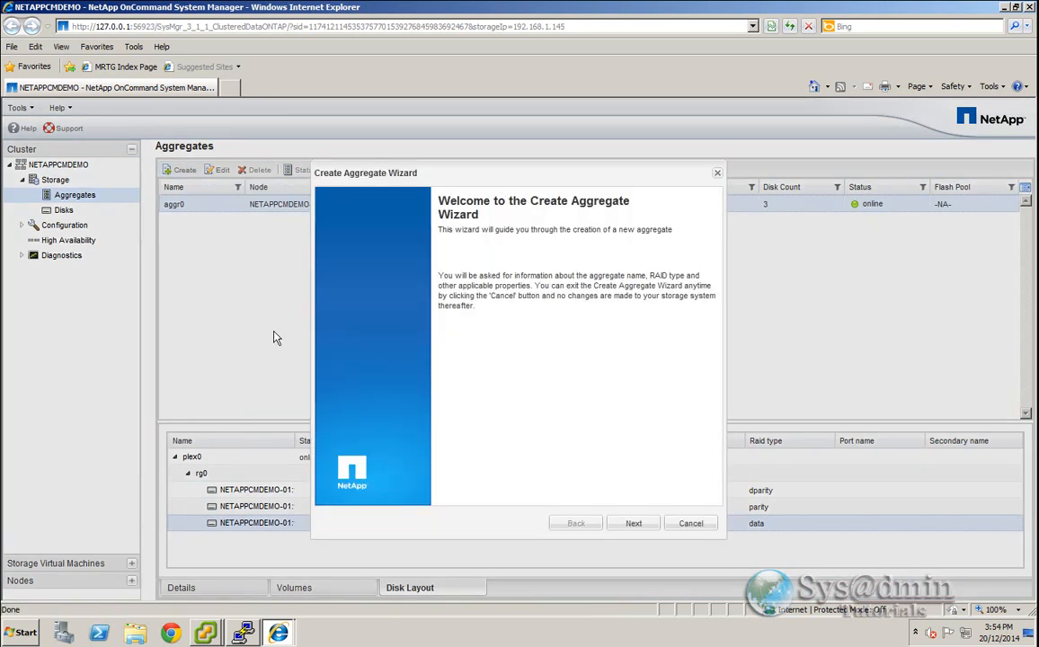
{"action": "left_click", "coordinate": [632, 523]}
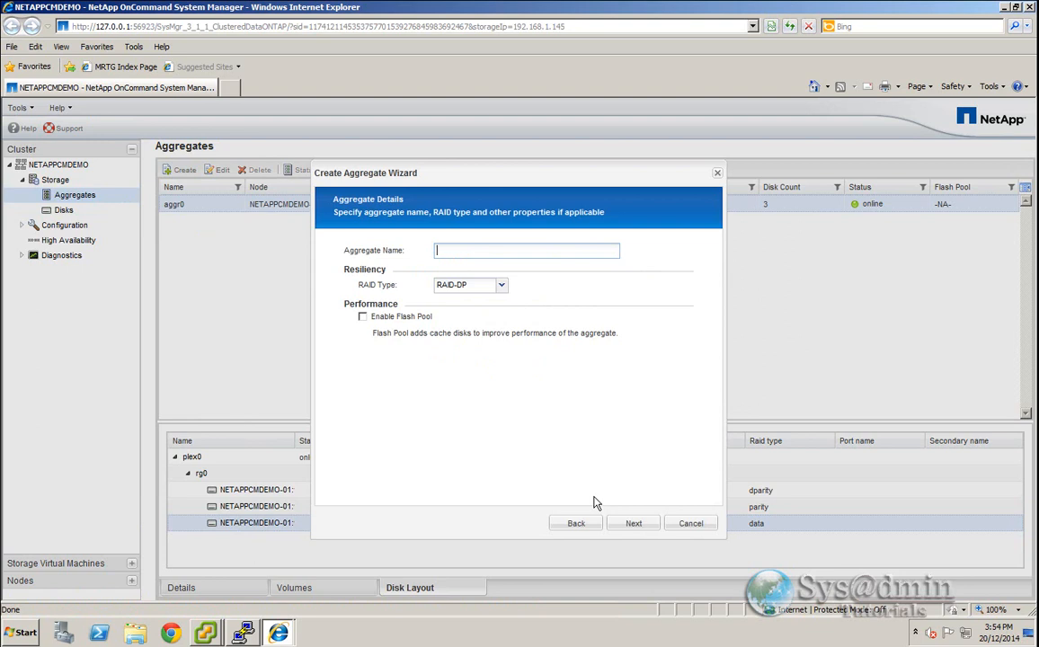
{"action": "type", "text": "aggr1"}
{"action": "left_click", "coordinate": [636, 523]}
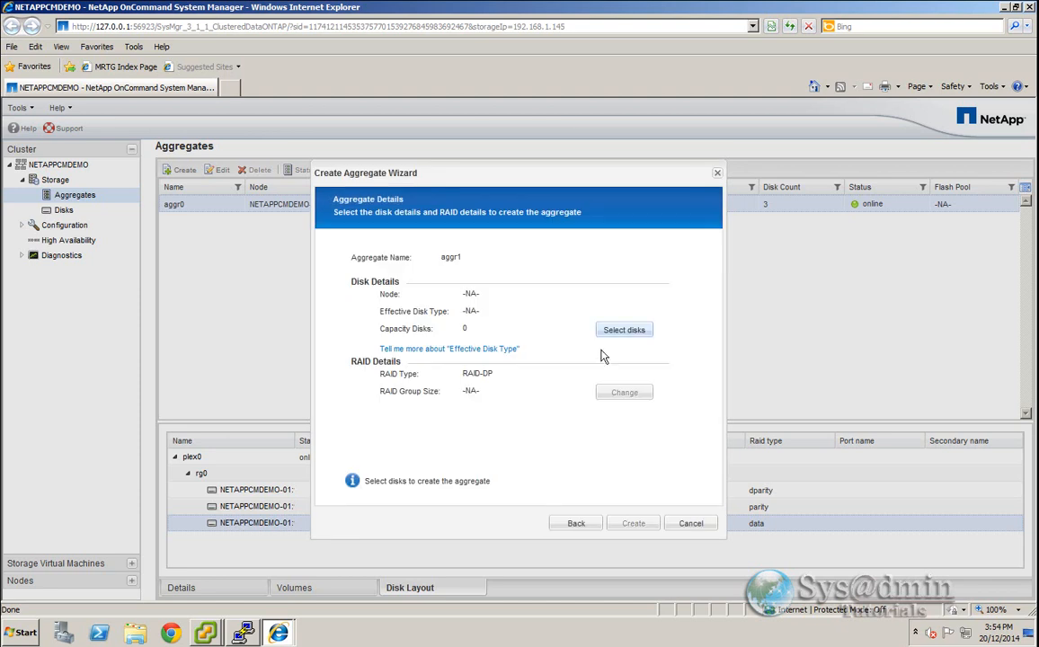
- Select 16 FCAL capacity disks from NETAPPCMDEMO-01 and create the aggregate
{"action": "left_click", "coordinate": [625, 330]}
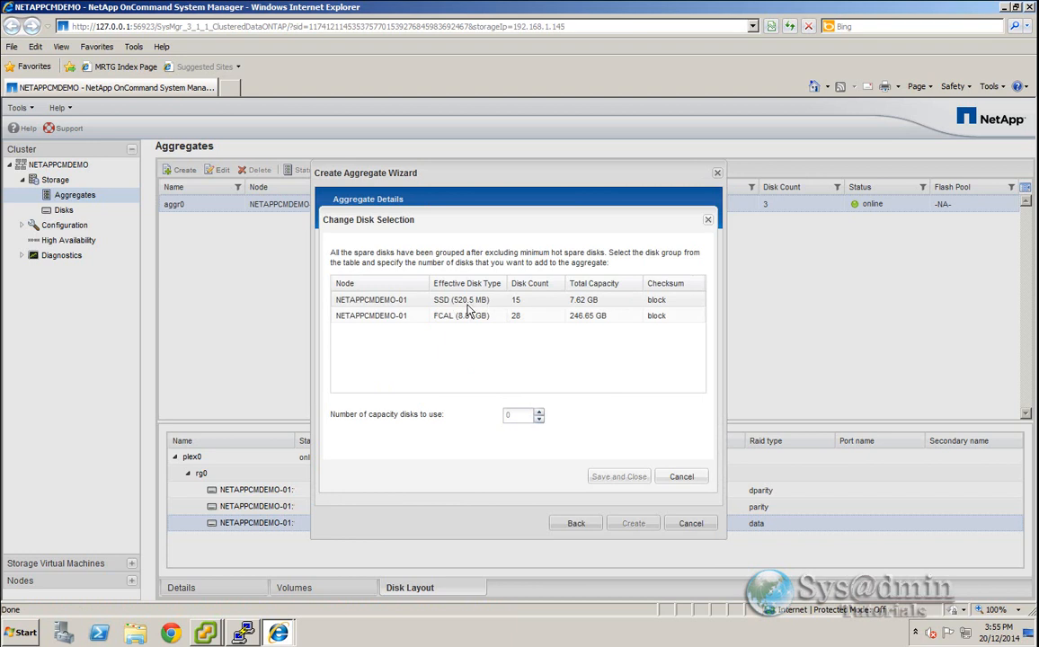
{"action": "left_click", "coordinate": [462, 320]}
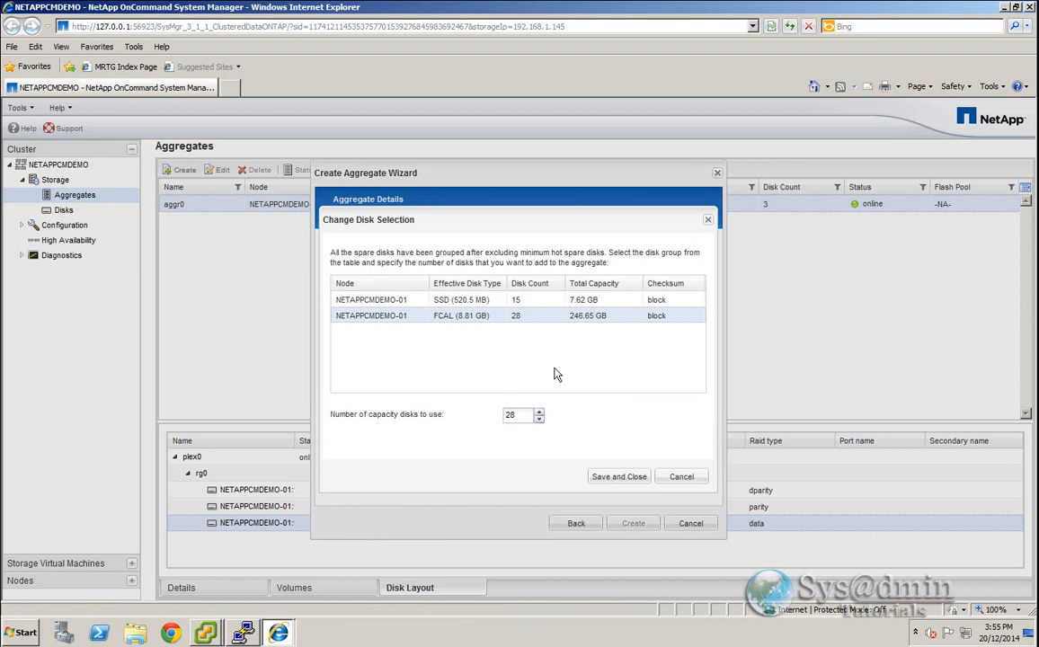
{"action": "left_click", "coordinate": [604, 302]}
{"action": "left_click", "coordinate": [607, 316]}
{"action": "key", "text": "Tab"}
{"action": "type", "text": "16"}
{"action": "left_click", "coordinate": [598, 476]}
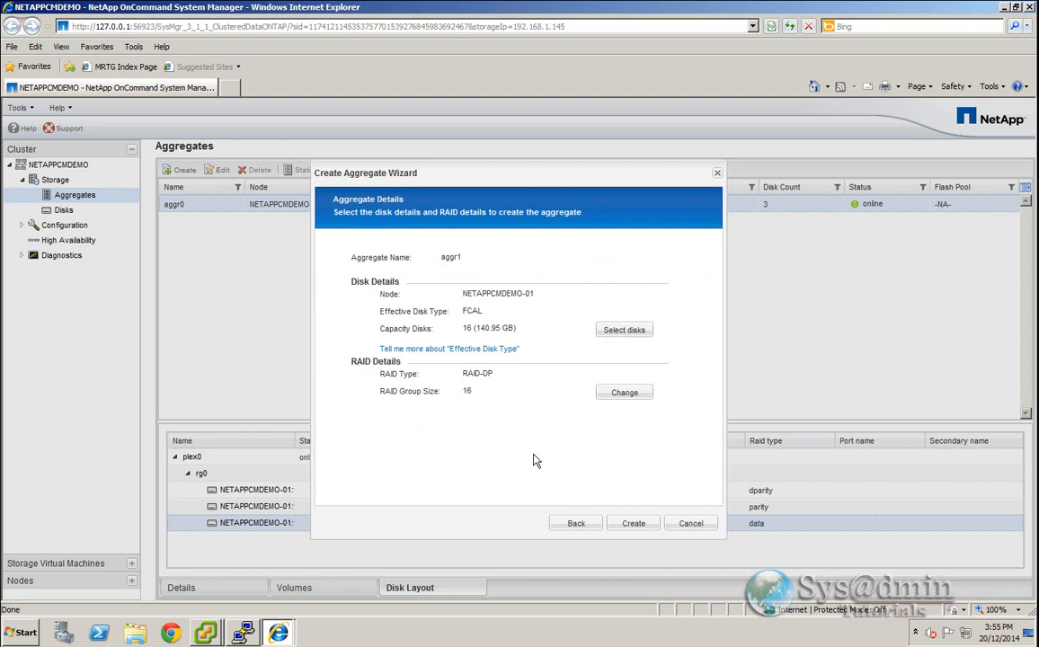
{"action": "left_click", "coordinate": [634, 523]}
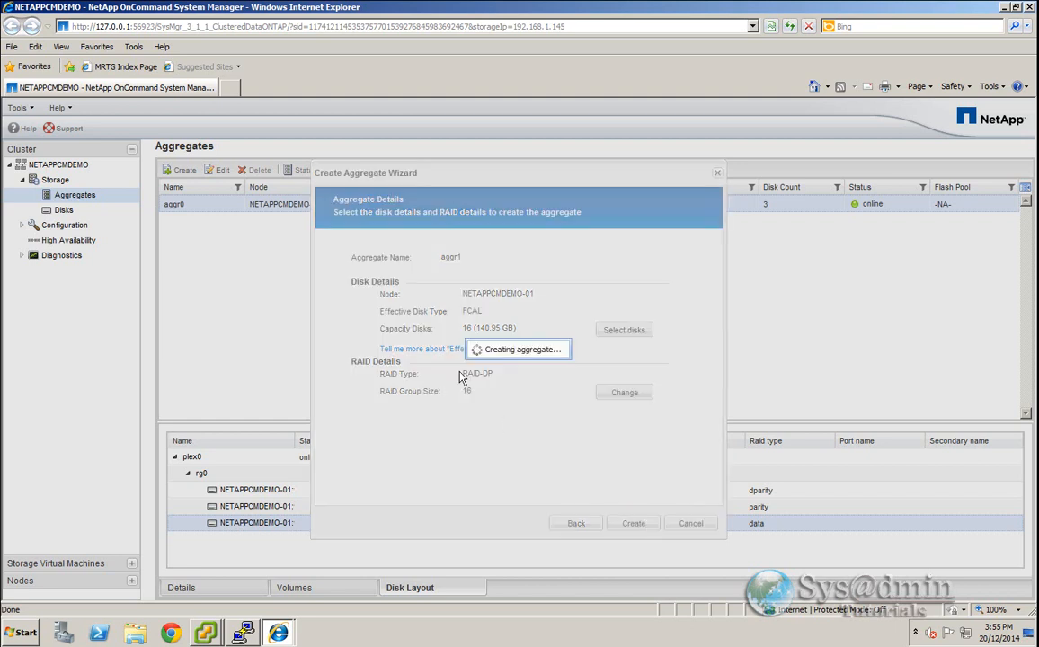
{"action": "left_click", "coordinate": [689, 524]}
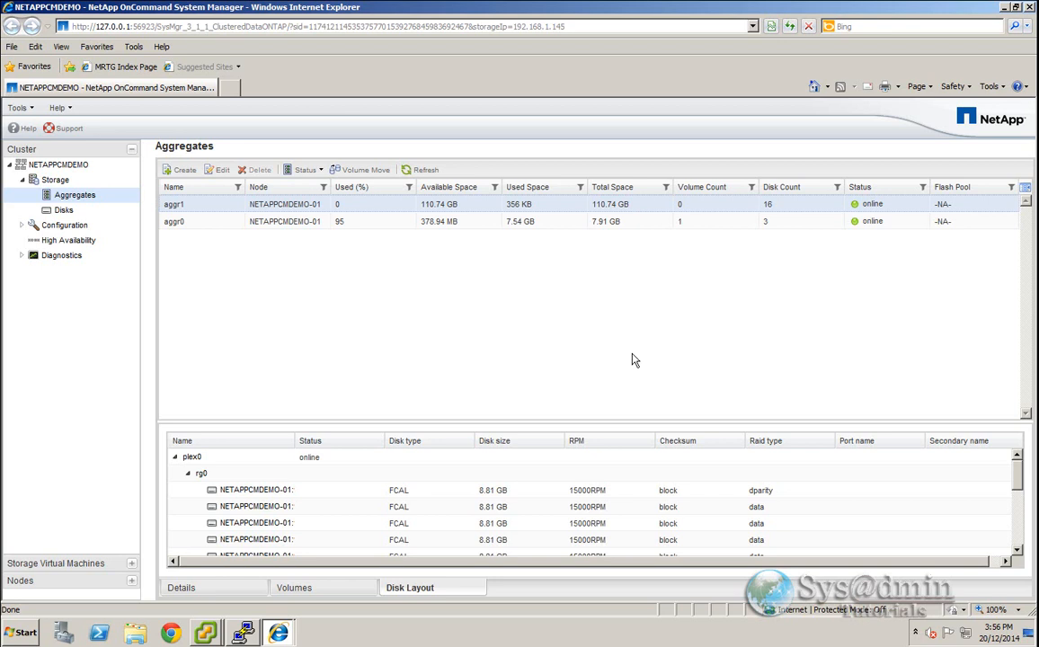
- Edit aggregate aggr1 and enable Flash Pool
{"action": "right_click", "coordinate": [200, 210]}
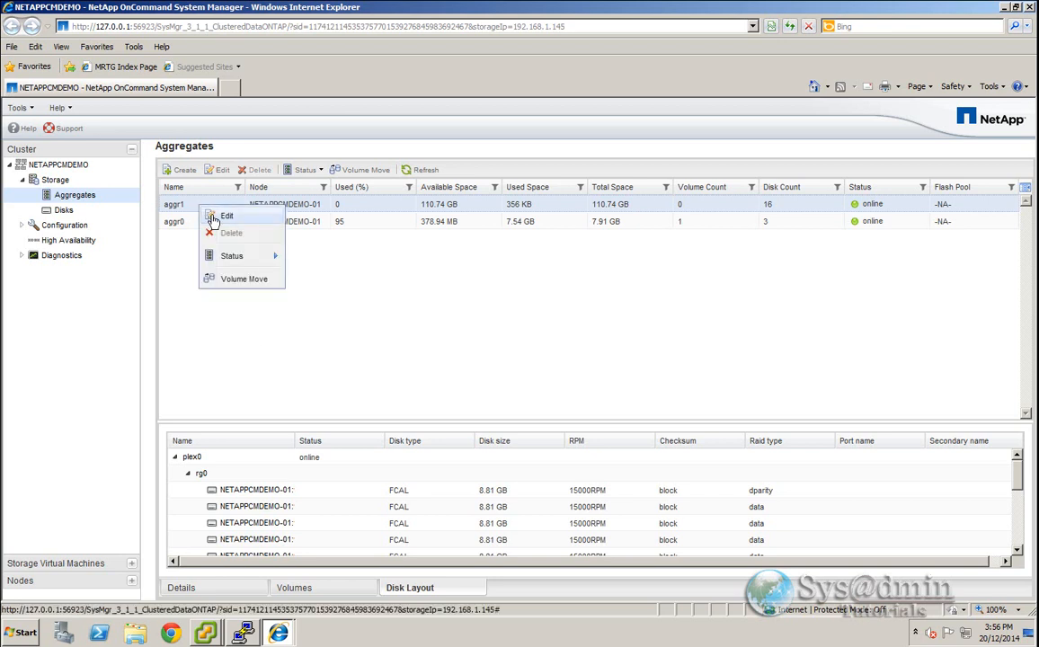
{"action": "left_click", "coordinate": [226, 216]}
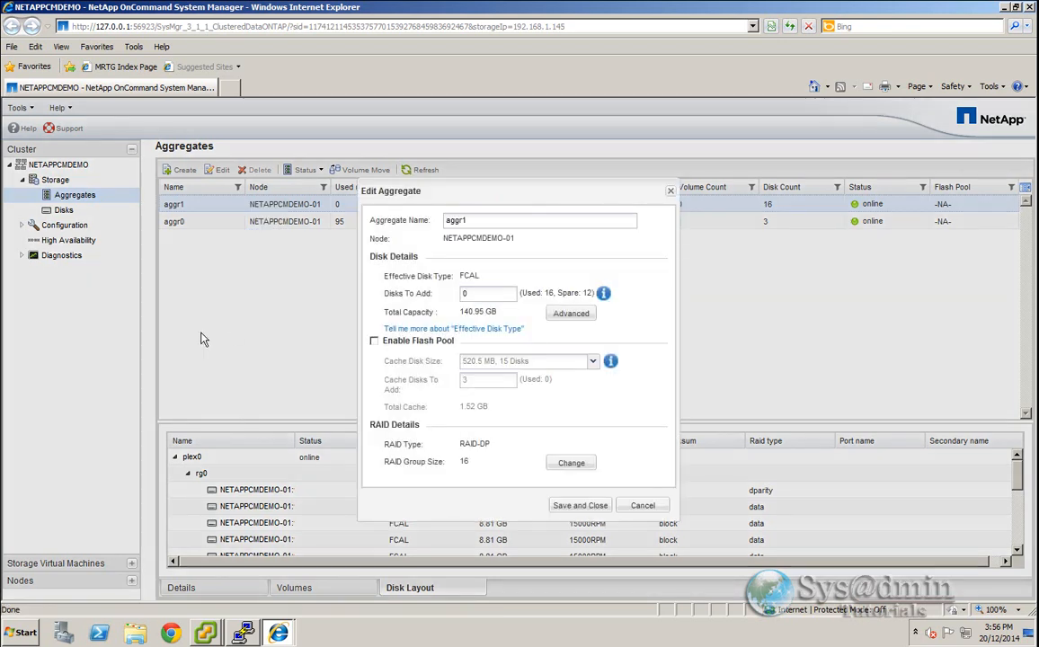
{"action": "left_click", "coordinate": [375, 342]}
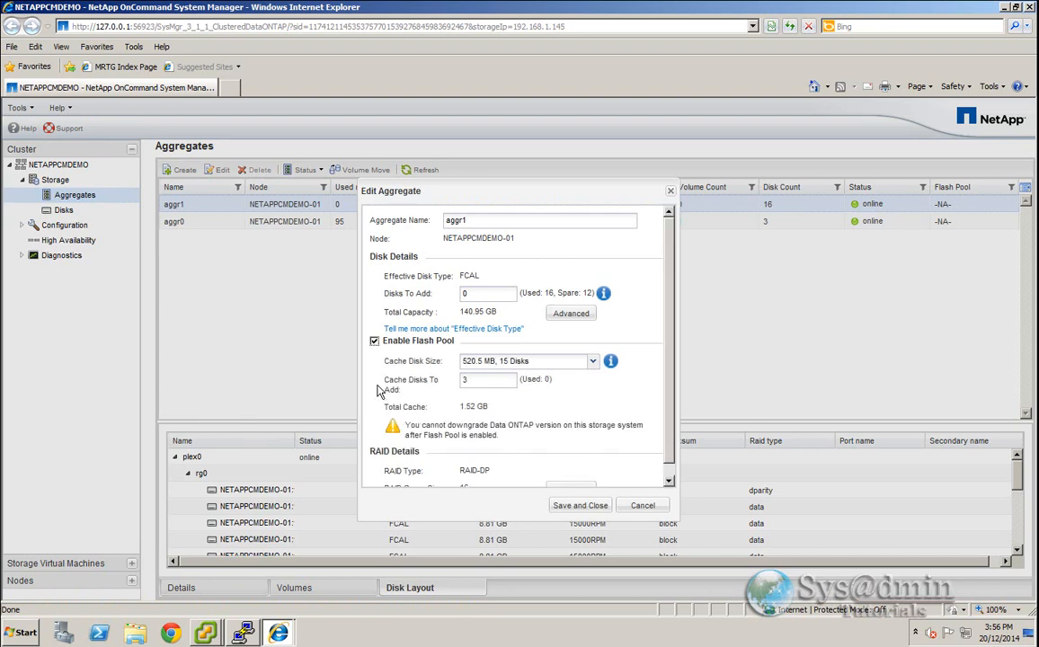